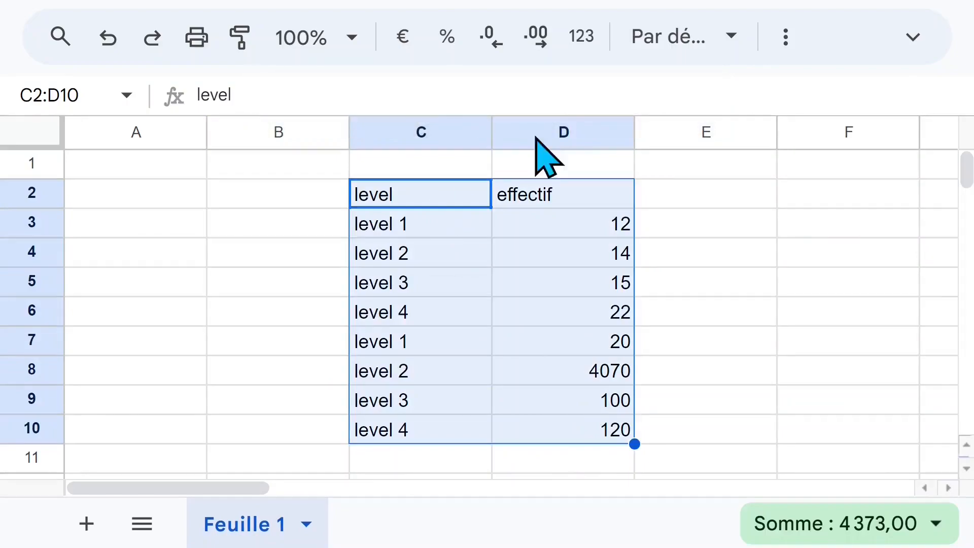
Apply borders around all cells of the table C2:D10
left_click(783, 45)
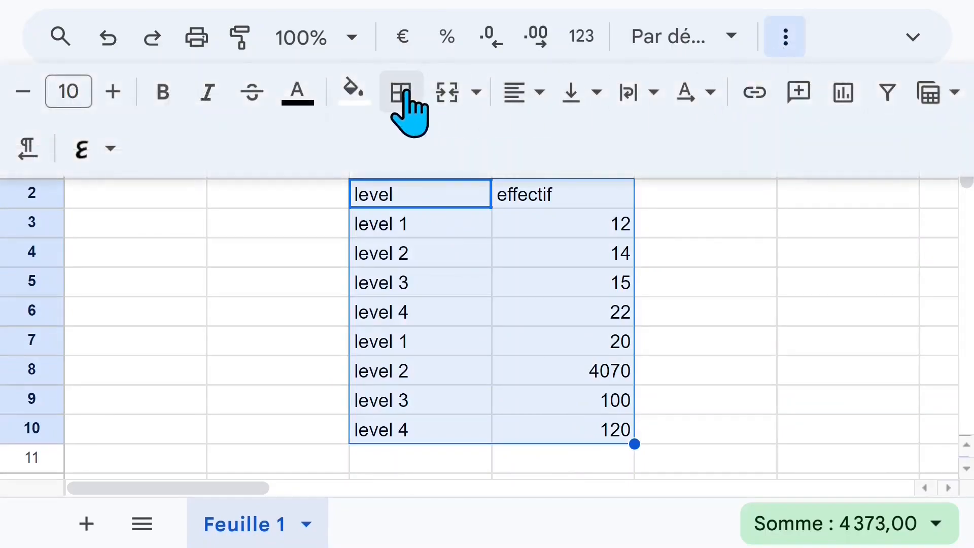
left_click(409, 108)
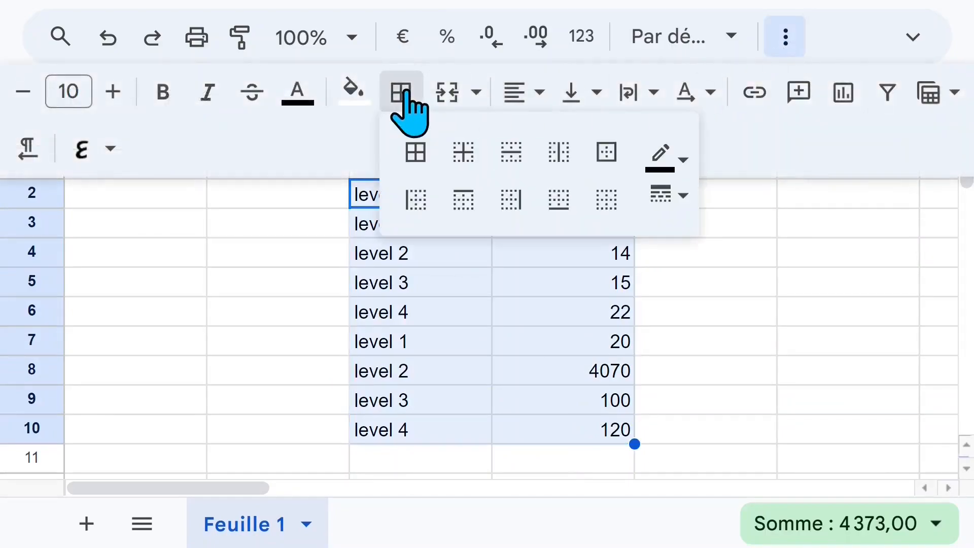
left_click(415, 153)
left_click(487, 279)
Give the header cells C2:D2 a yellow fill and dark red text
left_click(414, 200)
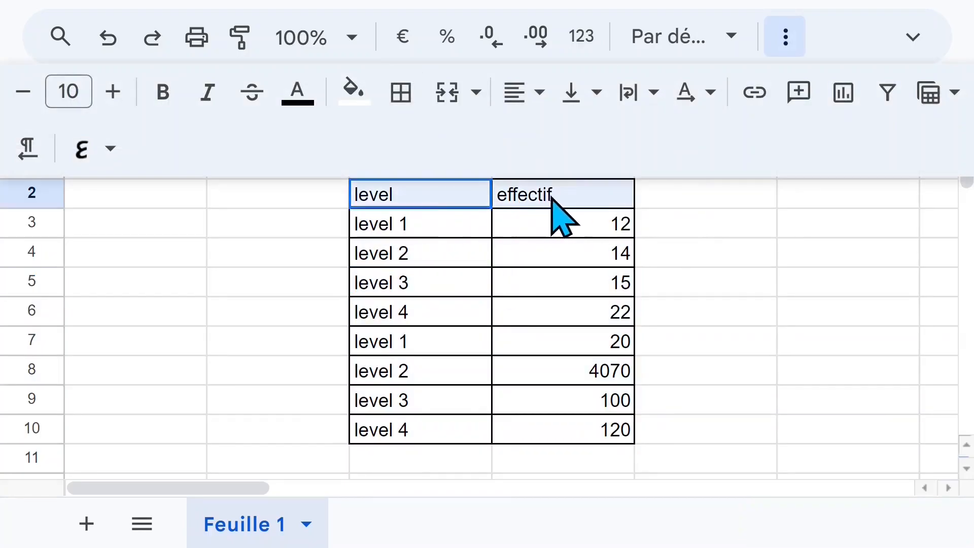
left_click_drag(548, 200, 583, 216)
left_click(354, 94)
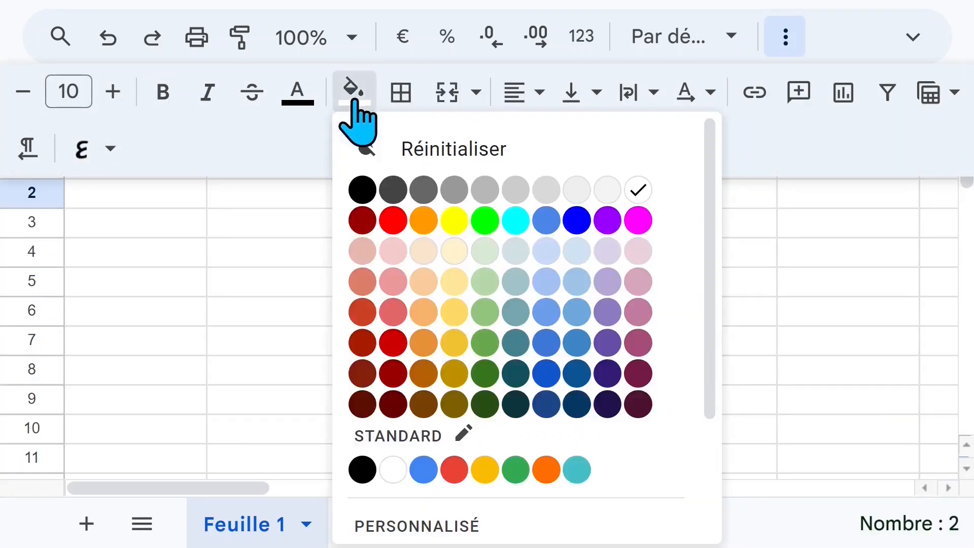
left_click(434, 221)
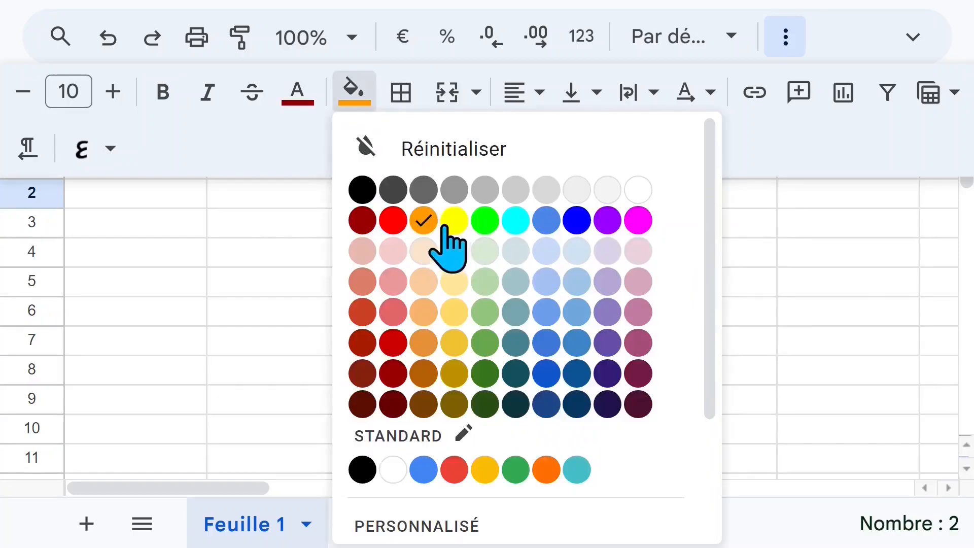
left_click(455, 221)
left_click(520, 231)
left_click(441, 226)
left_click(583, 227)
left_click(419, 232)
left_click(404, 254)
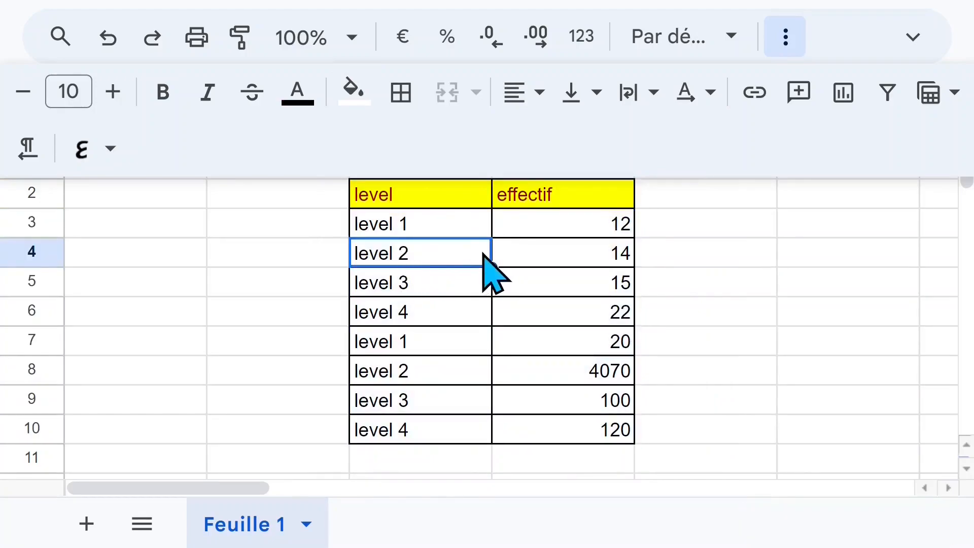
left_click(431, 232)
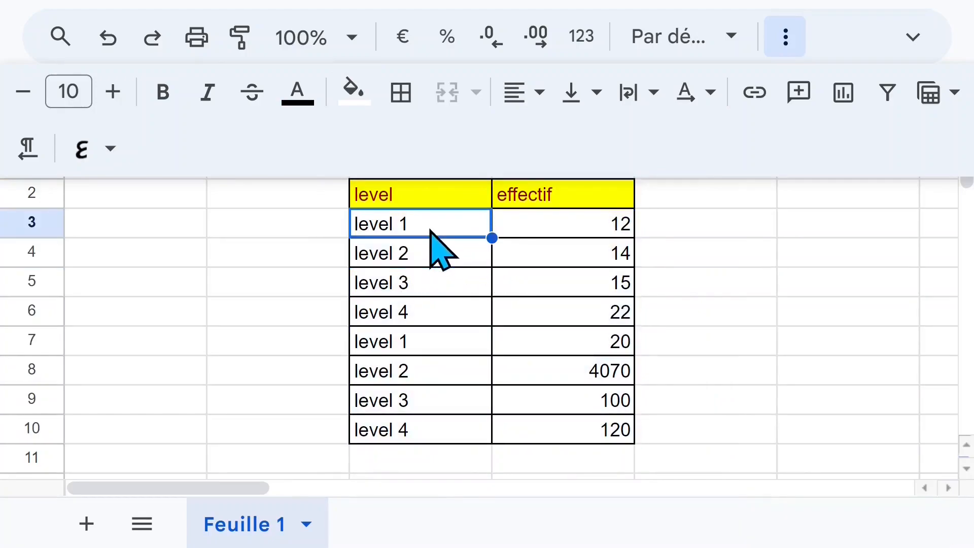
Format the header cells C2:D2 as bold italic text at font size 14
left_click_drag(403, 202, 572, 202)
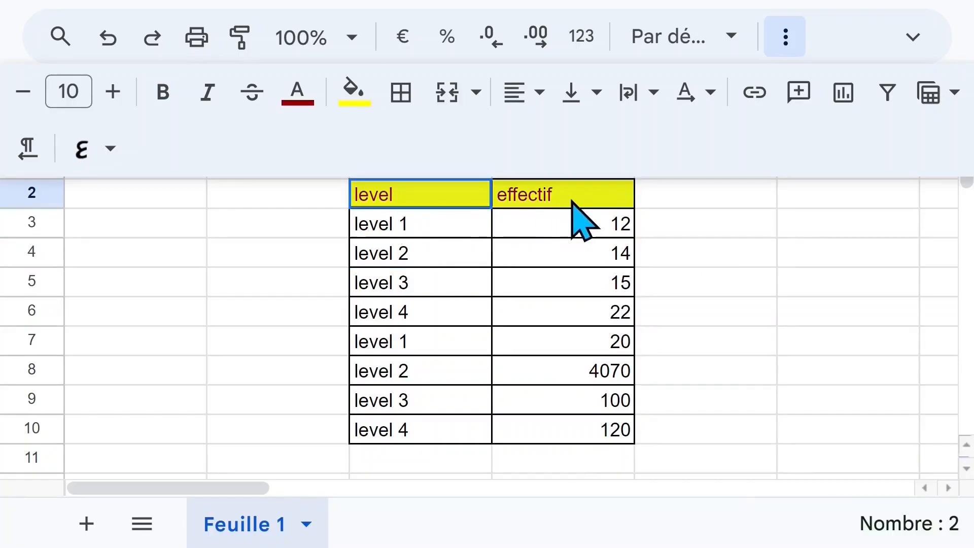
left_click(163, 96)
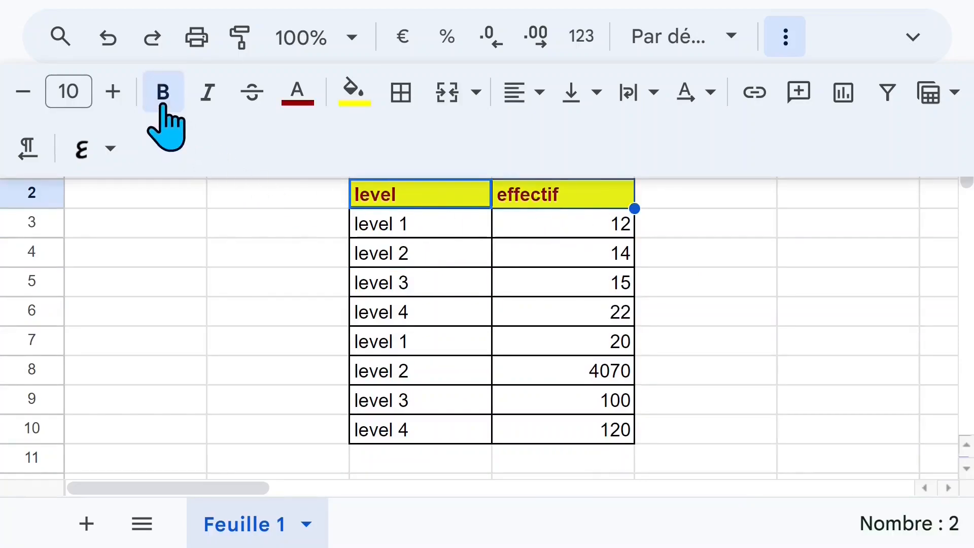
left_click(208, 96)
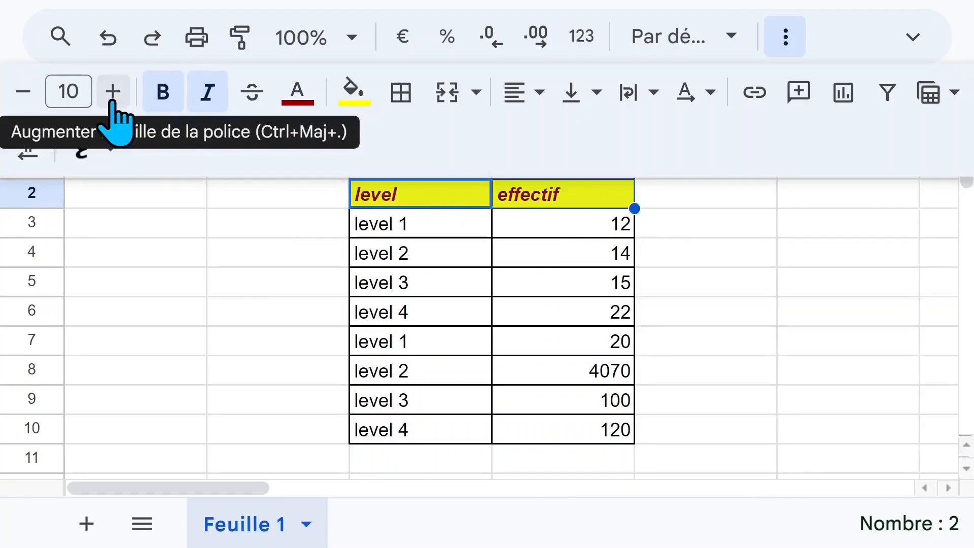
left_click(112, 93)
left_click(113, 93)
left_click(112, 92)
left_click(113, 92)
Enter the label "total" in C11, directly below the last table row
left_click(459, 470)
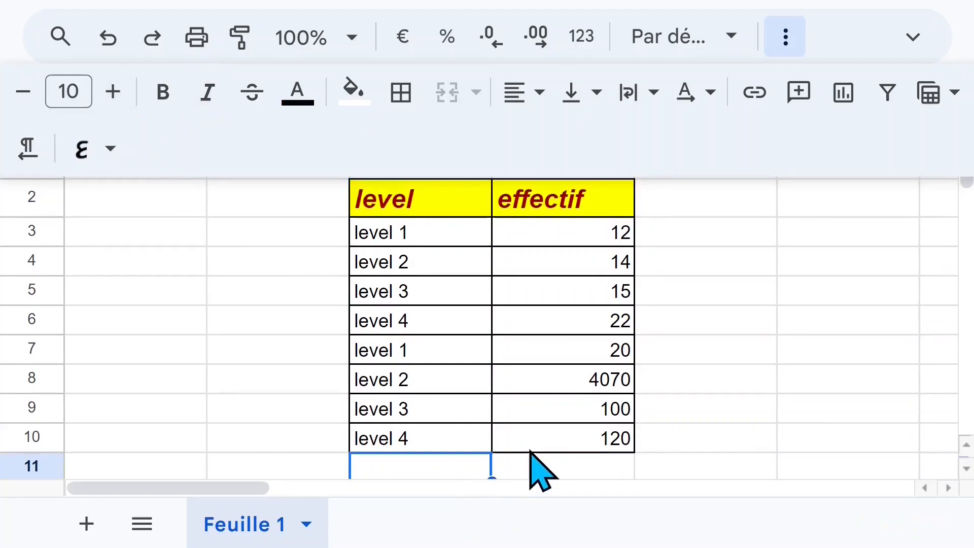
scroll(530, 451, "down", 2)
type("t")
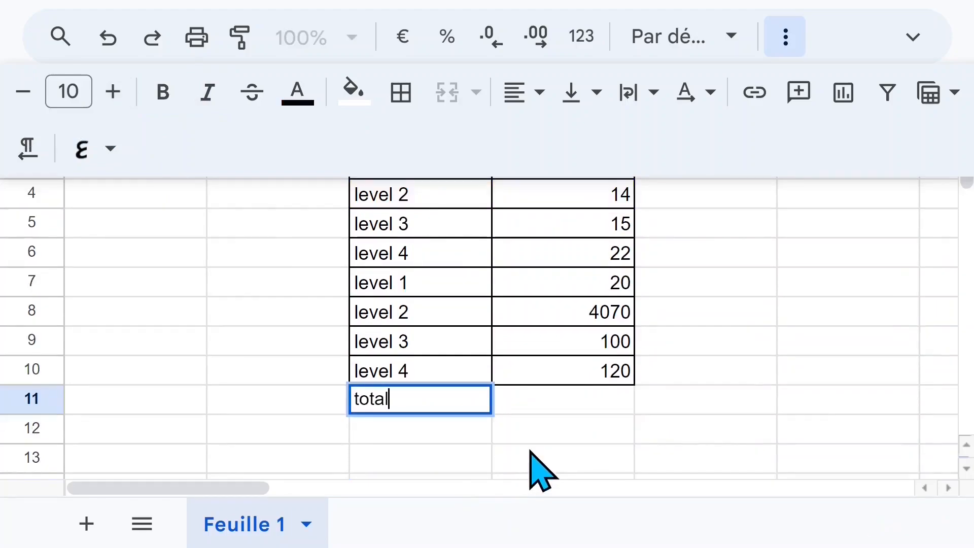
type("otal")
Enter the formula =SOMME(D3:D10) in D11 to add up the effectif column
left_click(554, 409)
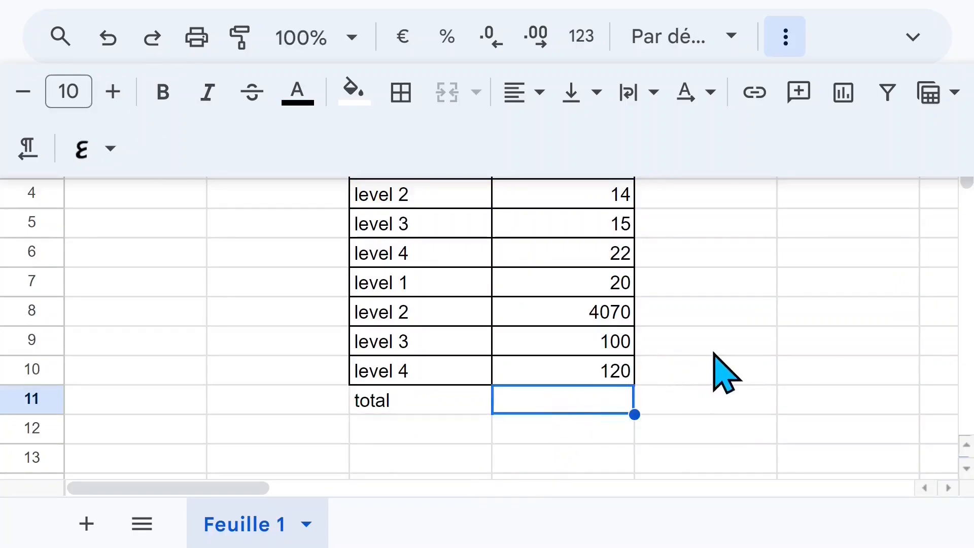
scroll(721, 366, "up", 2)
type("=so")
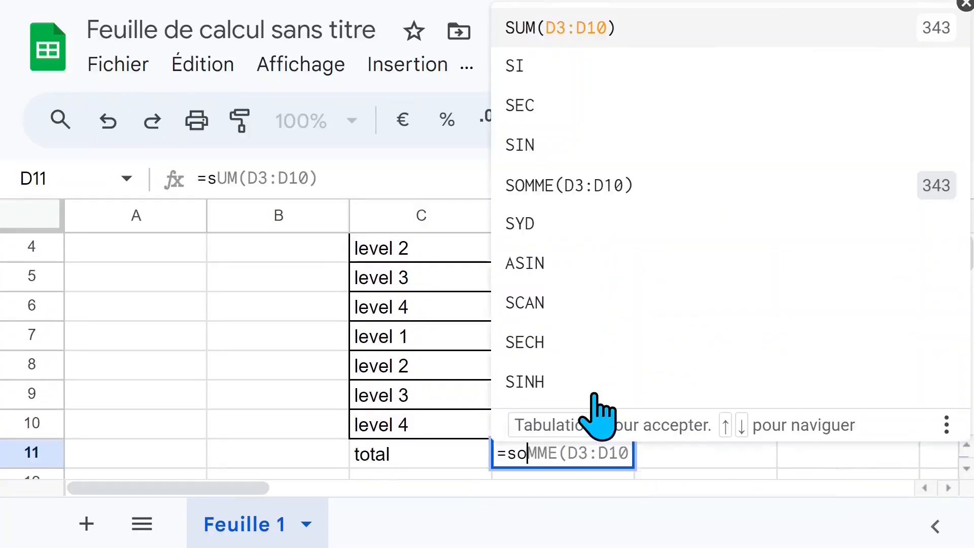
type("mme")
key("Tab")
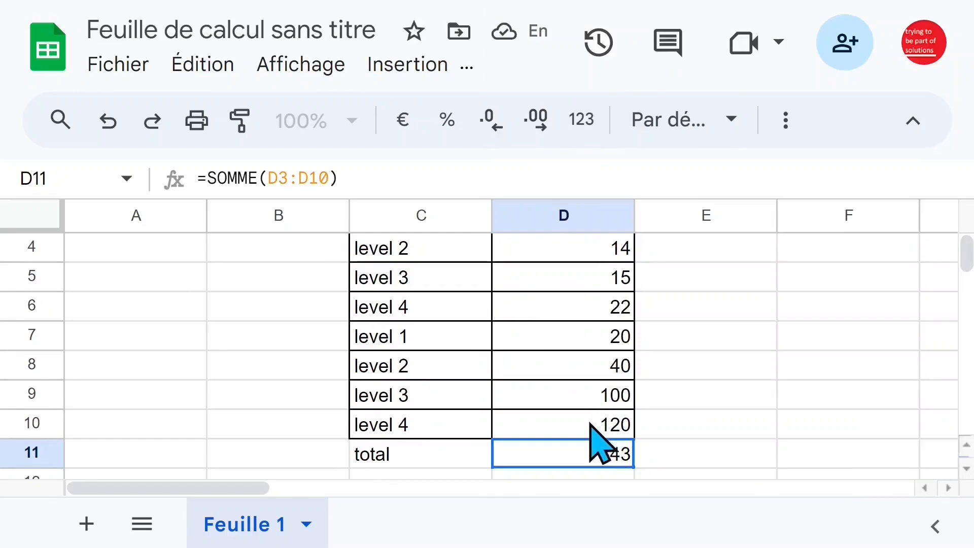
Set the first level 1 effectif in D3 to 1200, and check the total in D11
left_click(610, 272)
left_click(589, 249)
scroll(645, 353, "up", 2)
left_click(554, 319)
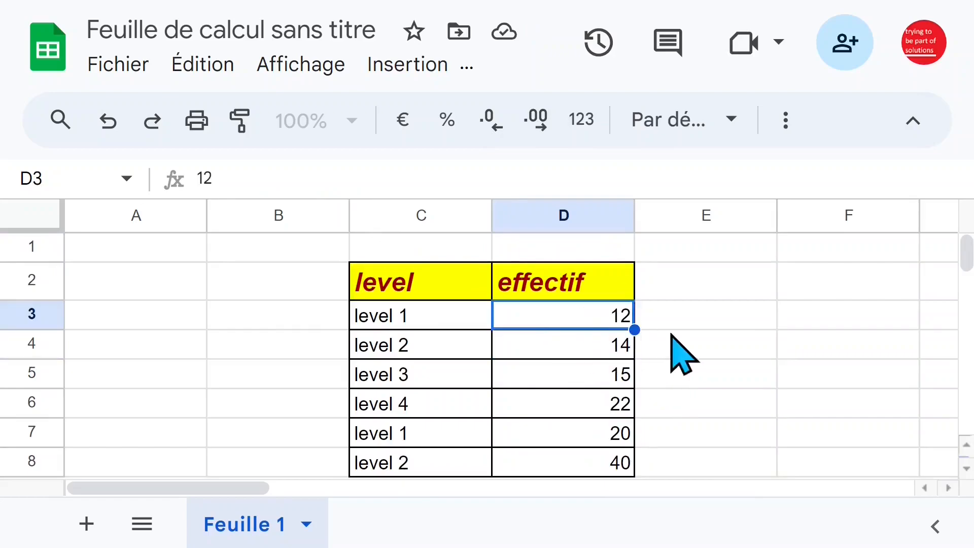
double_click(601, 314)
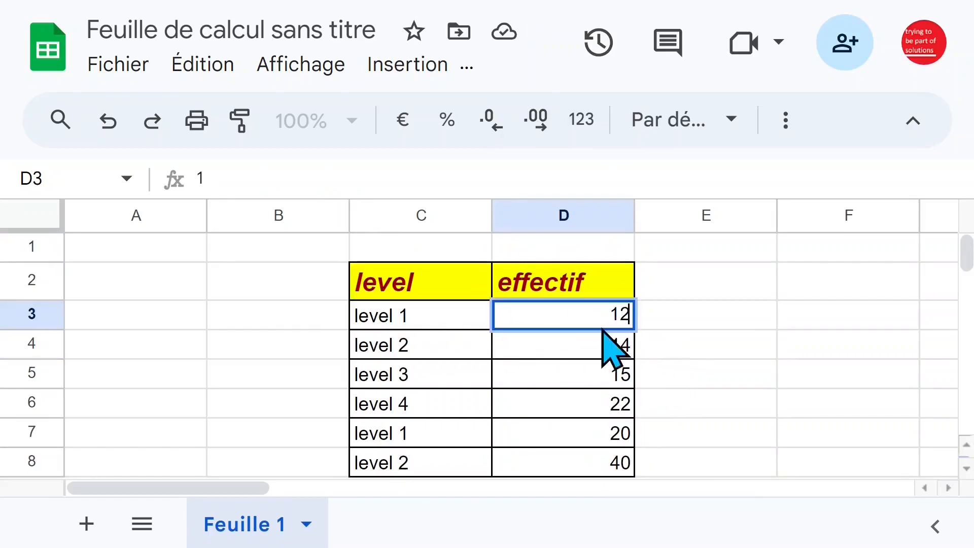
key("Return")
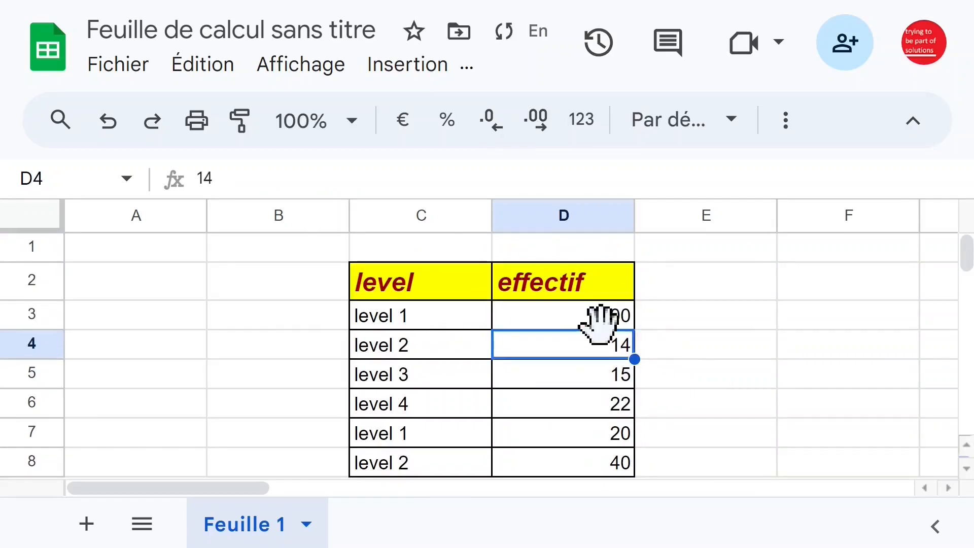
scroll(615, 370, "down", 5)
scroll(615, 370, "up", 3)
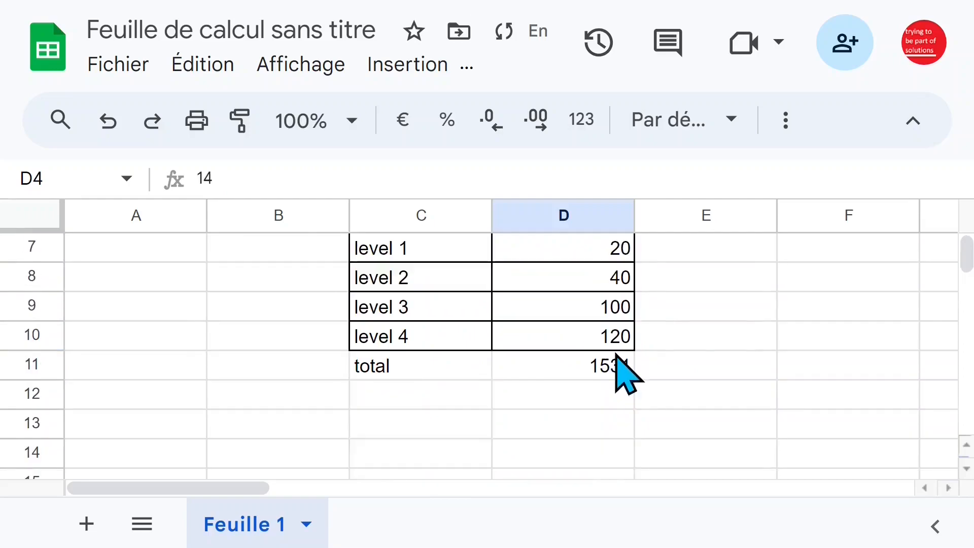
left_click(589, 378)
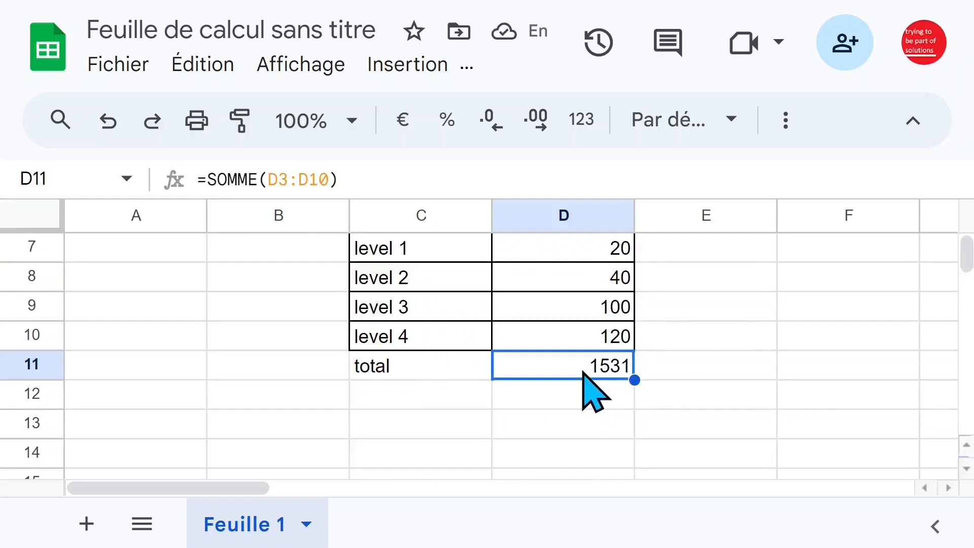
Enter the label "moyenne" in C12 and the formula =MOYENNE(D3:D10) in D12
left_click(461, 387)
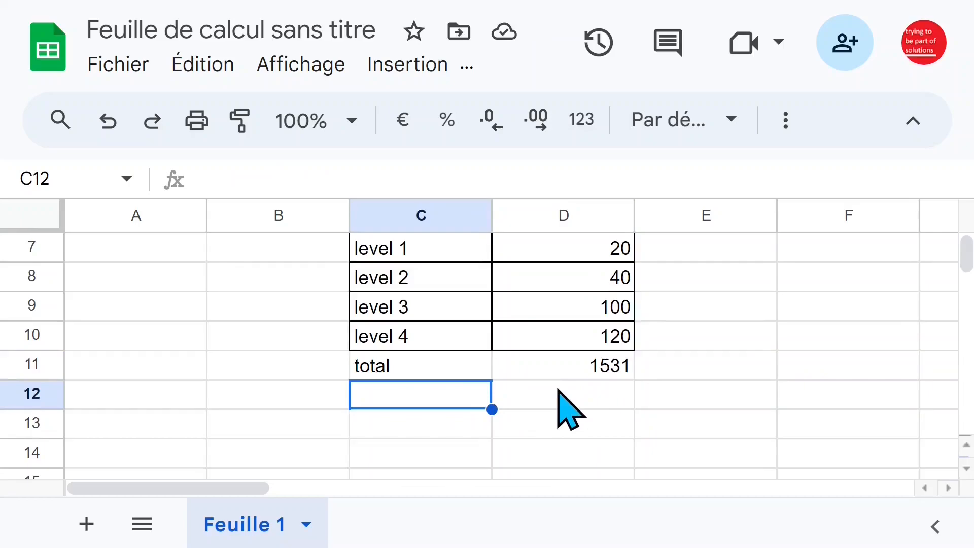
type("moyenne")
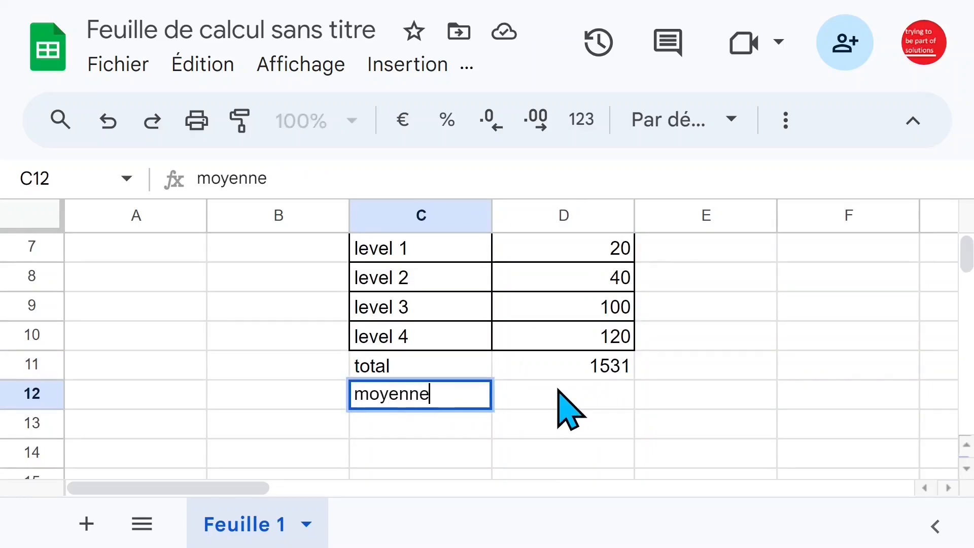
left_click(565, 395)
type("=moy")
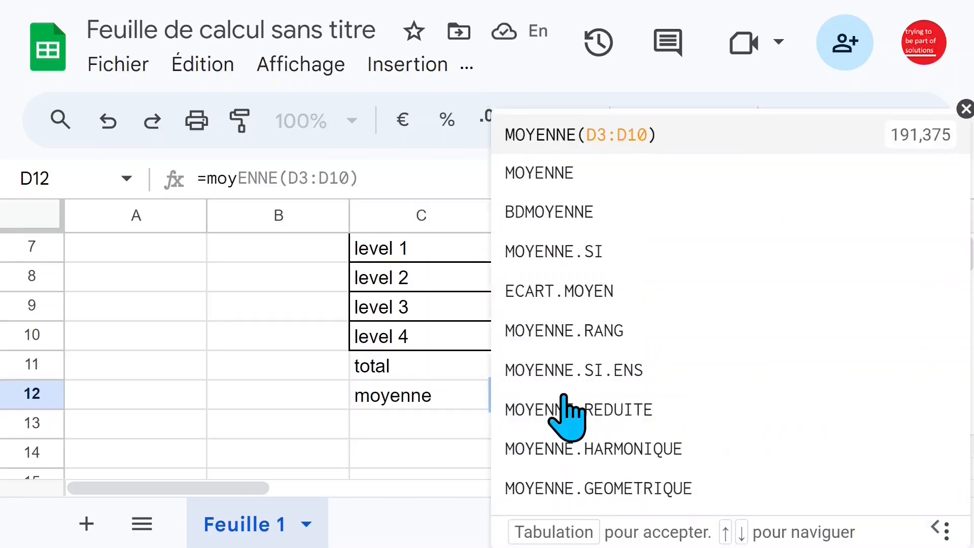
key("Tab")
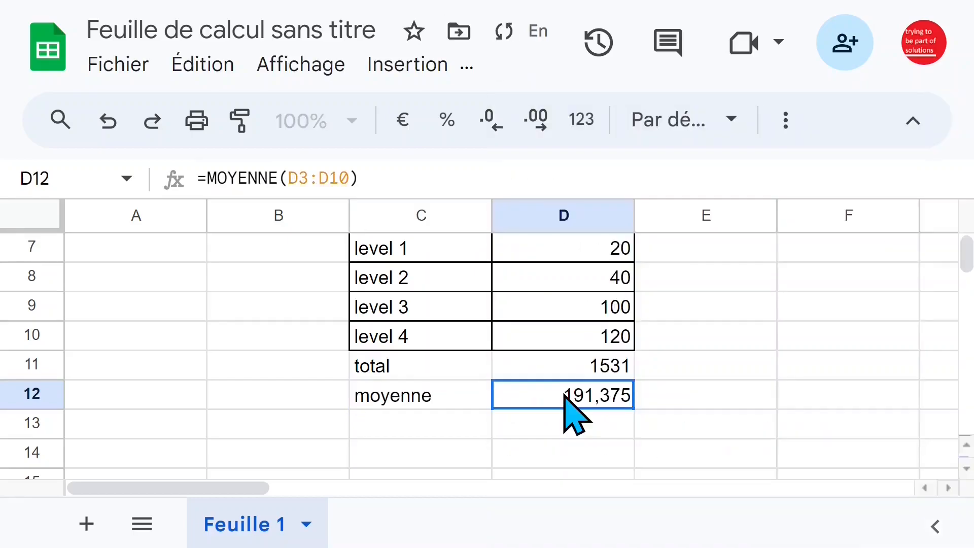
Edit the average formula in D12 to =MOYENNE(D3:D11) and reject the suggested correction
left_click(325, 180)
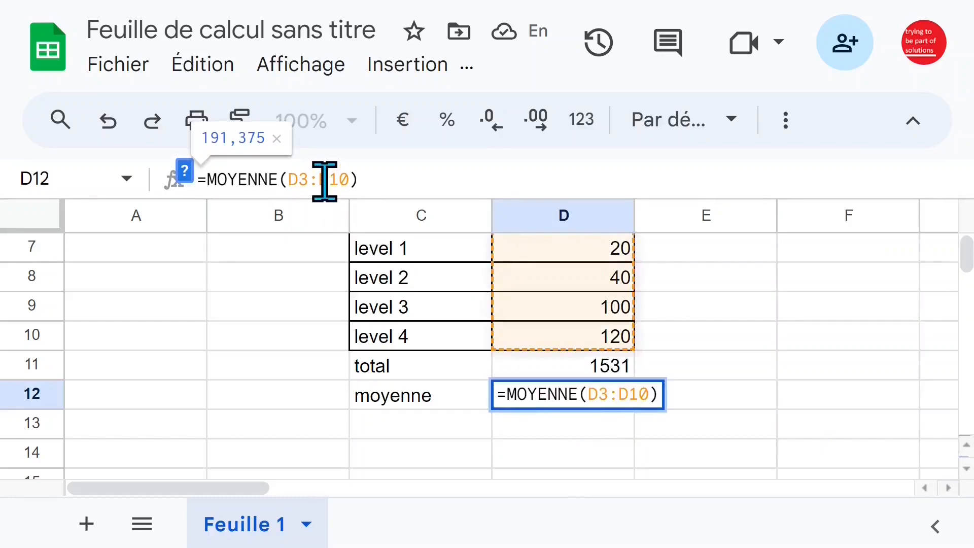
left_click_drag(287, 176, 345, 175)
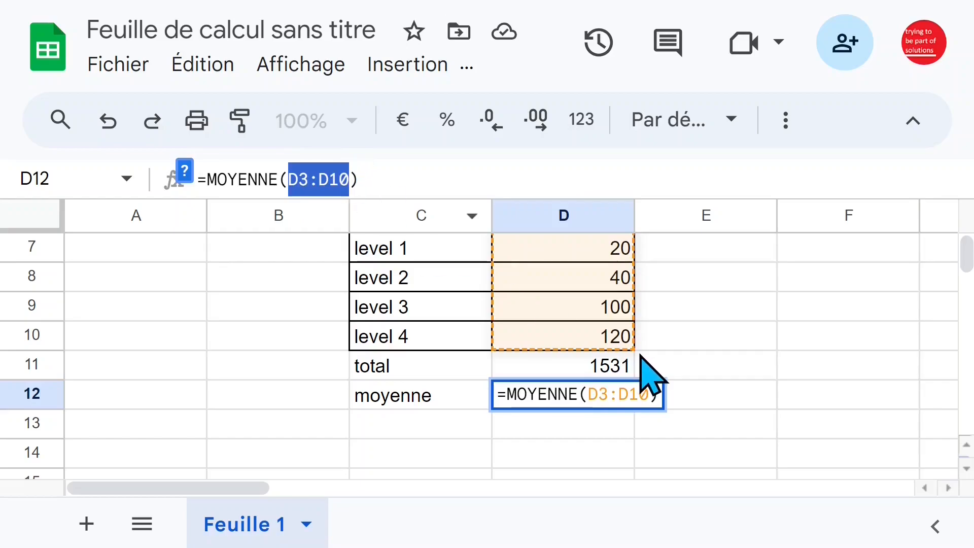
left_click(340, 180)
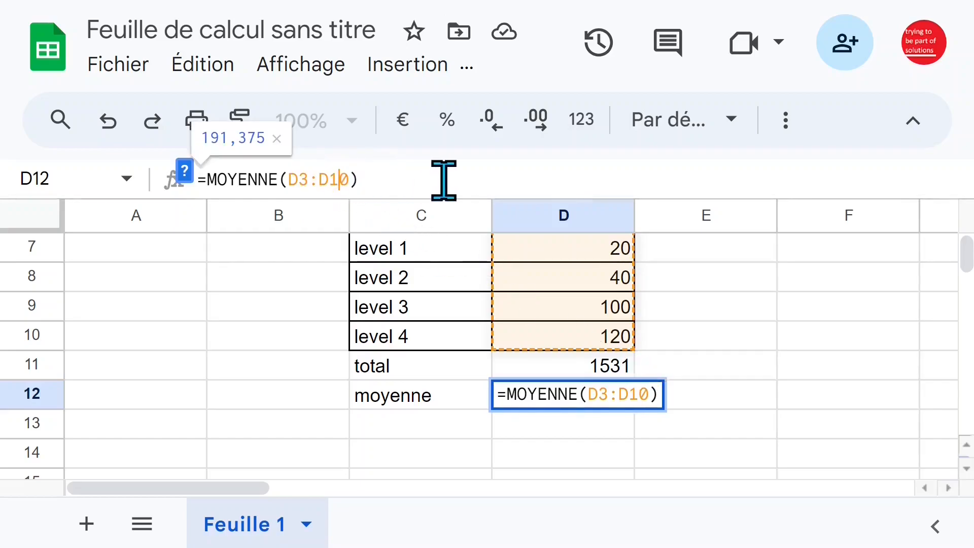
type("1")
key("Delete")
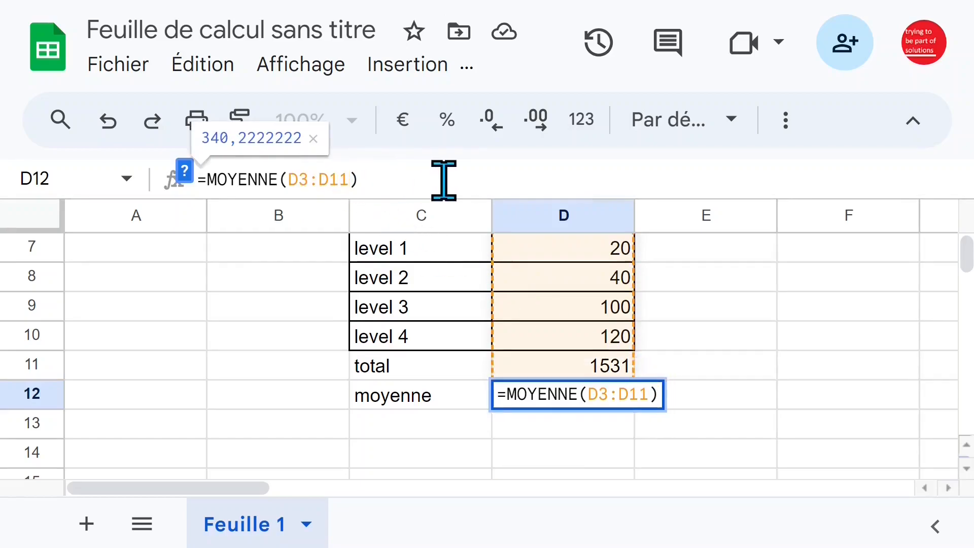
key("Return")
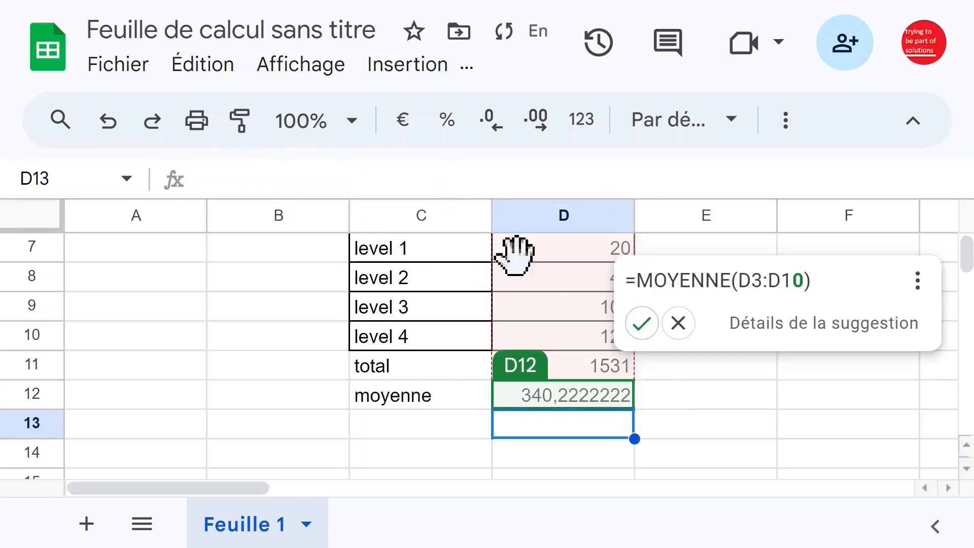
left_click(680, 332)
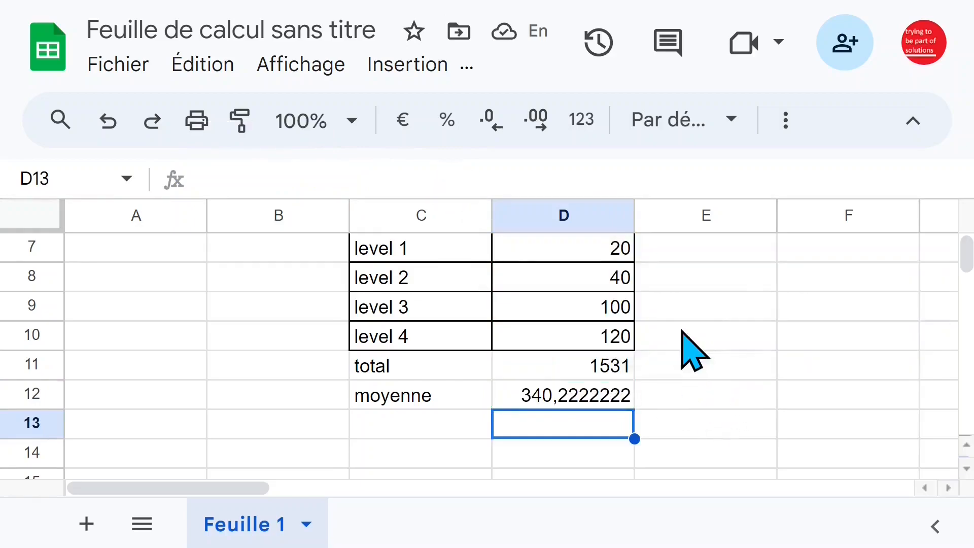
Examine the effectif values together with the average formula in D12 and the total formula in D11
left_click(586, 340)
left_click(627, 401)
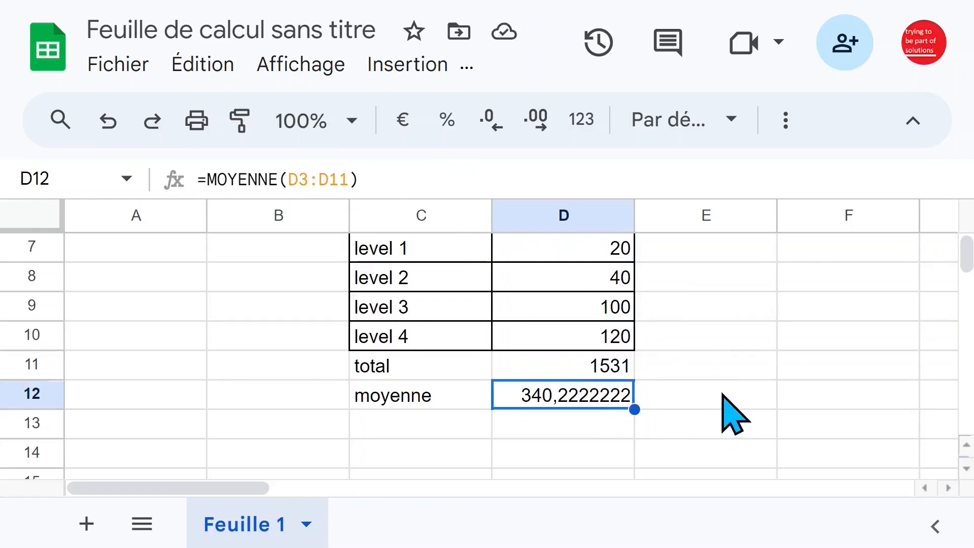
scroll(660, 406, "up", 3)
left_click(621, 375)
left_click(624, 431)
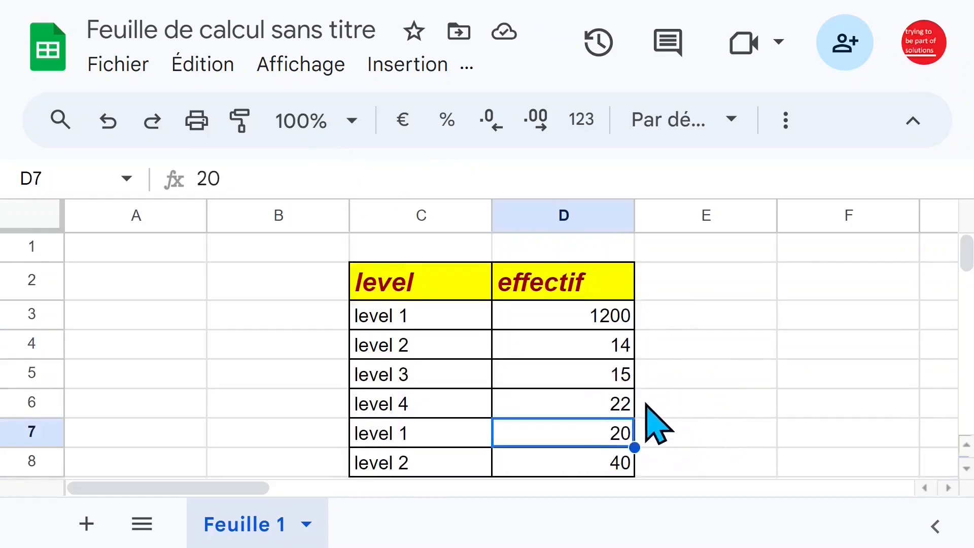
scroll(655, 427, "down", 3)
left_click(562, 315)
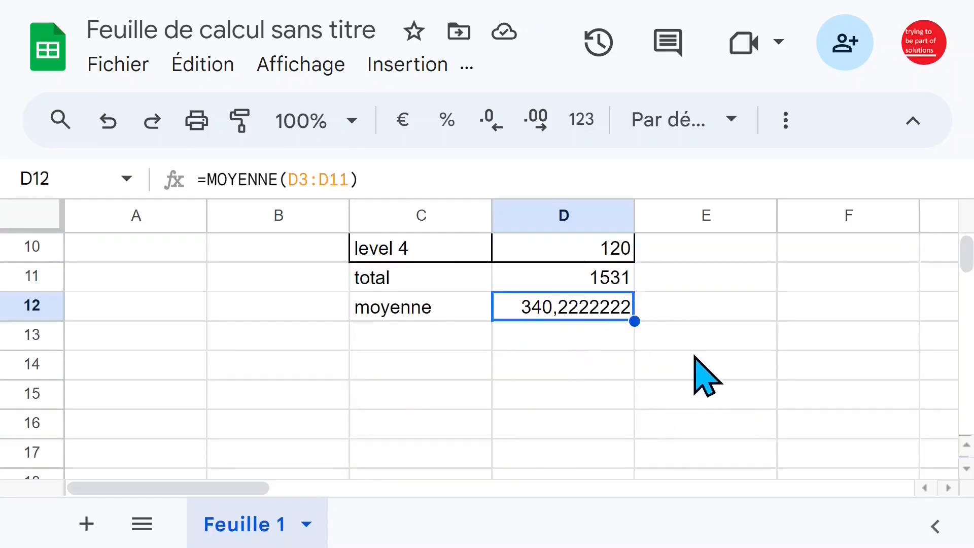
scroll(702, 376, "up", 2)
scroll(700, 375, "down", 1)
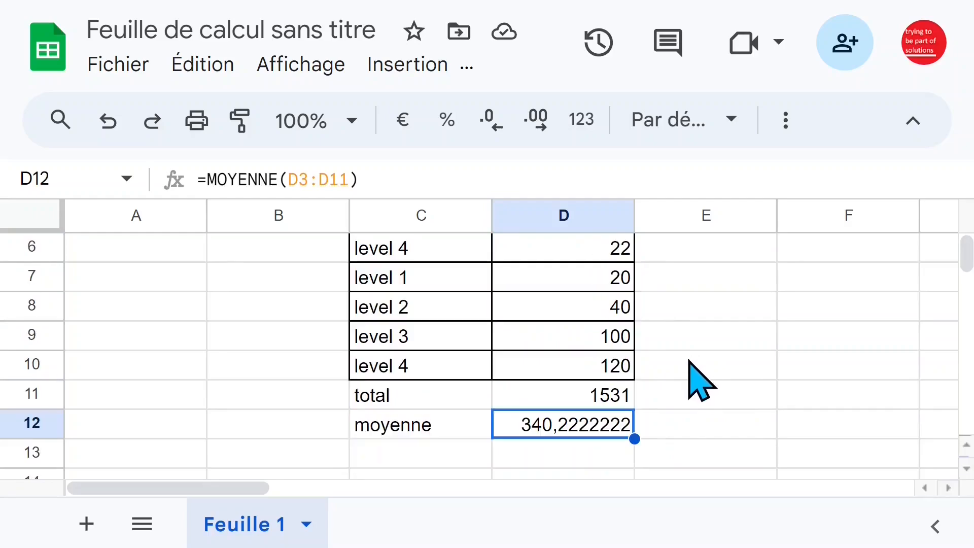
left_click(606, 399)
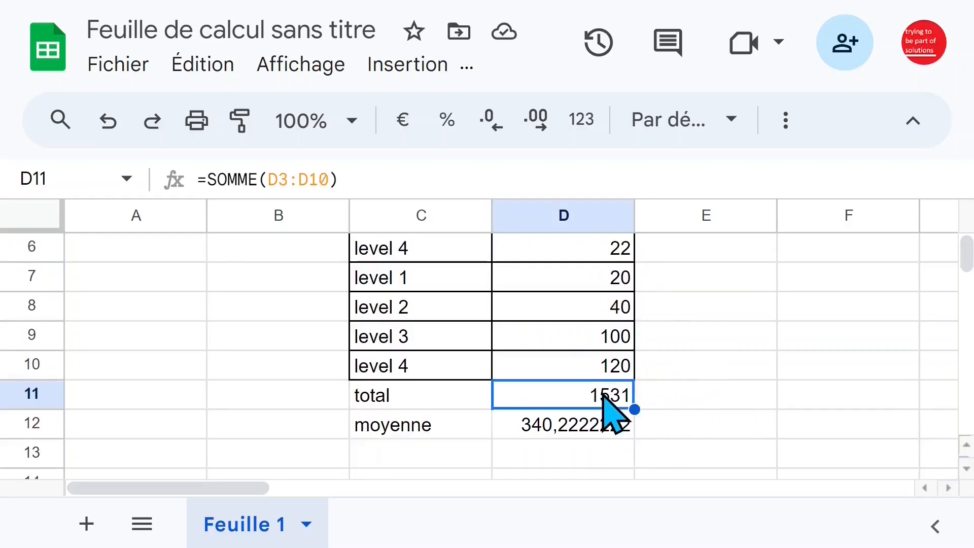
Correct the average formula in D12 to =MOYENNE(D3:D10) so the total row is excluded
left_click(596, 430)
double_click(594, 430)
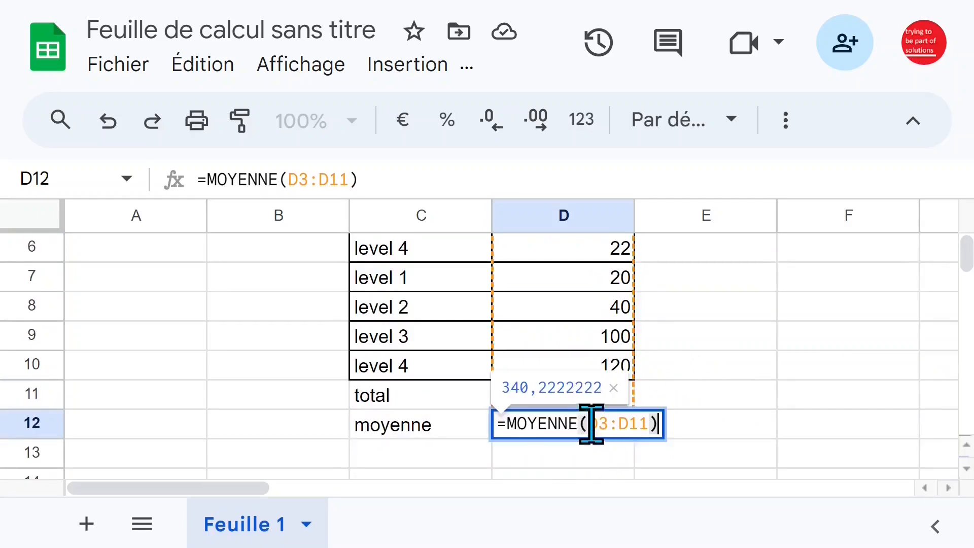
left_click(339, 179)
key("Delete")
type("0")
key("Return")
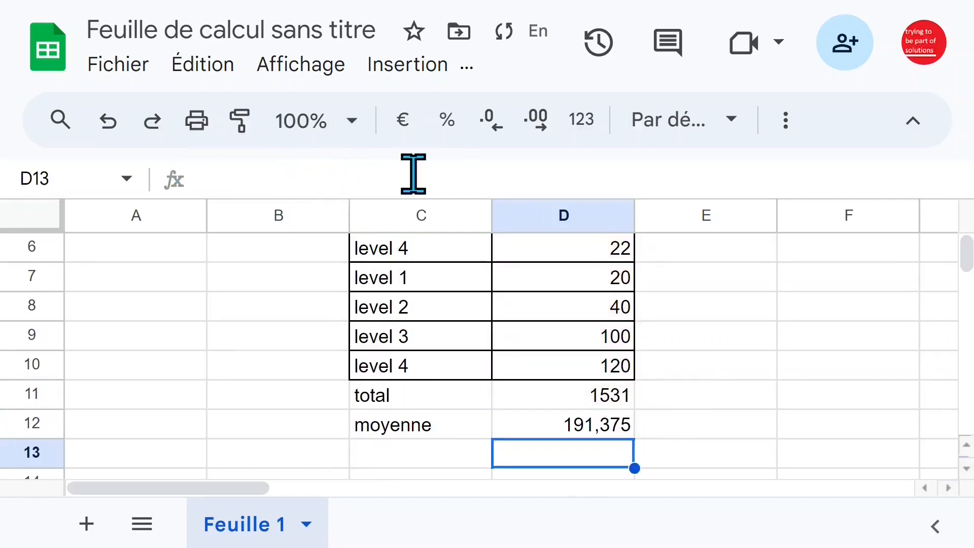
Enter the formula =MOYENNE(D3:D10) in cell A1 to average the effectif values
scroll(507, 320, "up", 3)
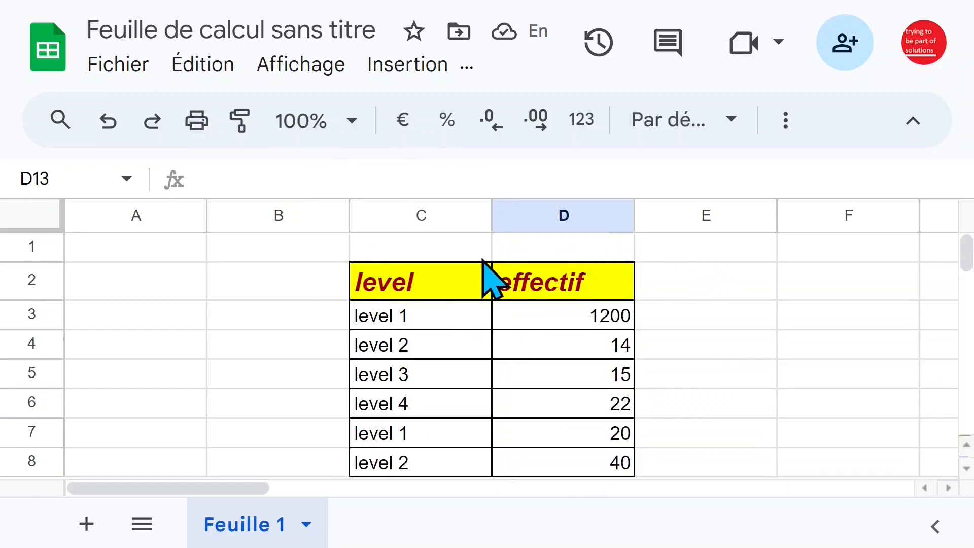
left_click(161, 251)
type("=MOYENNE(")
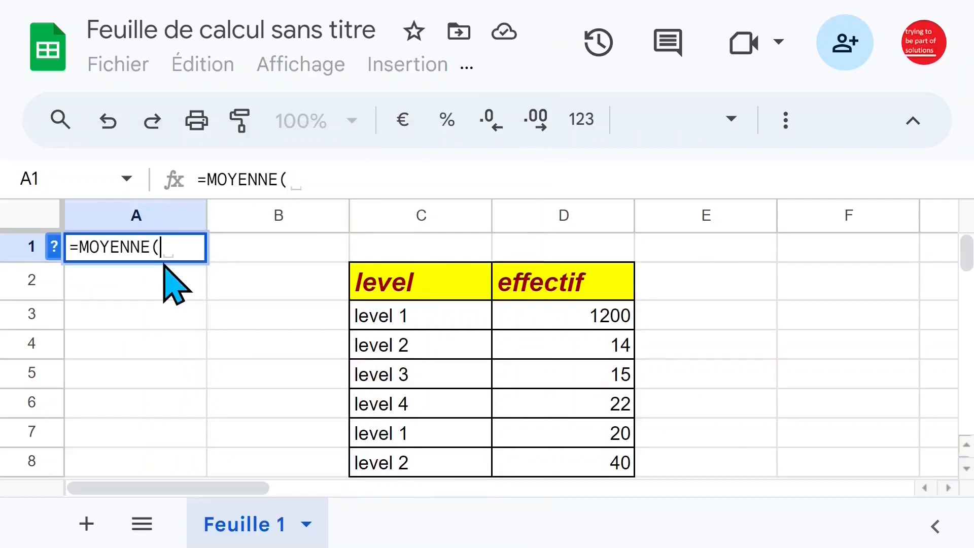
left_click_drag(547, 318, 567, 291)
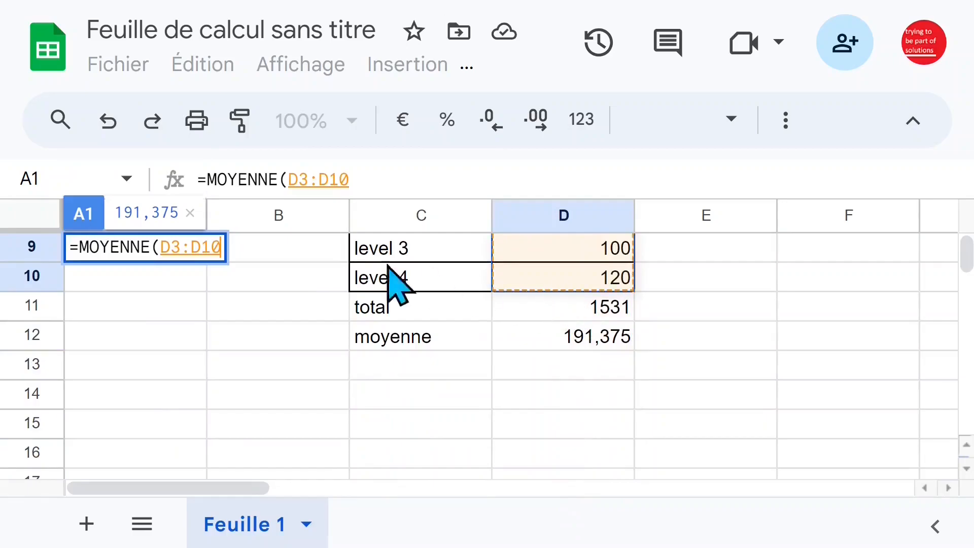
left_click(378, 179)
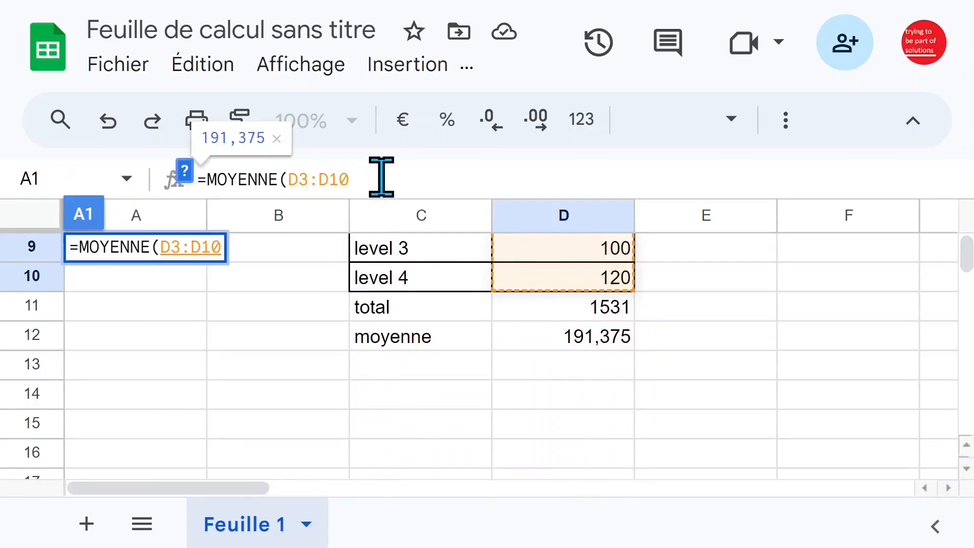
type(")")
key("Return")
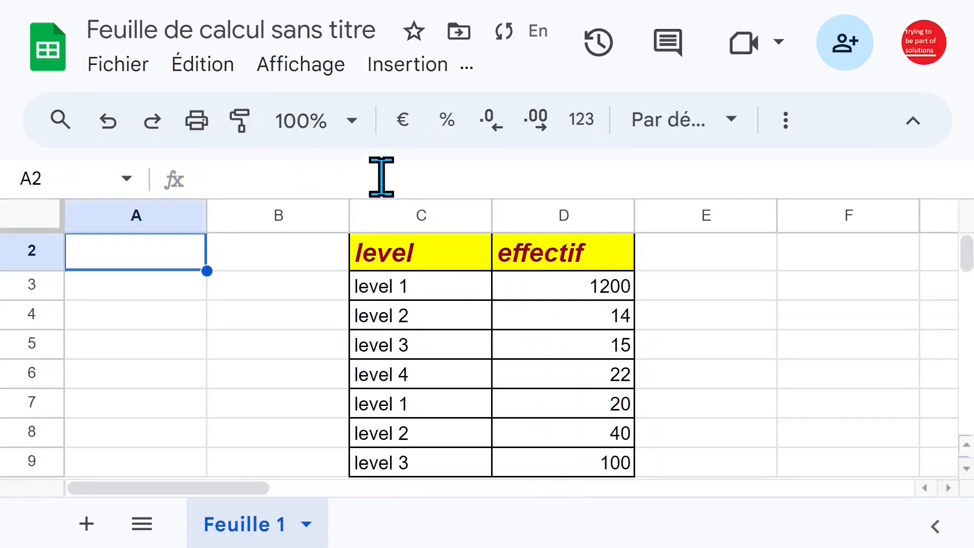
Format the average in A1 to display two decimal places
scroll(167, 305, "up", 1)
left_click(147, 256)
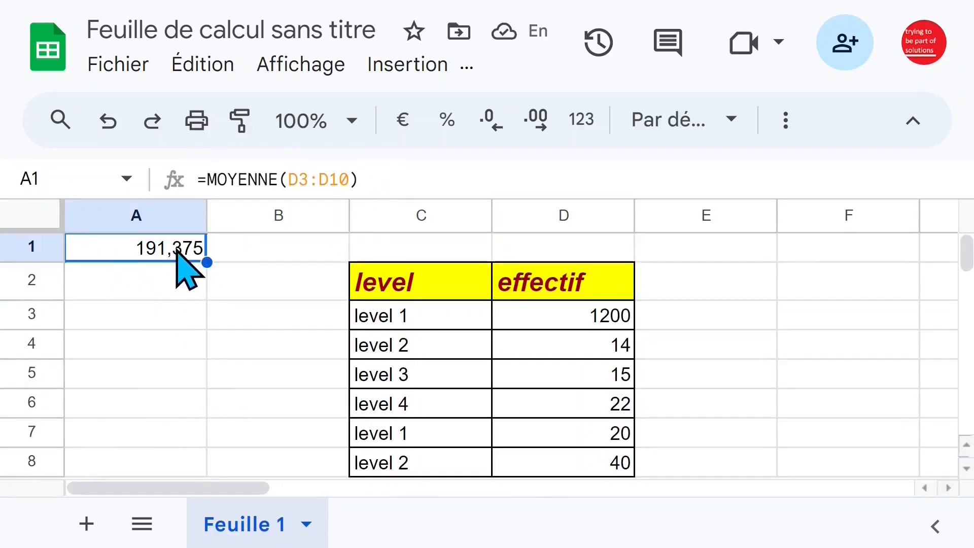
left_click(540, 130)
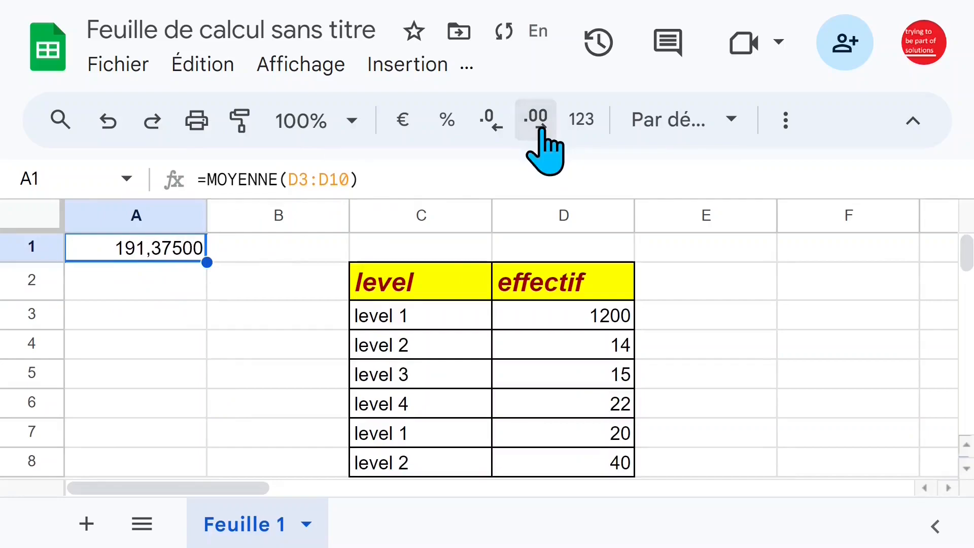
left_click(488, 130)
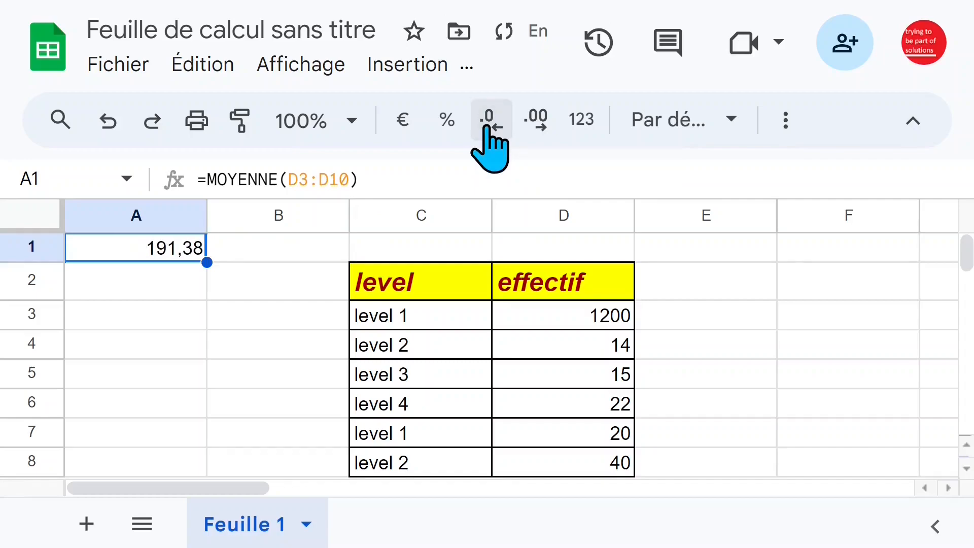
left_click(569, 344)
left_click_drag(443, 325, 596, 410)
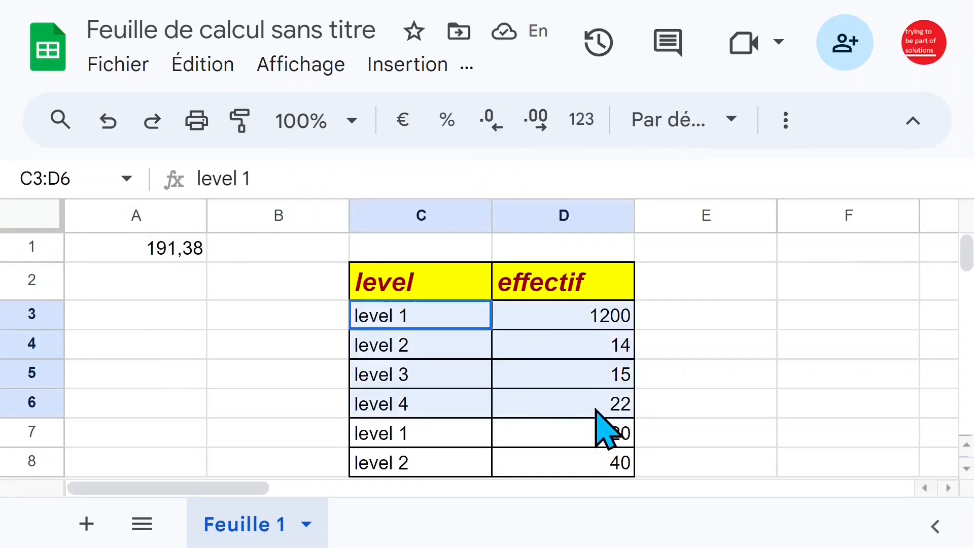
left_click(459, 356)
scroll(462, 357, "down", 3)
scroll(462, 356, "up", 3)
left_click(402, 323)
left_click_drag(455, 329, 548, 426)
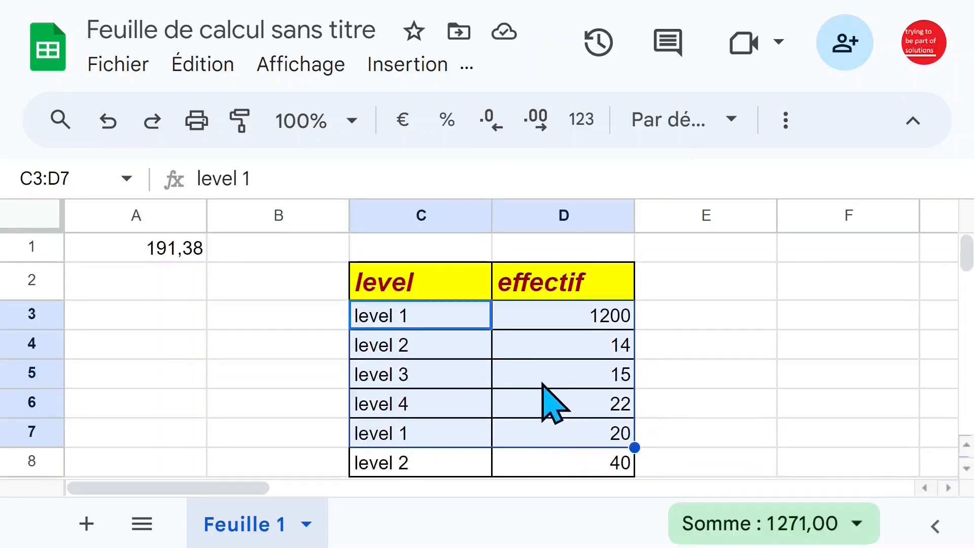
Move the total and moyenne rows from C11:D12 to the range starting at F1
scroll(542, 384, "down", 2)
left_click_drag(425, 373, 592, 408)
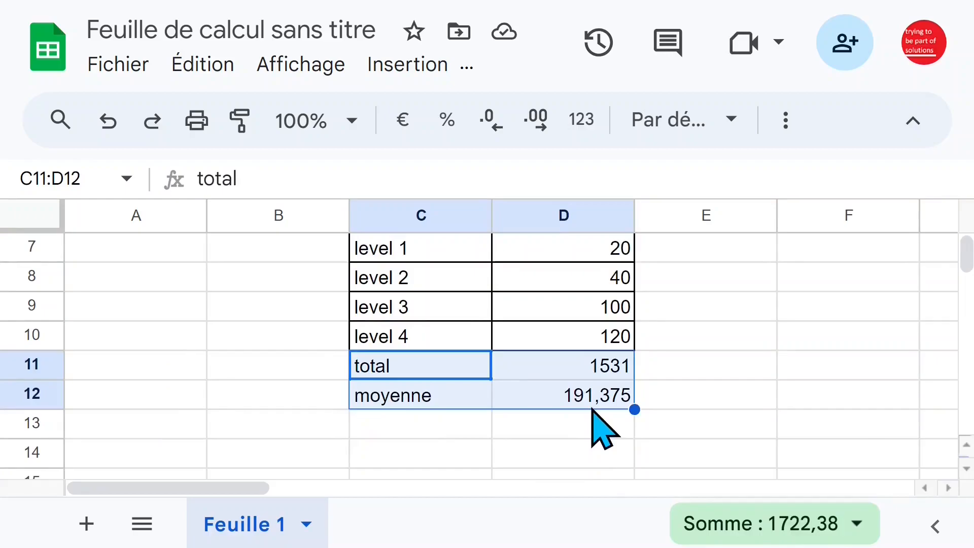
scroll(594, 406, "up", 2)
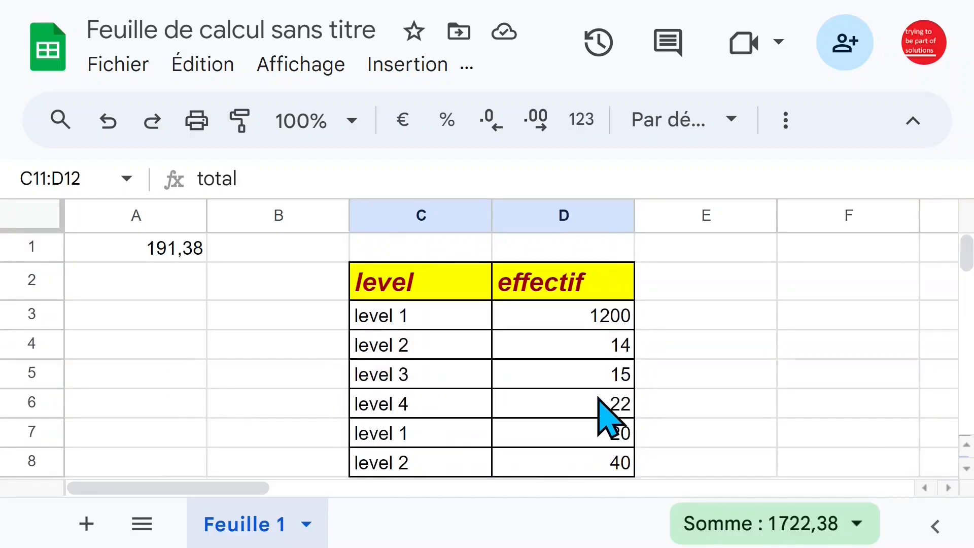
left_click(854, 248)
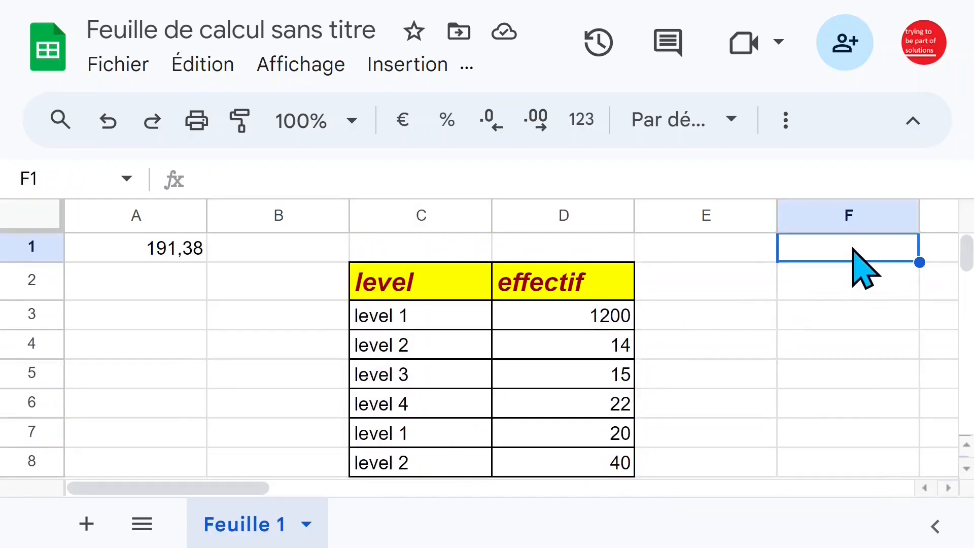
type("total moyenne")
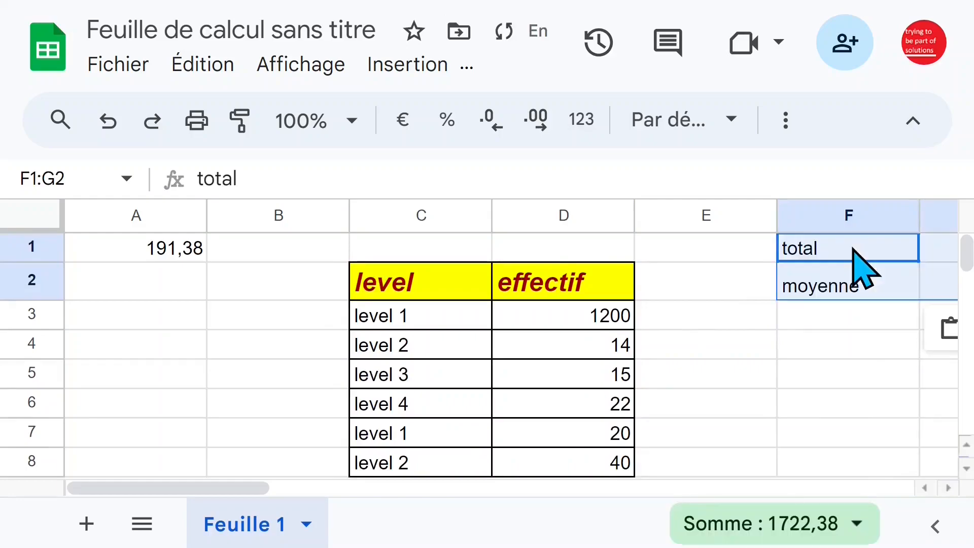
Narrow the empty column E and fit the widths of columns C and D to their contents
left_click(845, 342)
left_click_drag(772, 218, 724, 218)
left_click_drag(560, 216, 446, 208)
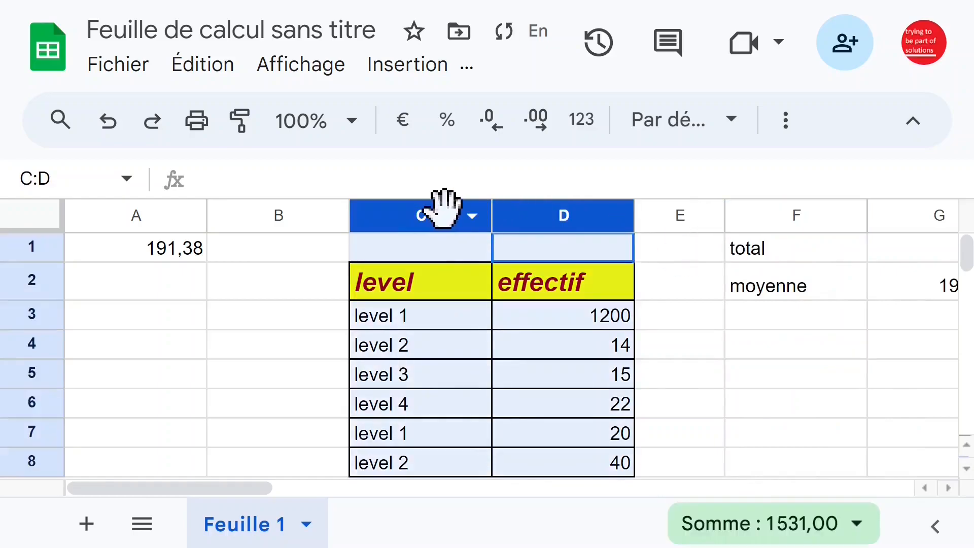
double_click(497, 218)
Delete the empty column B in front of the level table
left_click(262, 216)
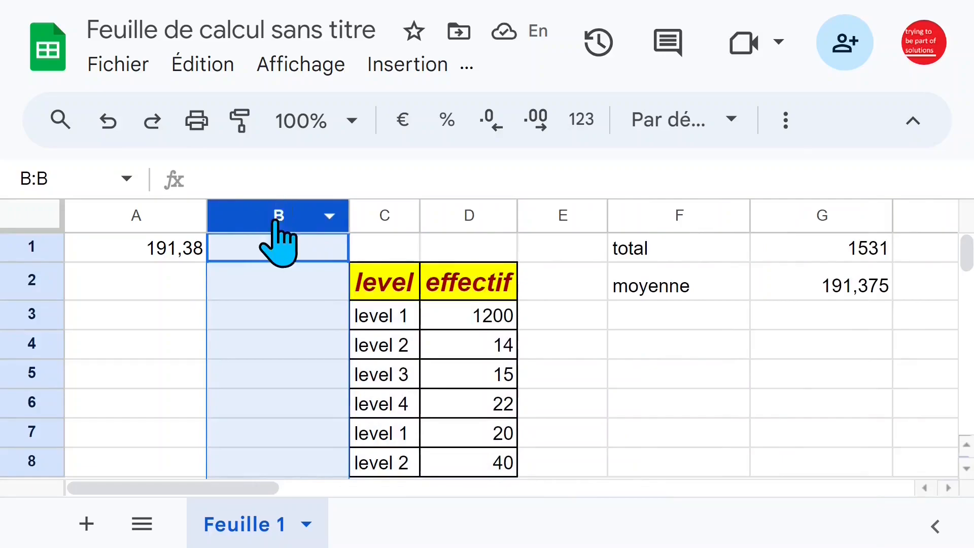
right_click(272, 216)
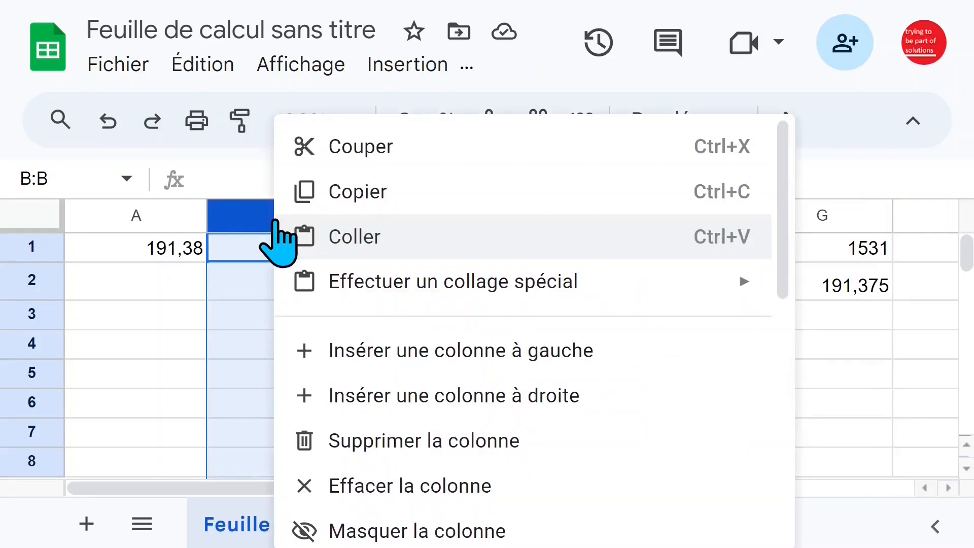
left_click(412, 444)
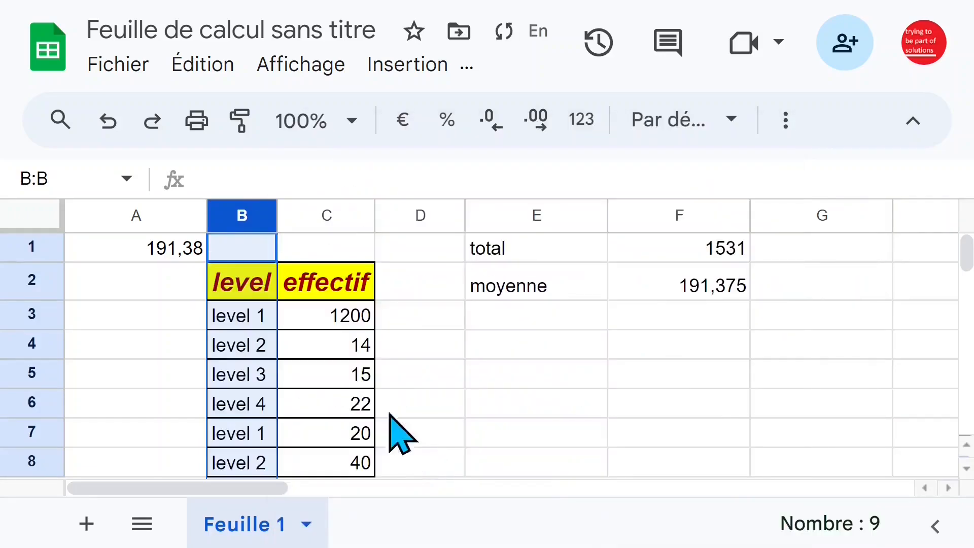
left_click(175, 293)
left_click(152, 246)
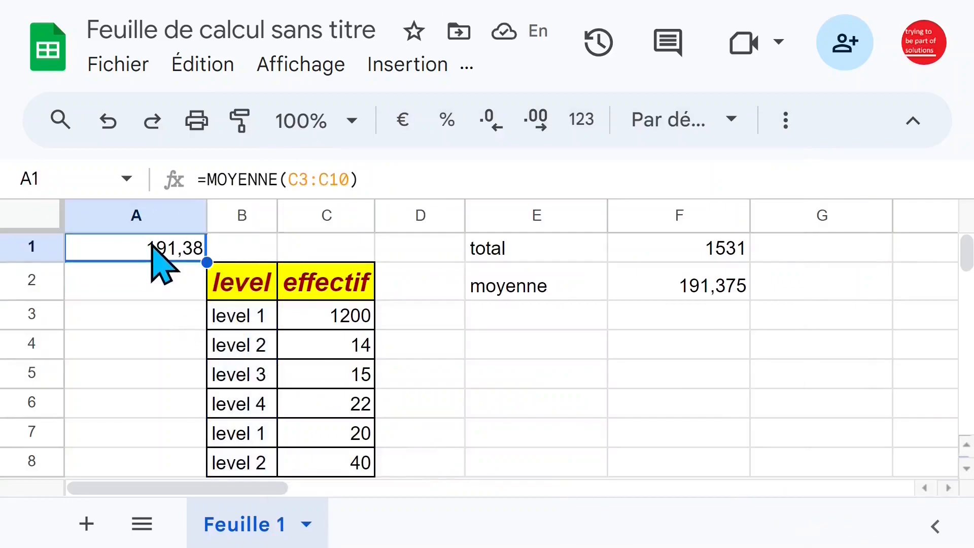
left_click(144, 212)
right_click(150, 218)
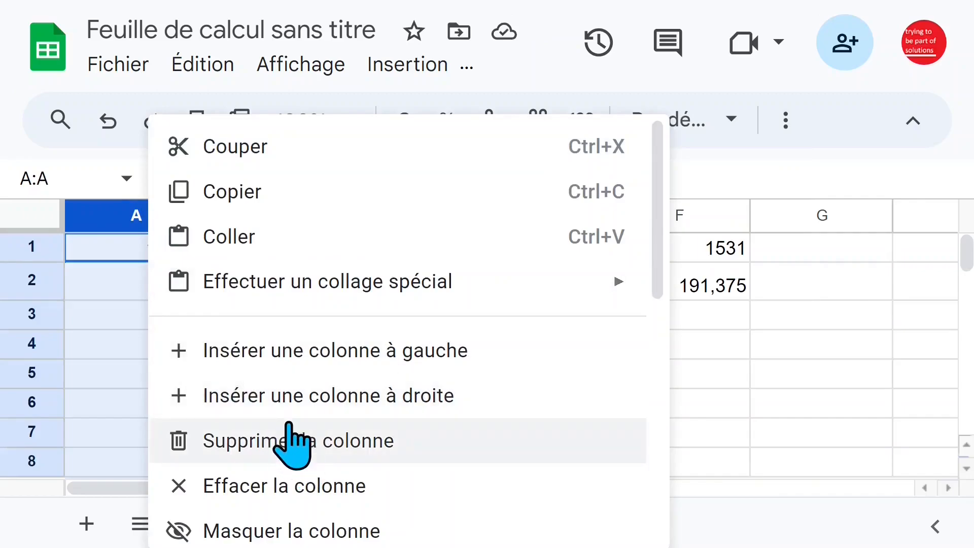
left_click(318, 401)
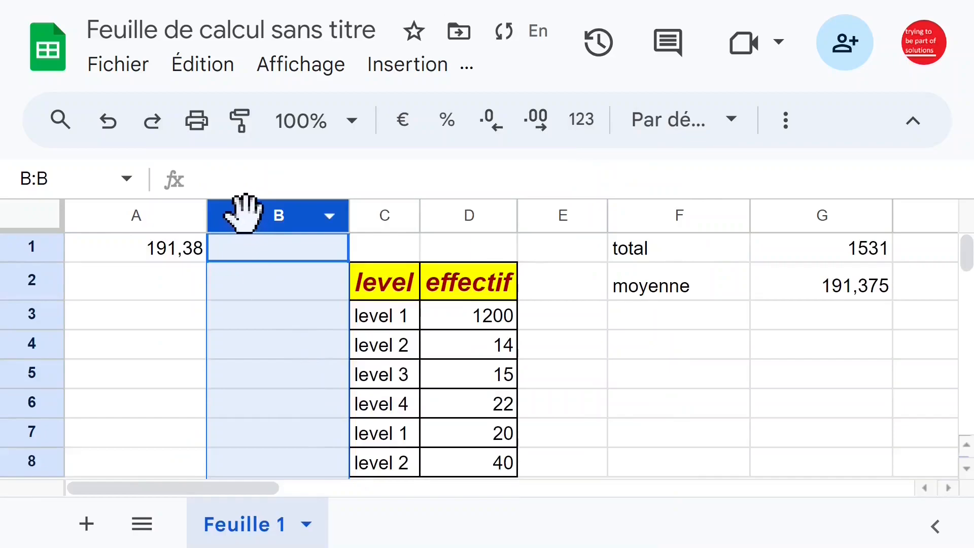
left_click(115, 133)
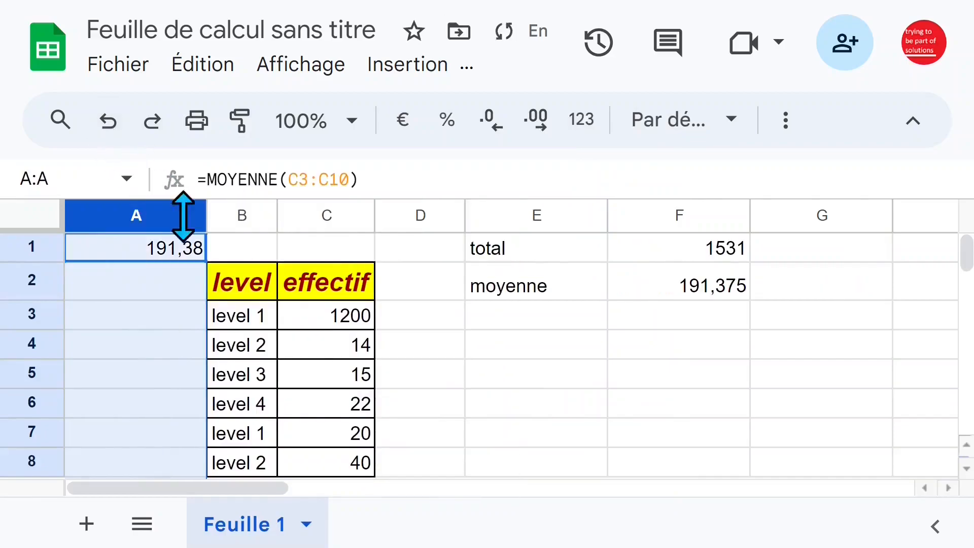
Delete column A, which holds the separate average formula
right_click(142, 222)
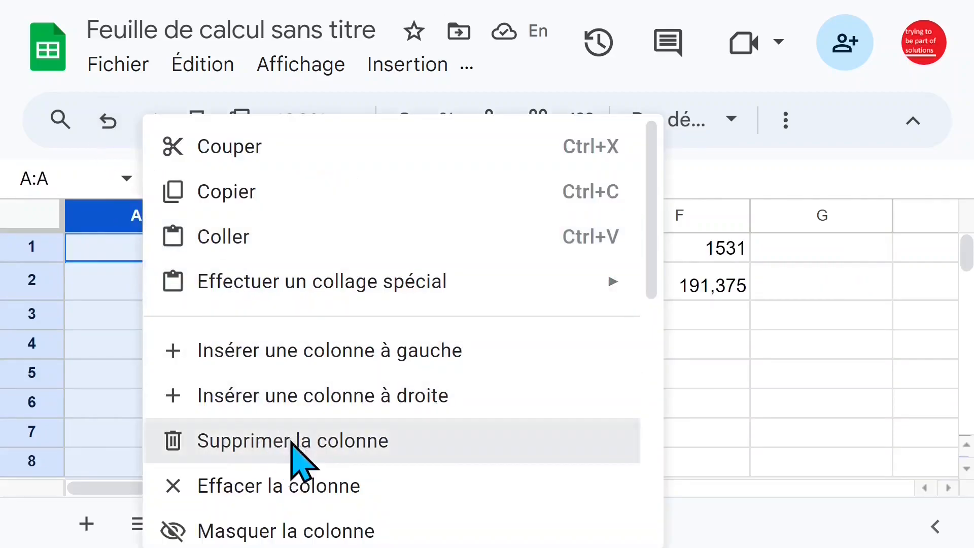
left_click(289, 441)
left_click(388, 355)
Shift the total and moyenne block one column to E1:F2 and fit column F's width to its contents
left_click(522, 247)
left_click_drag(428, 251, 559, 293)
left_click_drag(607, 257, 647, 276)
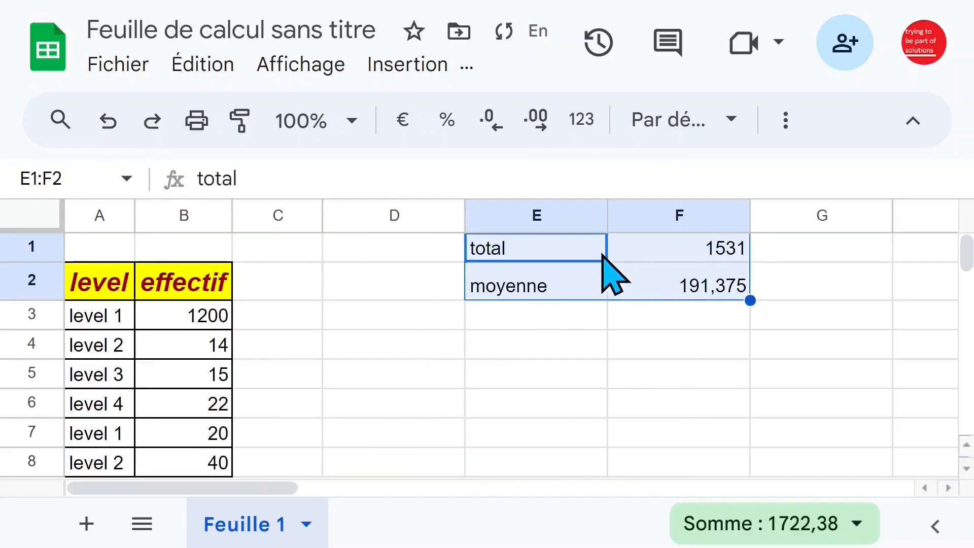
left_click(690, 250)
double_click(753, 217)
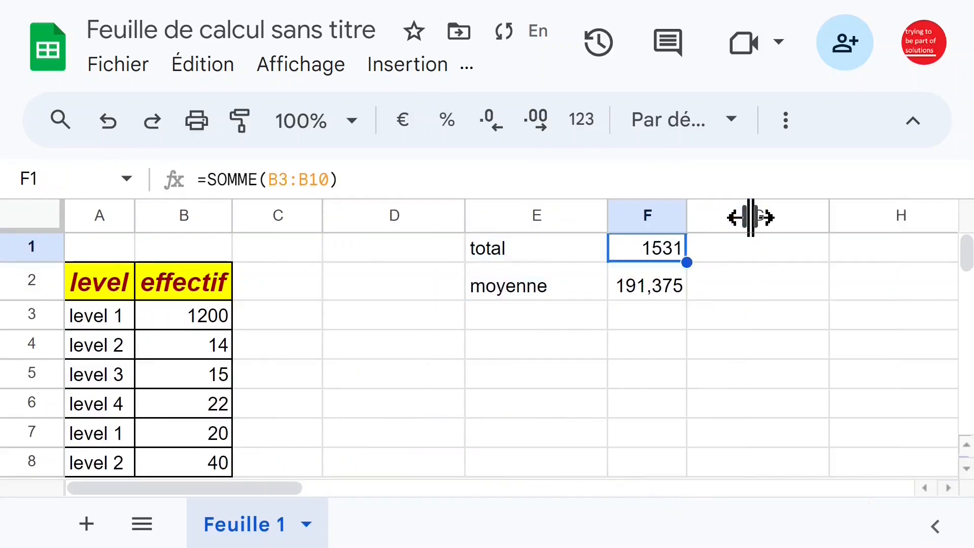
Check which effectif cells the MOYENNE formula in F2 references, leaving the formula as it is
left_click(628, 287)
double_click(628, 287)
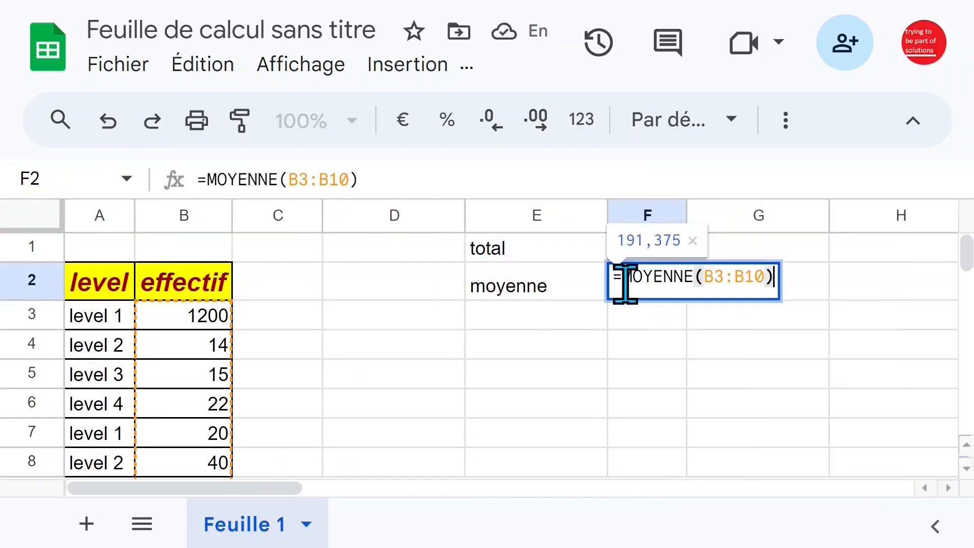
scroll(264, 393, "down", 5)
scroll(259, 393, "up", 5)
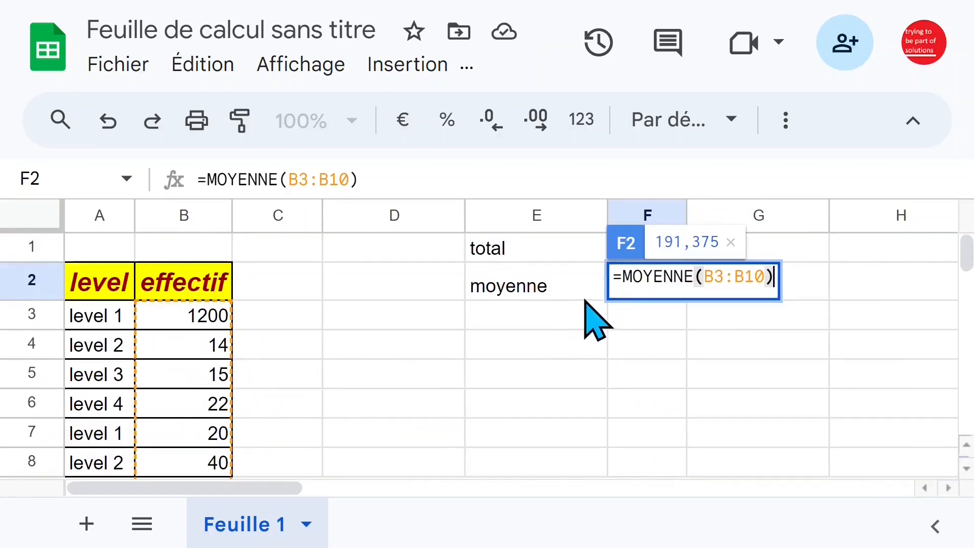
key("Return")
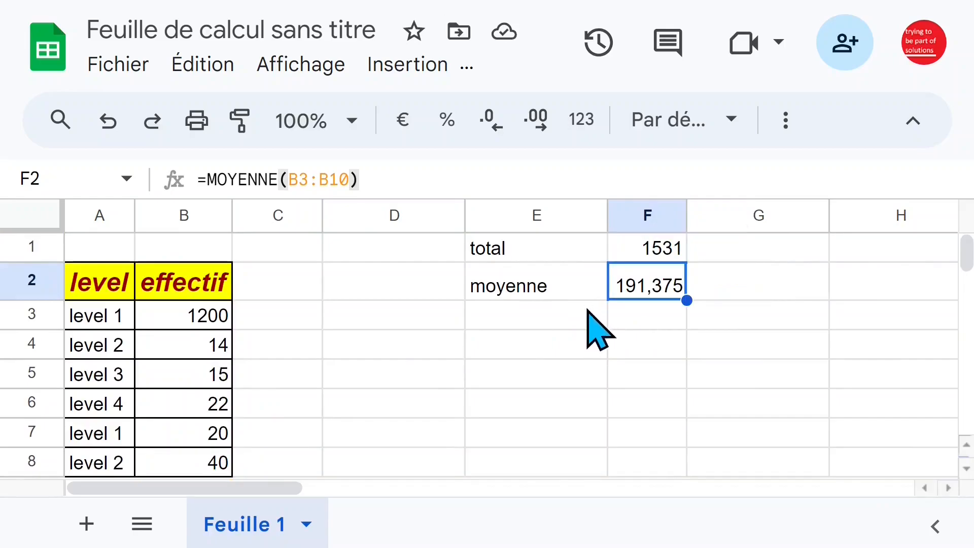
Enter the formula =MAX(B3:B10) in E3 to get the highest effectif value
left_click(563, 323)
type("=max")
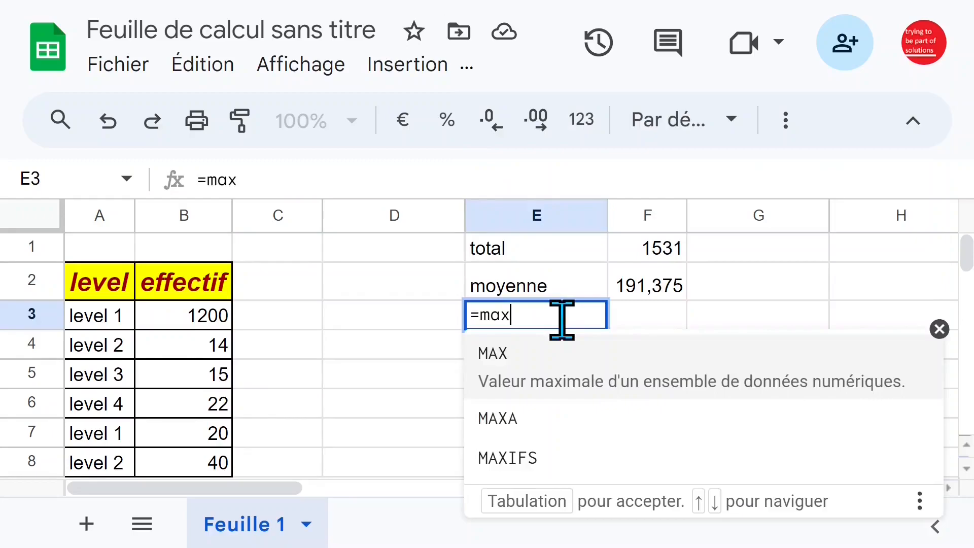
key("Tab")
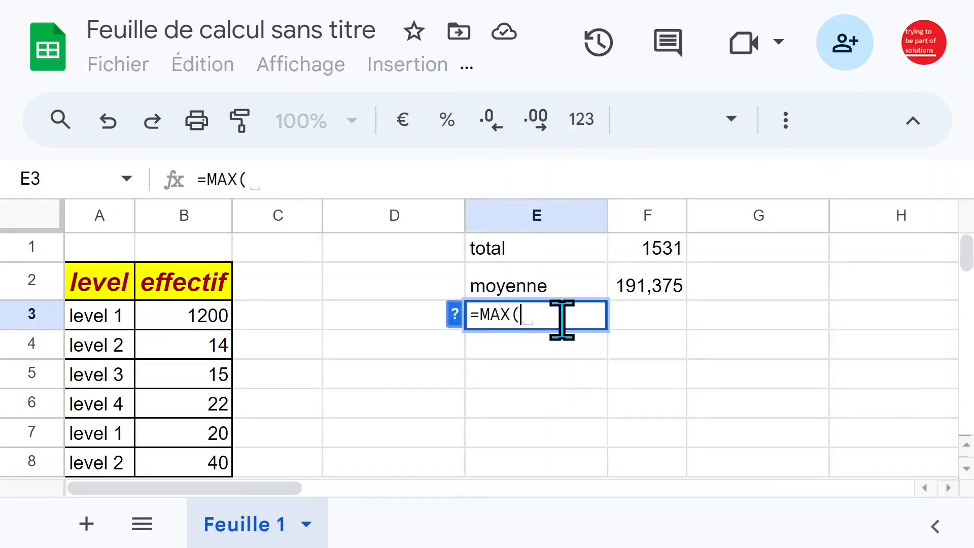
left_click(200, 325)
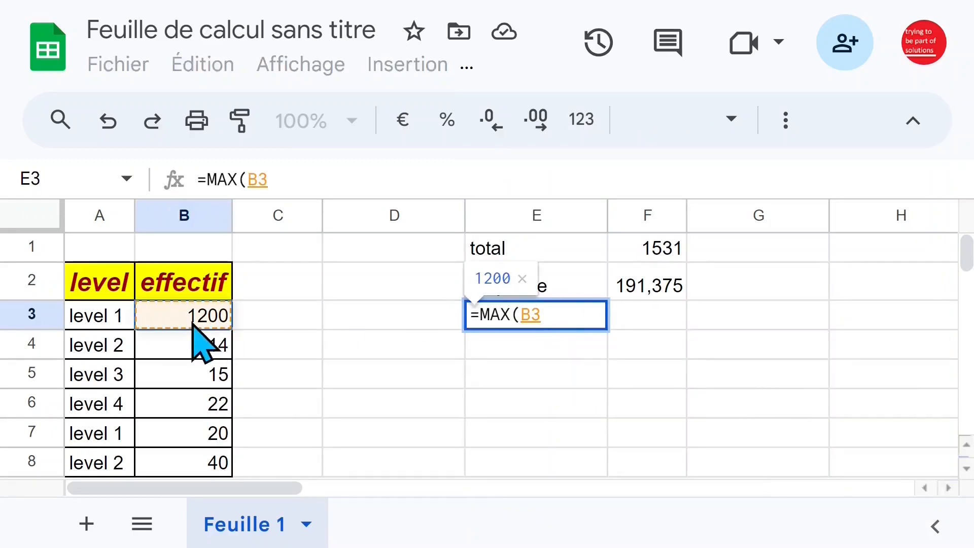
key("ctrl+shift+Down")
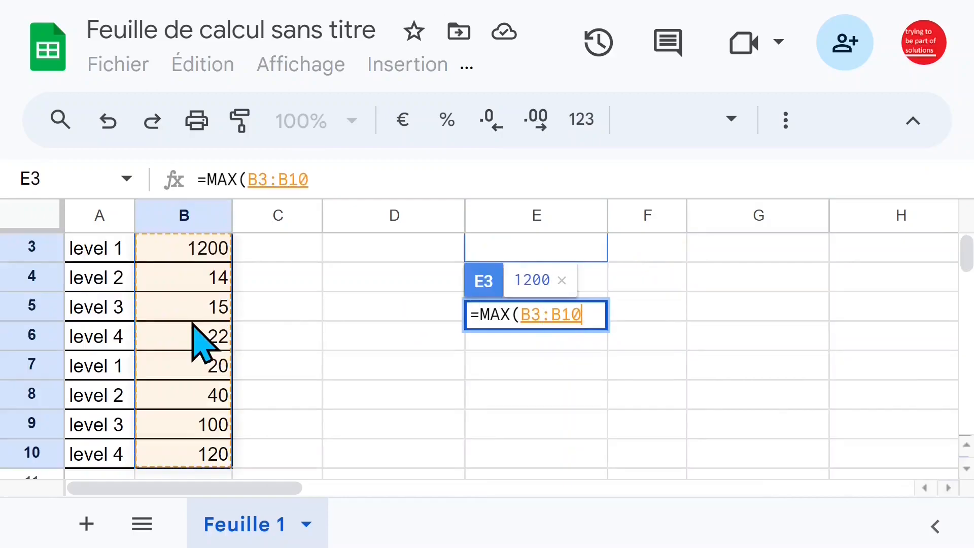
key("Return")
scroll(304, 351, "up", 2)
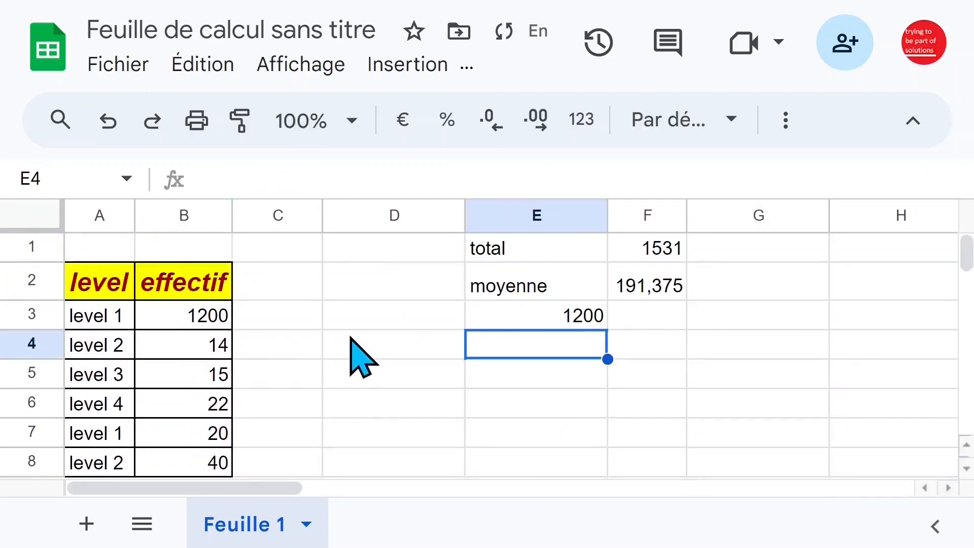
Move the MAX formula from E3 to F3 and label it max in E3
left_click(582, 319)
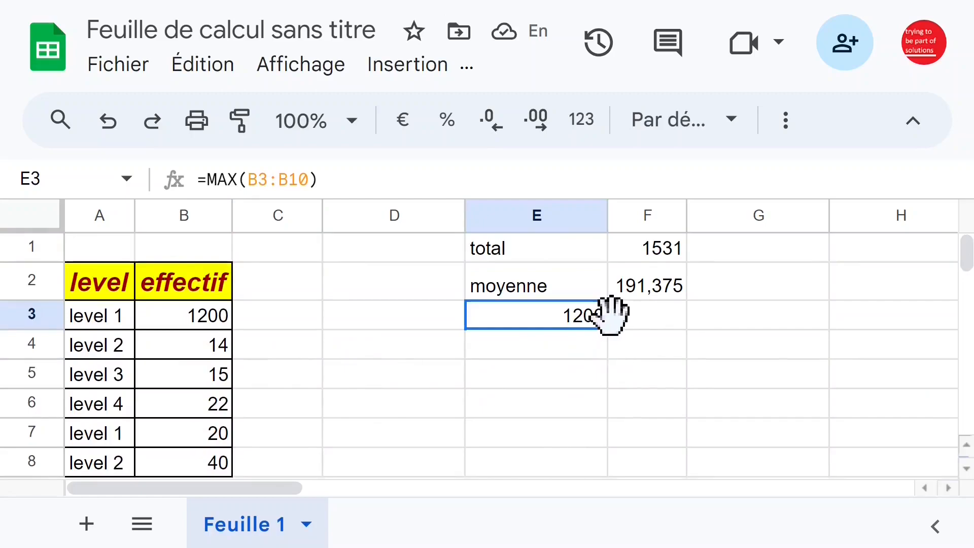
left_click_drag(611, 315, 631, 322)
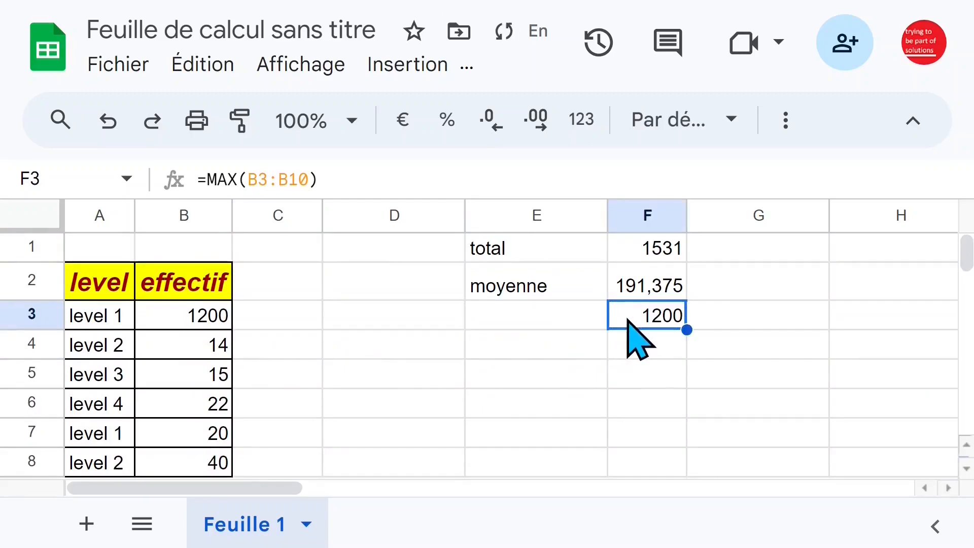
left_click(558, 319)
type("max")
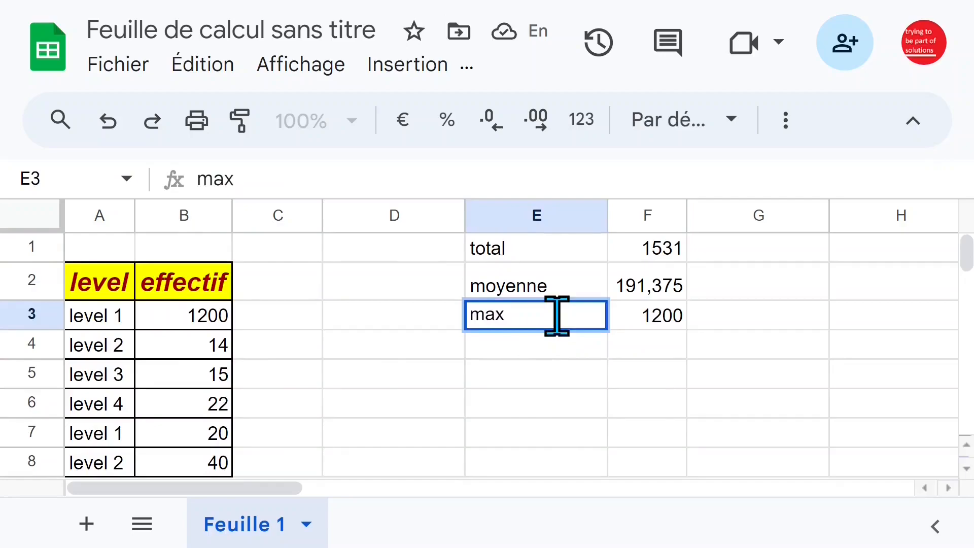
Label E4 as min and enter the formula =MIN(B3:B10) in F4 to get the lowest effectif value
left_click(551, 346)
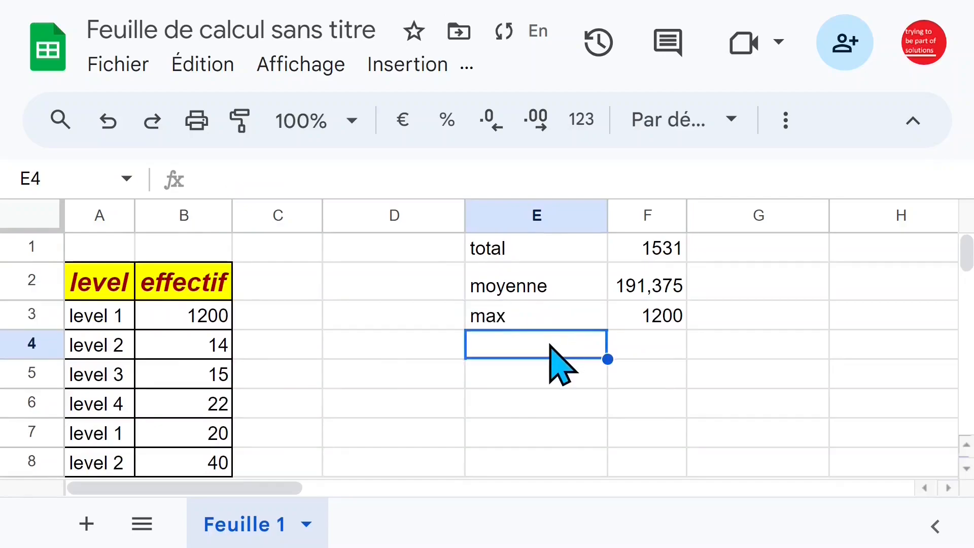
type("min")
key("Tab")
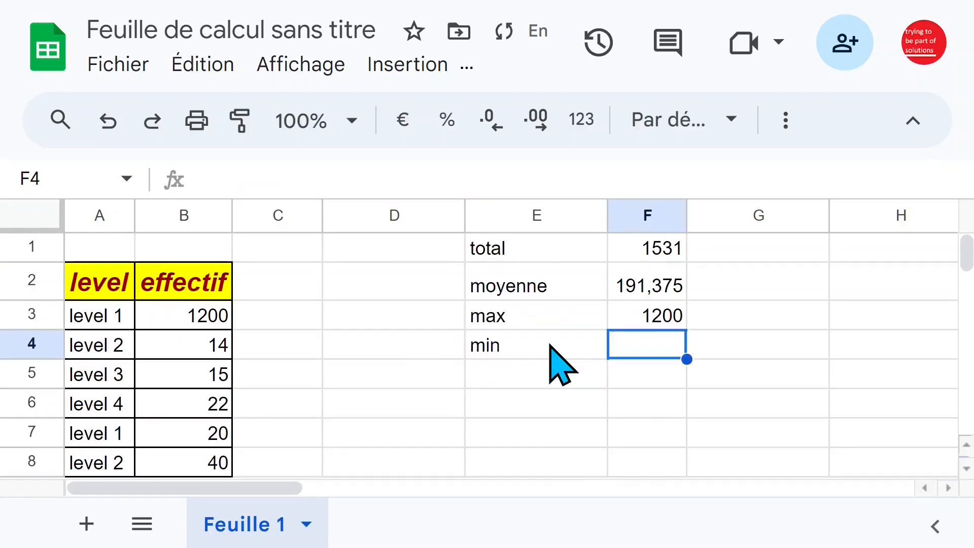
type("=min")
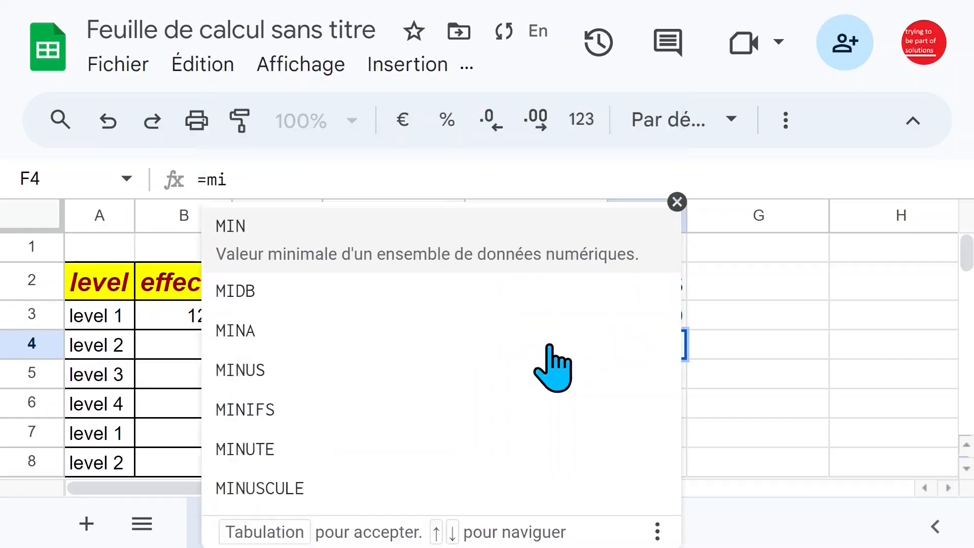
key("Tab")
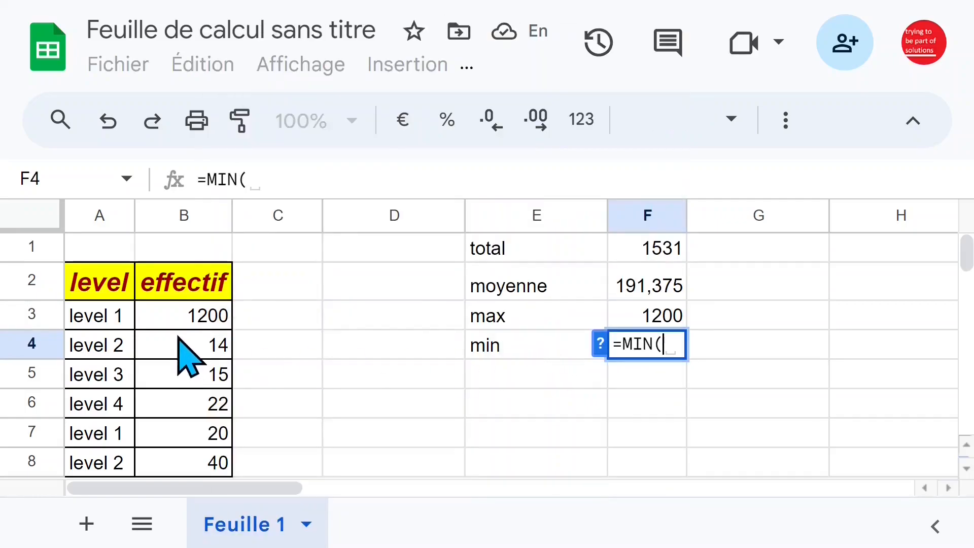
left_click(189, 319)
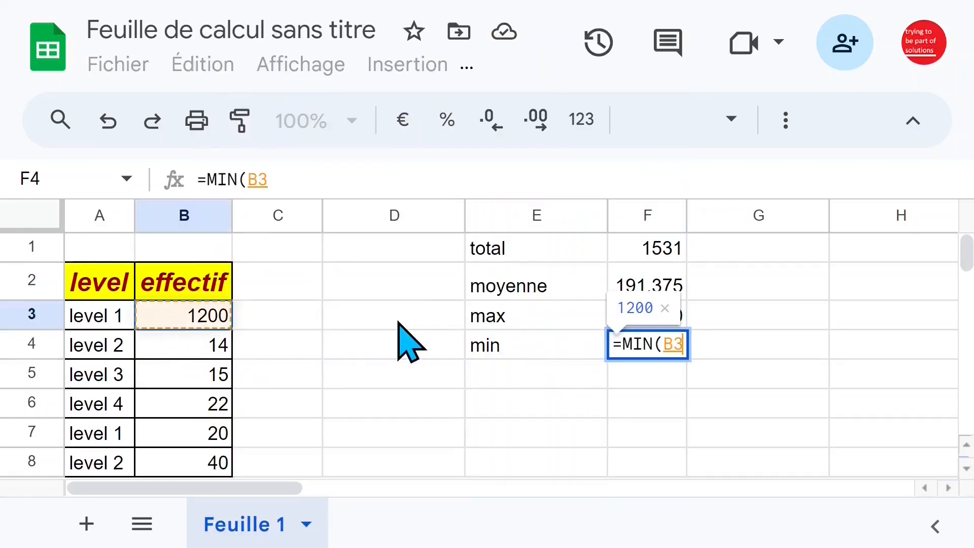
key("ctrl+shift+Down")
key("Return")
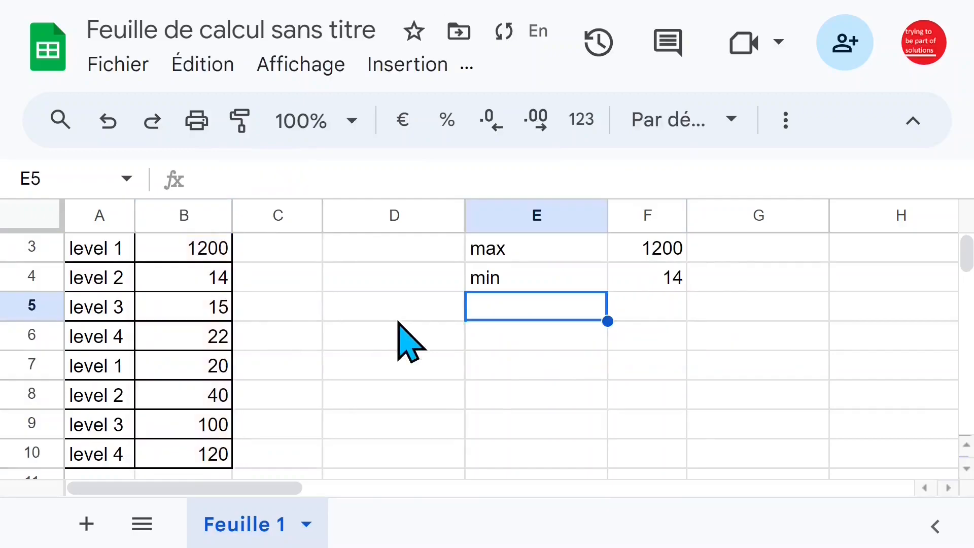
scroll(423, 366, "up", 2)
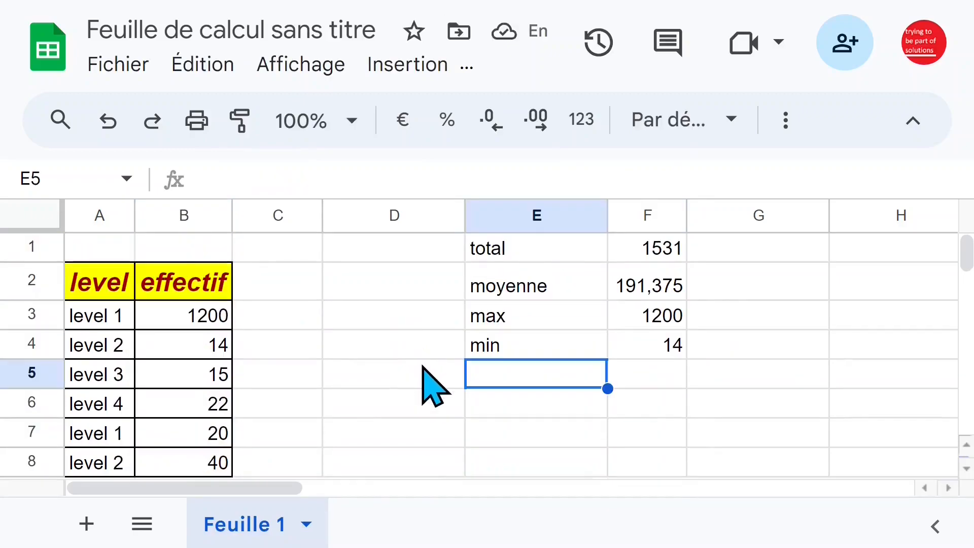
Enter the value 2020 in B11, directly below the last row of the effectif column
left_click(225, 354)
left_click(197, 406)
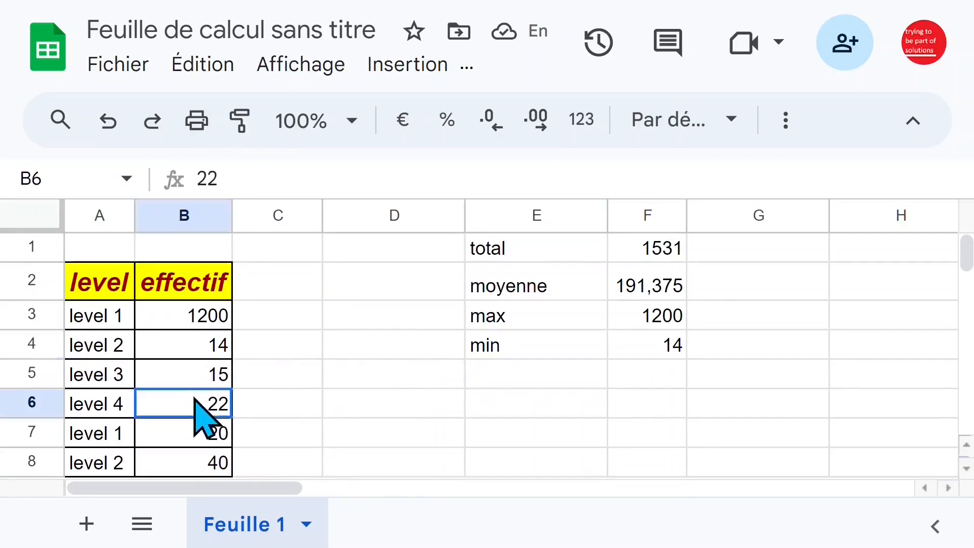
scroll(193, 391, "down", 5)
scroll(202, 395, "up", 4)
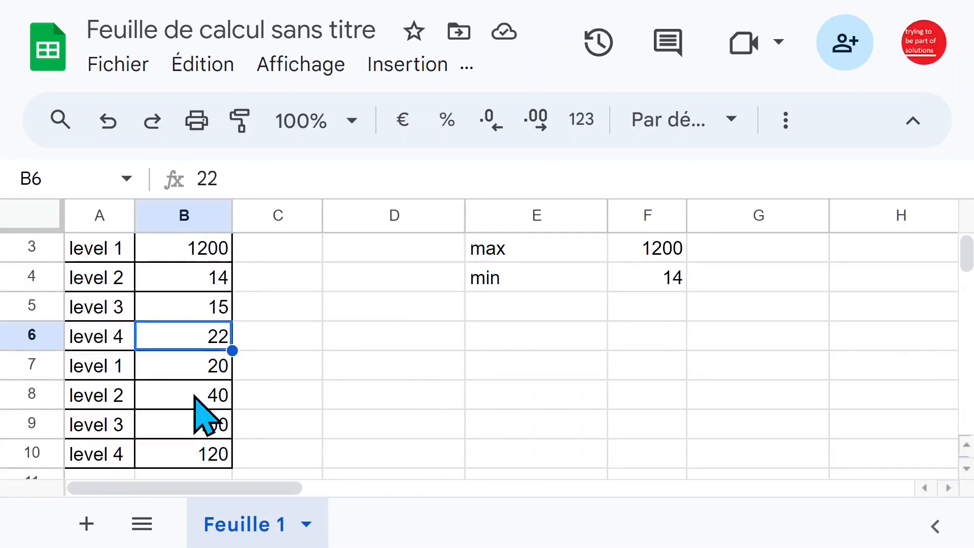
scroll(203, 401, "down", 1)
left_click(221, 393)
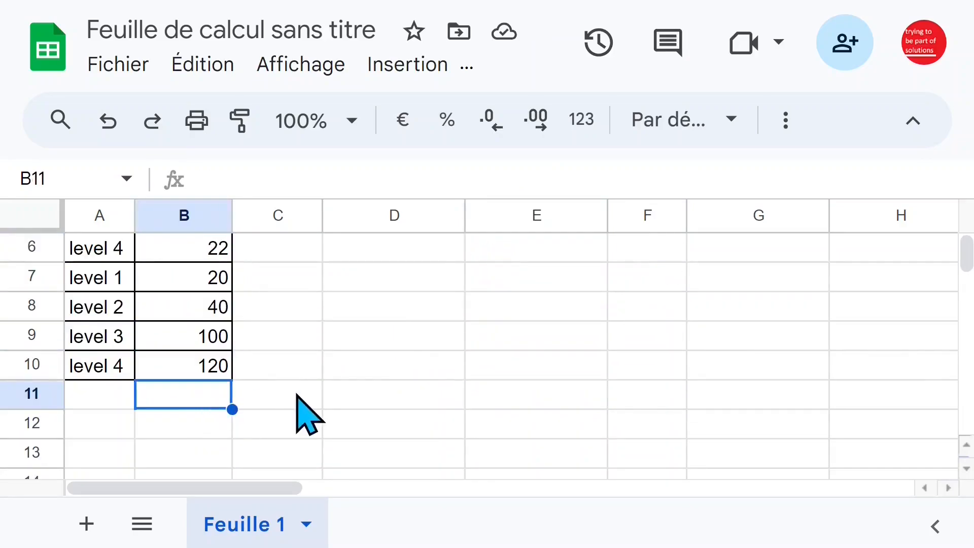
type("20")
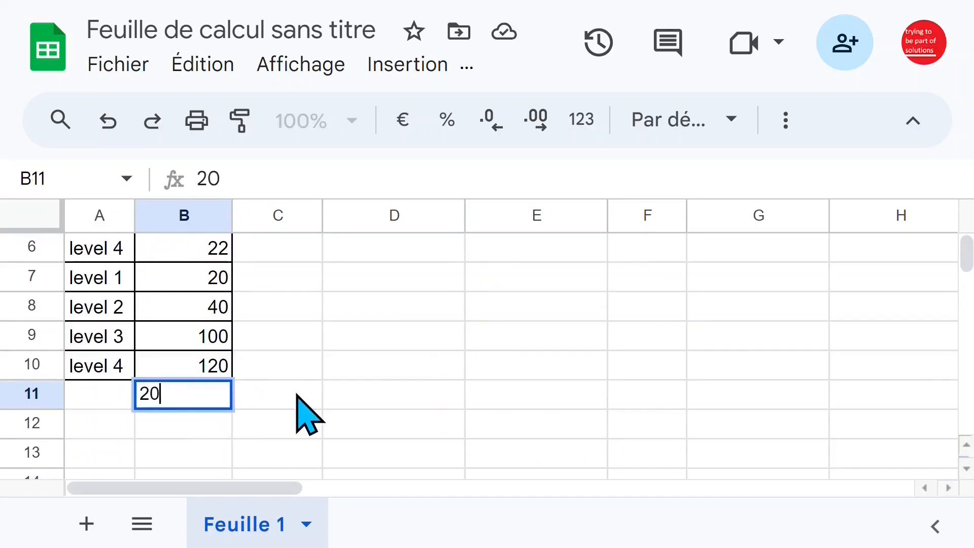
type("20")
key("Return")
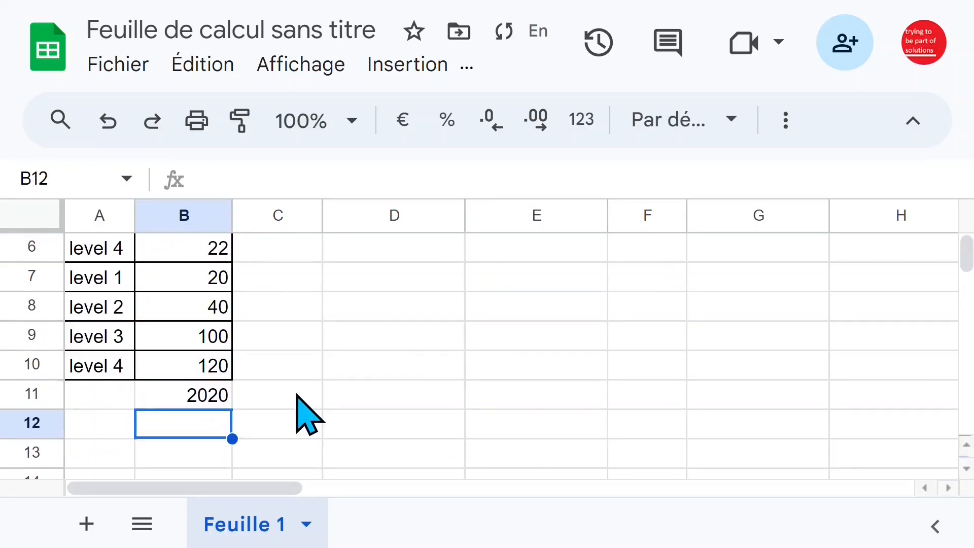
Compare the new B11 value and the effectif column with the range referenced by the MAX formula in F3
left_click(214, 397)
left_click(211, 307)
scroll(223, 264, "up", 2)
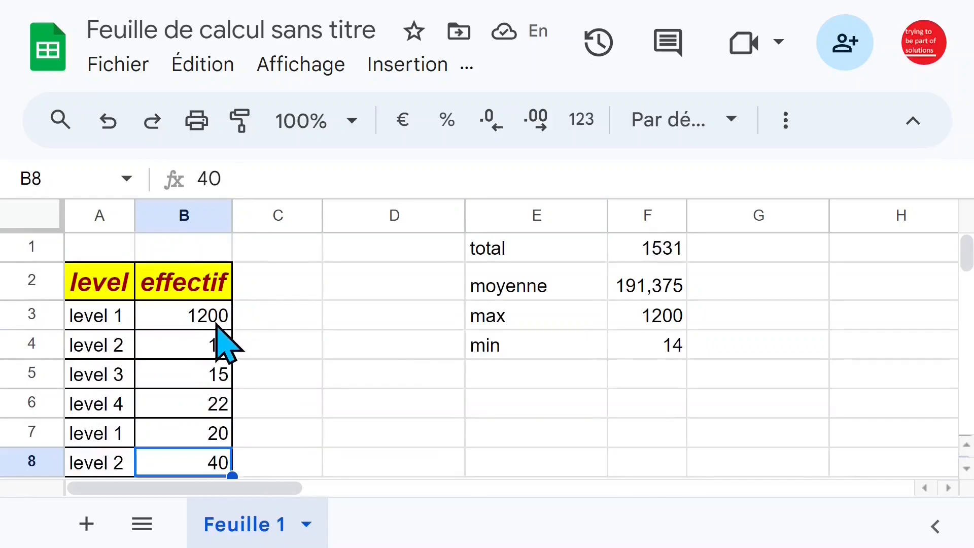
left_click(217, 318)
left_click(667, 322)
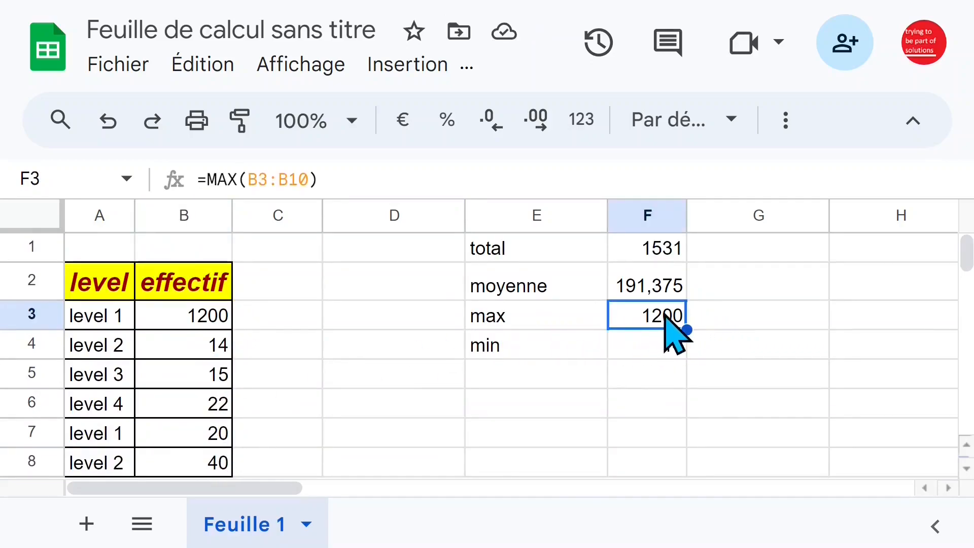
left_click(183, 214)
left_click(622, 311)
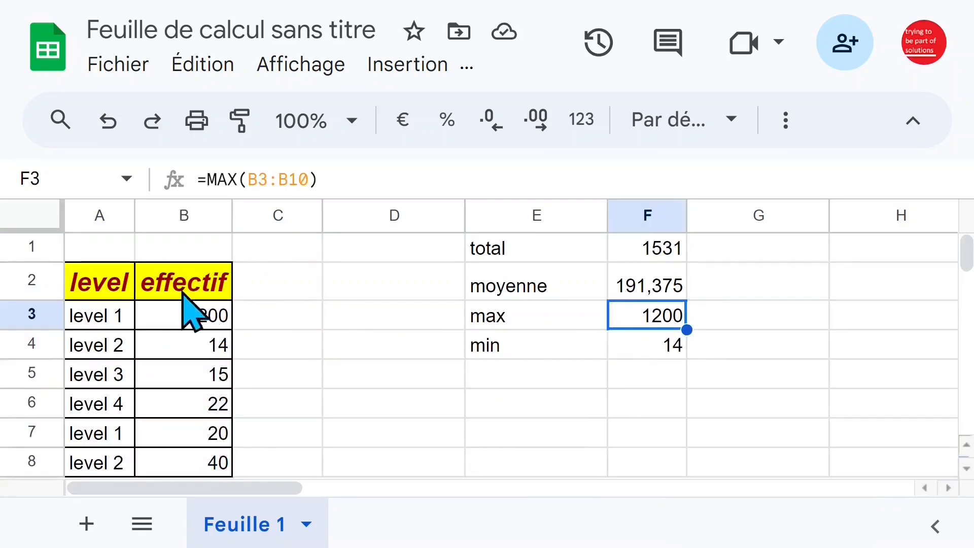
left_click(186, 252)
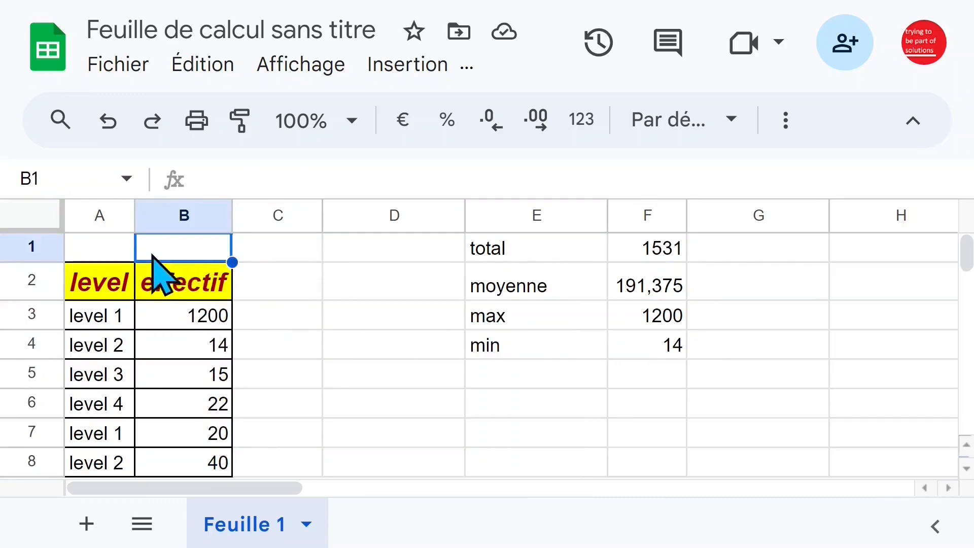
Cut the level/effectif table A2:B10 and paste it at A1 so its headers sit in row 1
left_click_drag(107, 290, 179, 289)
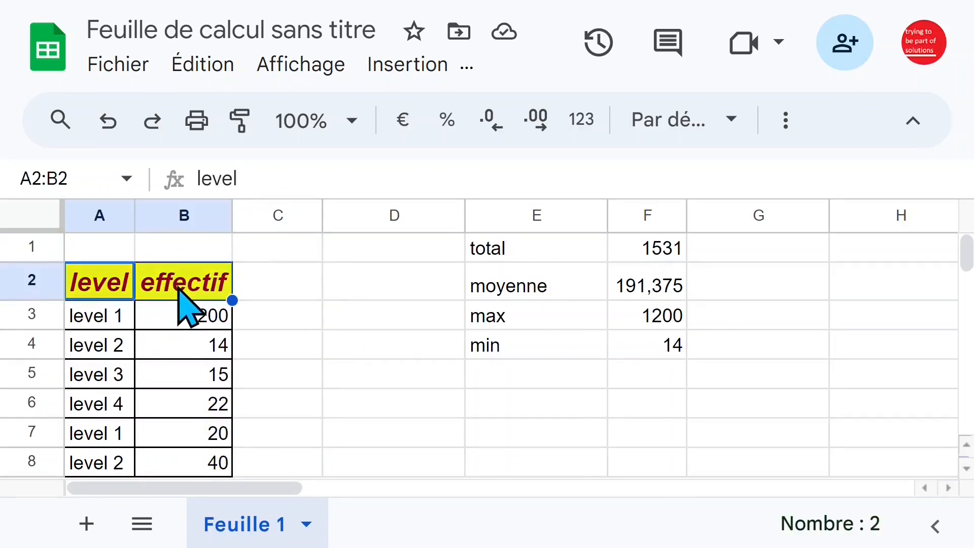
key("ctrl+shift+Down")
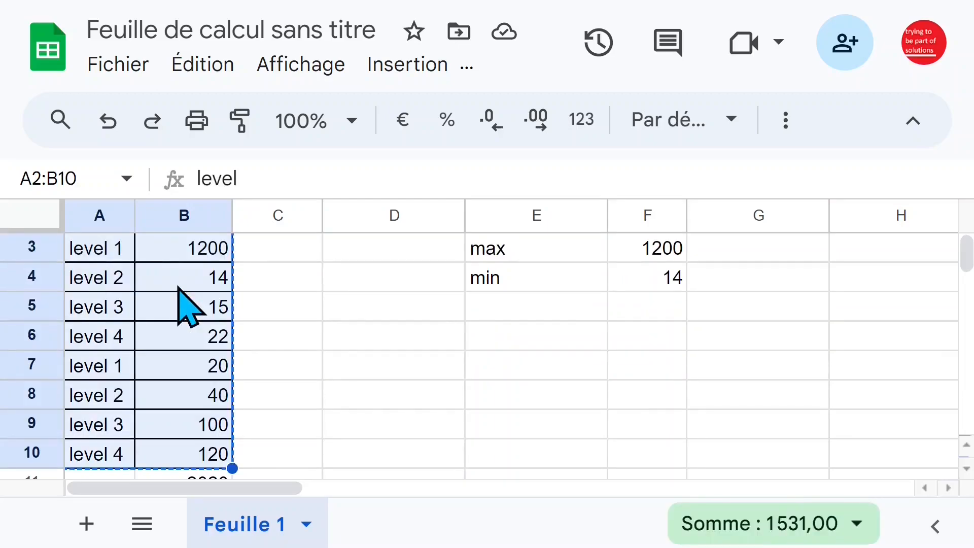
scroll(192, 308, "up", 2)
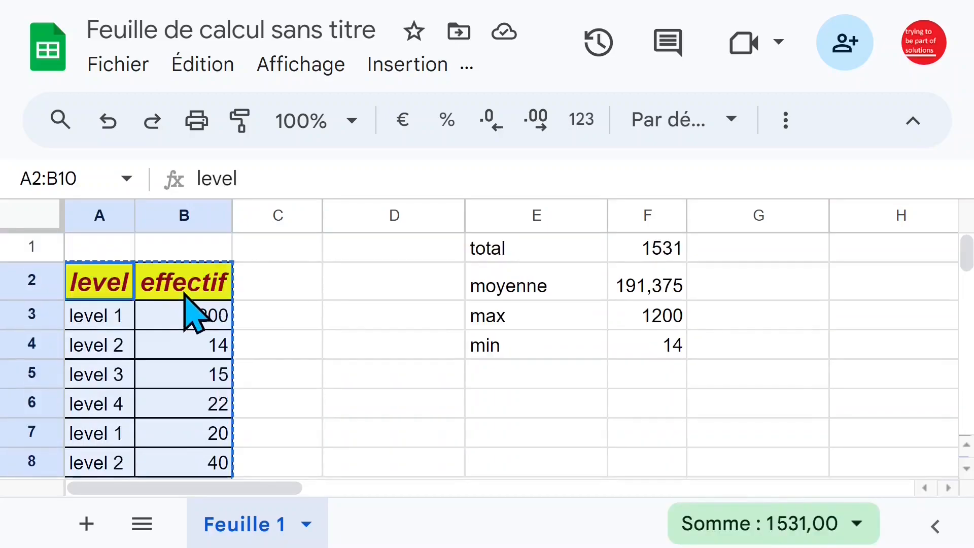
left_click(122, 255)
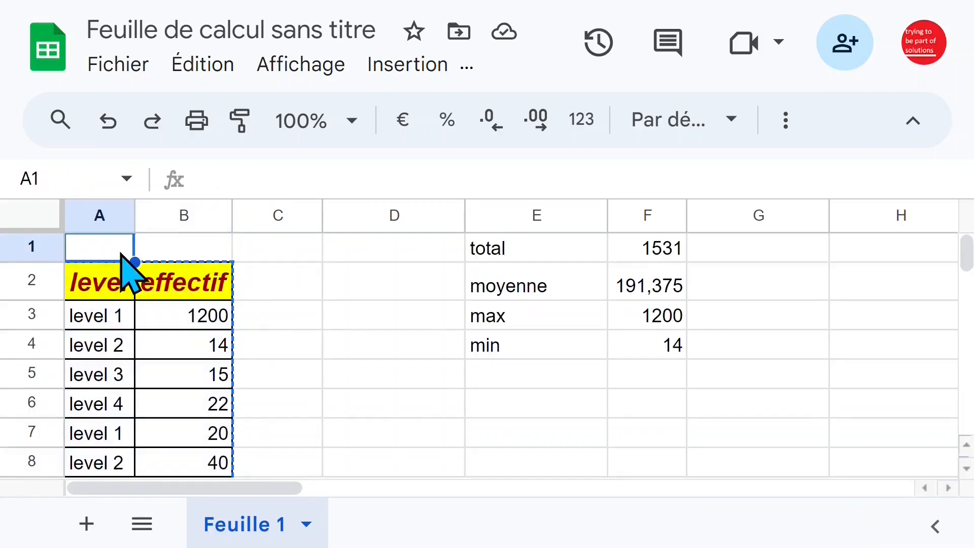
key("ctrl+v")
scroll(165, 335, "down", 3)
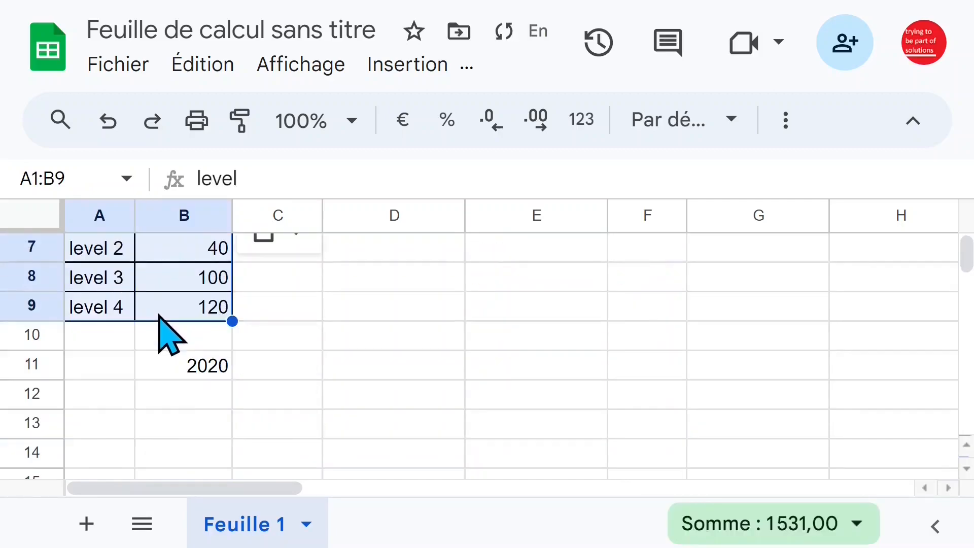
Move the value 2020 from B11 to B10, directly under the table's last effectif value
left_click(203, 365)
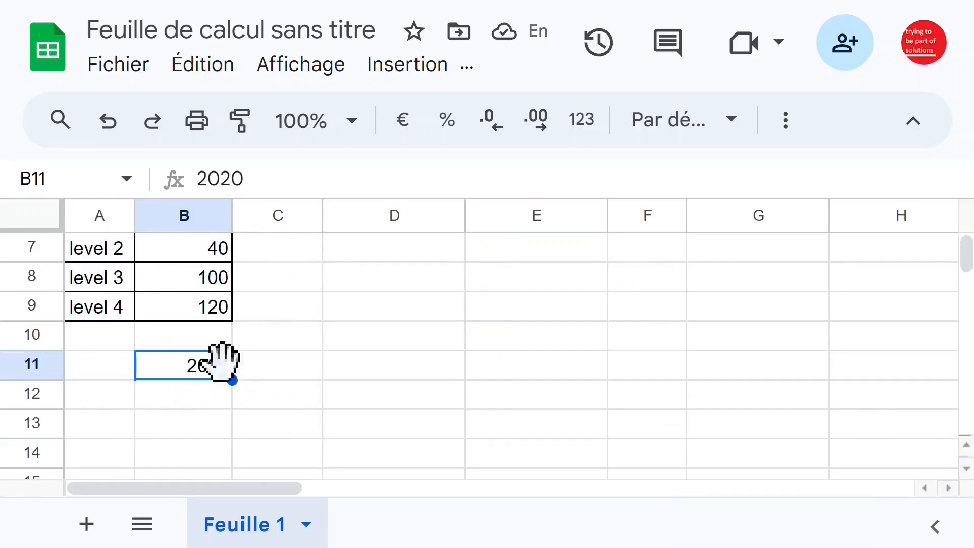
left_click_drag(224, 350, 213, 339)
left_click(306, 337)
left_click(309, 311)
scroll(300, 340, "up", 3)
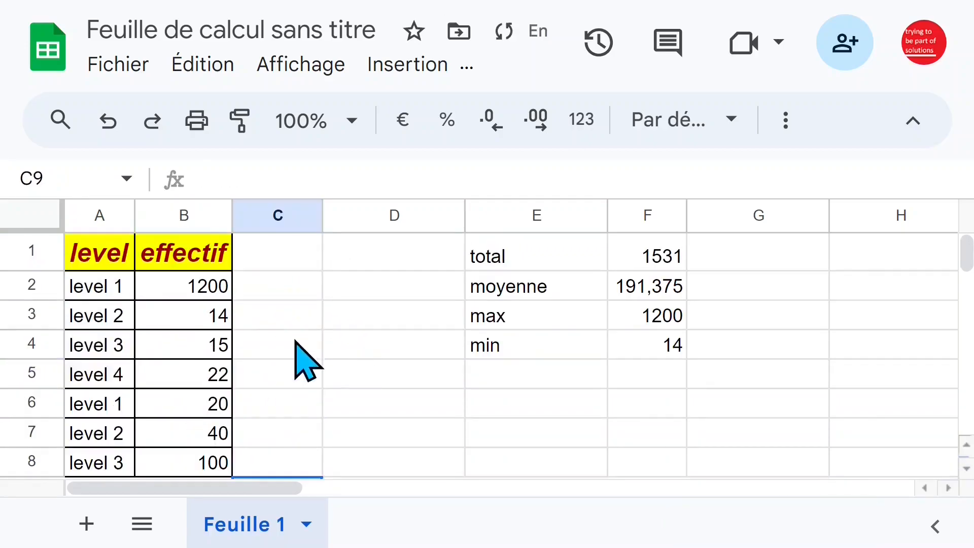
Review the value in B10, several effectif cells and the moyenne formula in F2
scroll(270, 370, "down", 3)
left_click(202, 339)
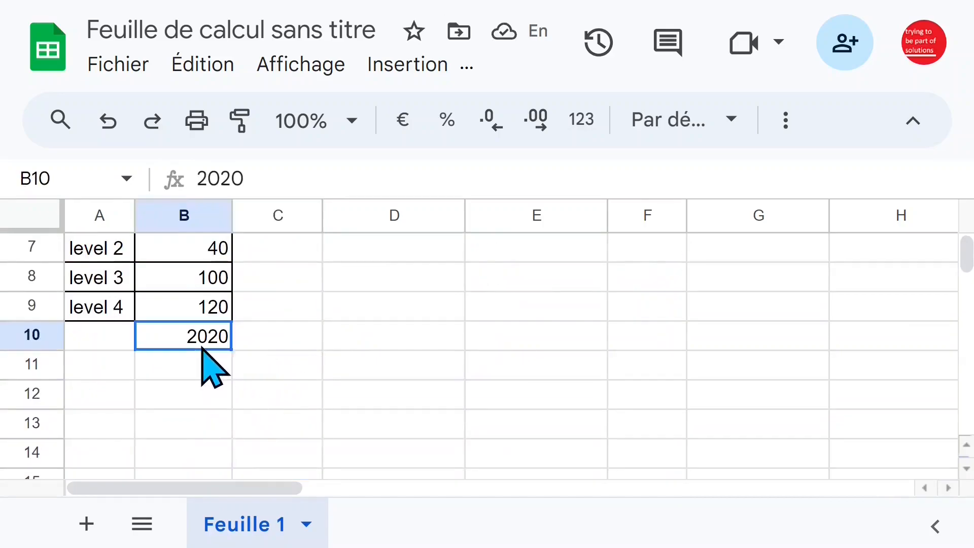
scroll(320, 361, "up", 3)
left_click(219, 323)
left_click(219, 375)
left_click(219, 403)
left_click(677, 285)
Change the max formula in F3 to =MAX(B2:B) so it covers all of column B from row 2 down
left_click(652, 319)
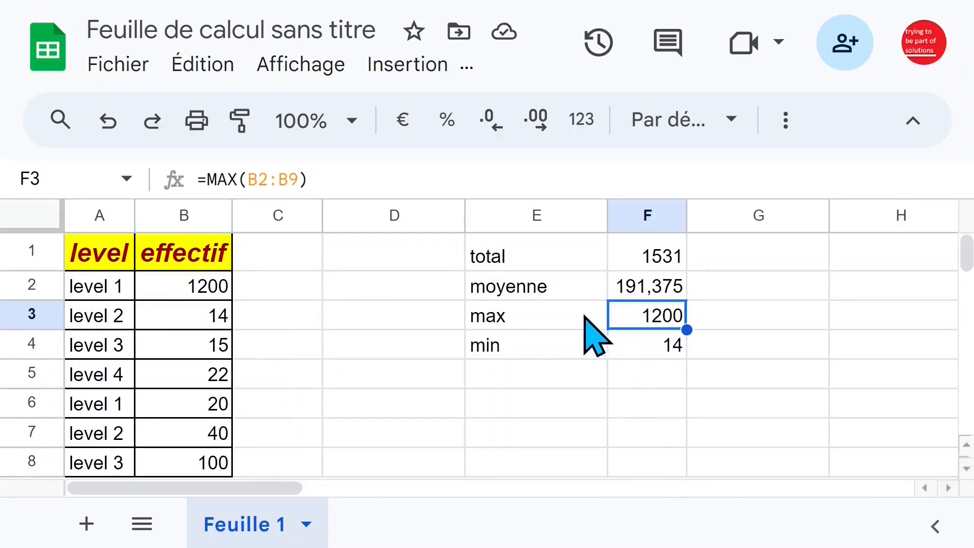
left_click(292, 178)
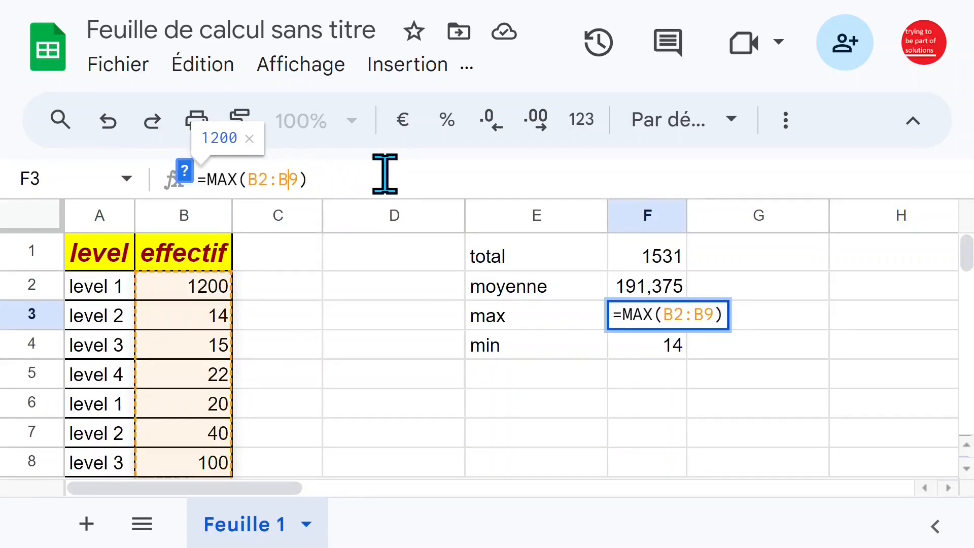
key("Delete")
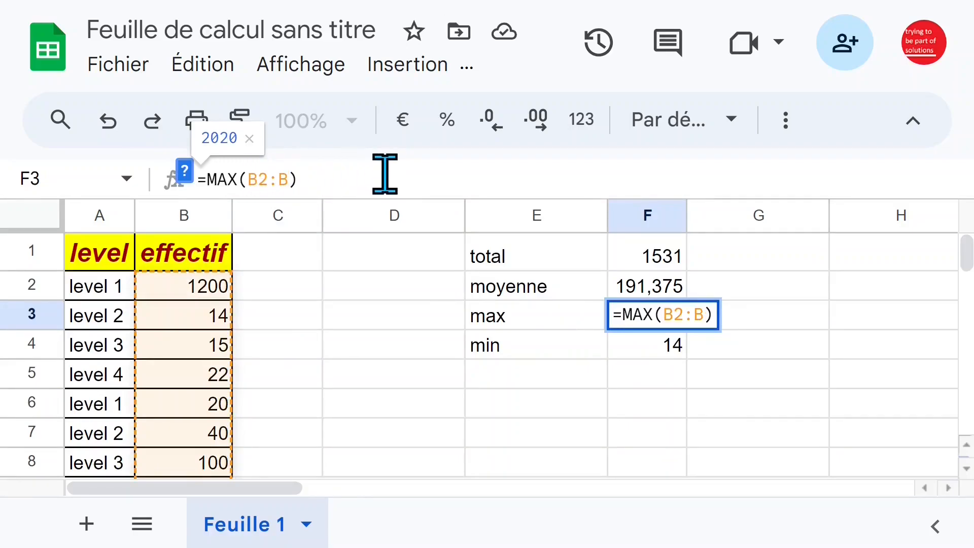
scroll(391, 290, "down", 7)
scroll(391, 294, "down", 8)
scroll(391, 295, "up", 15)
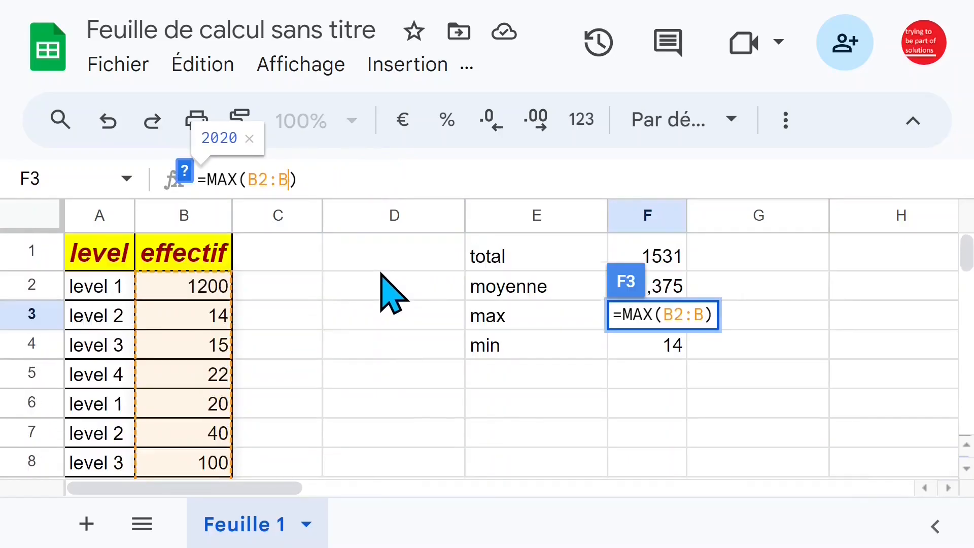
key("Return")
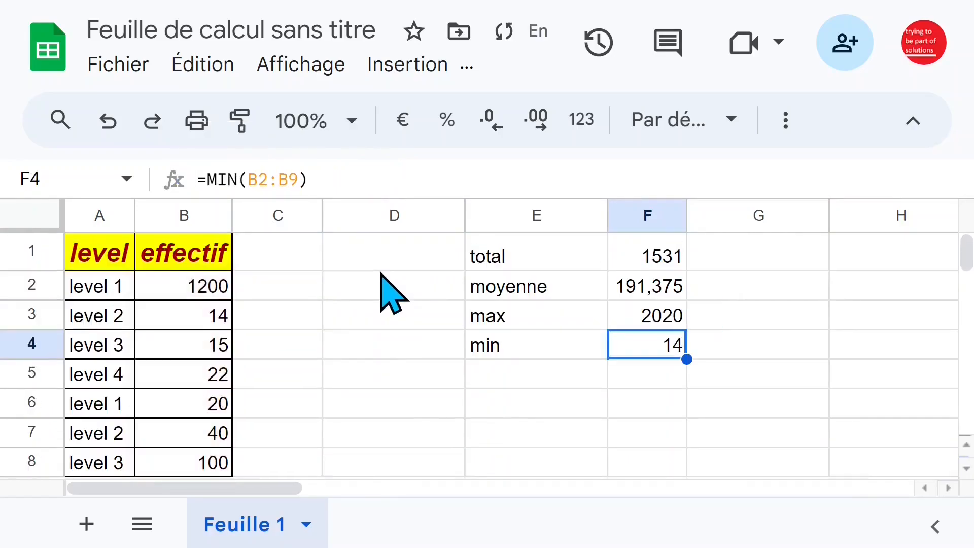
Change the total formula in F1 to =SOMME(B2:B) so it covers all of column B from row 2 down
left_click(656, 317)
left_click(654, 259)
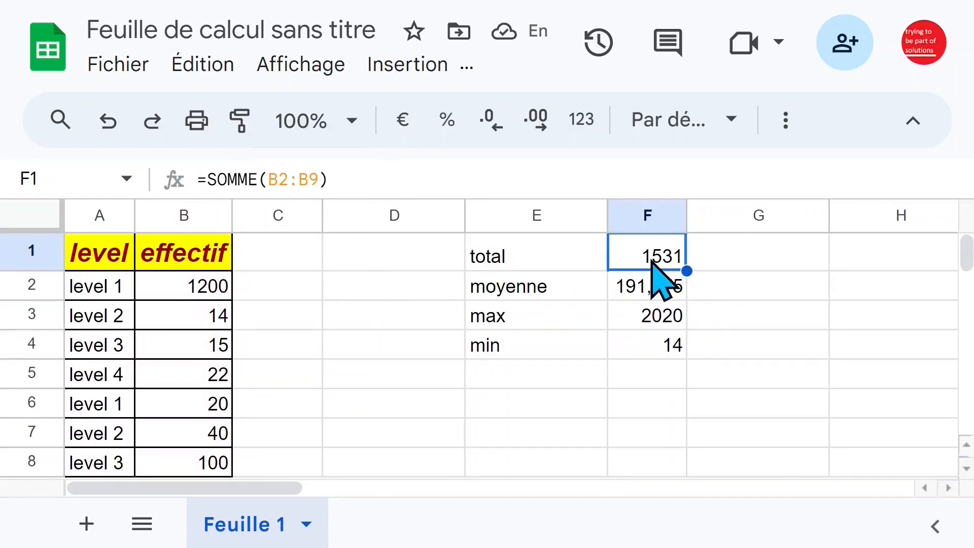
left_click(309, 175)
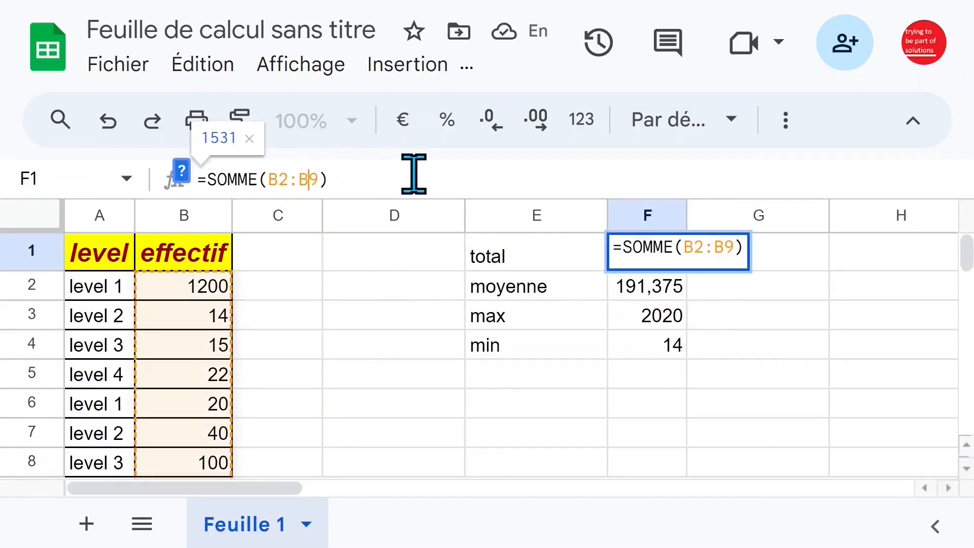
key("Delete")
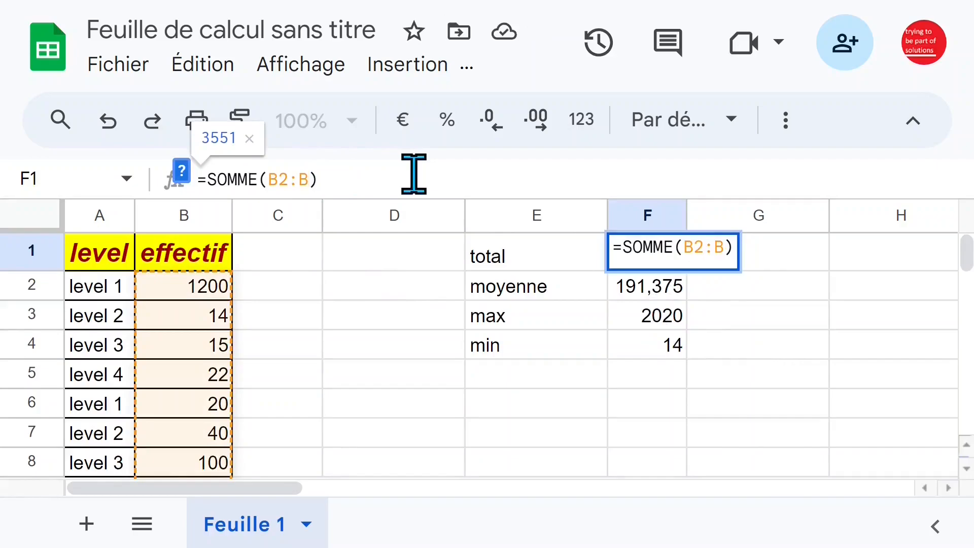
key("Return")
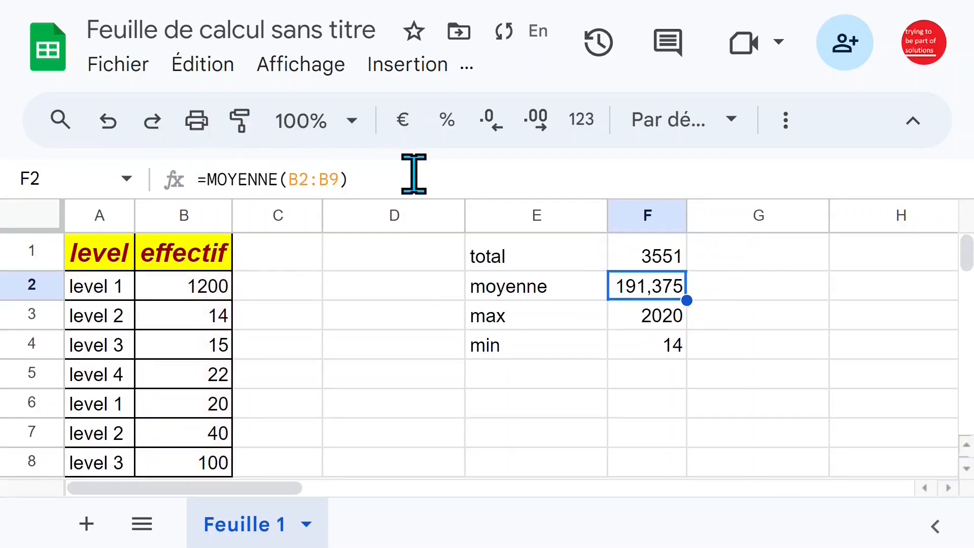
Change the moyenne formula in F2 to =MOYENNE(B2:B)
left_click(331, 179)
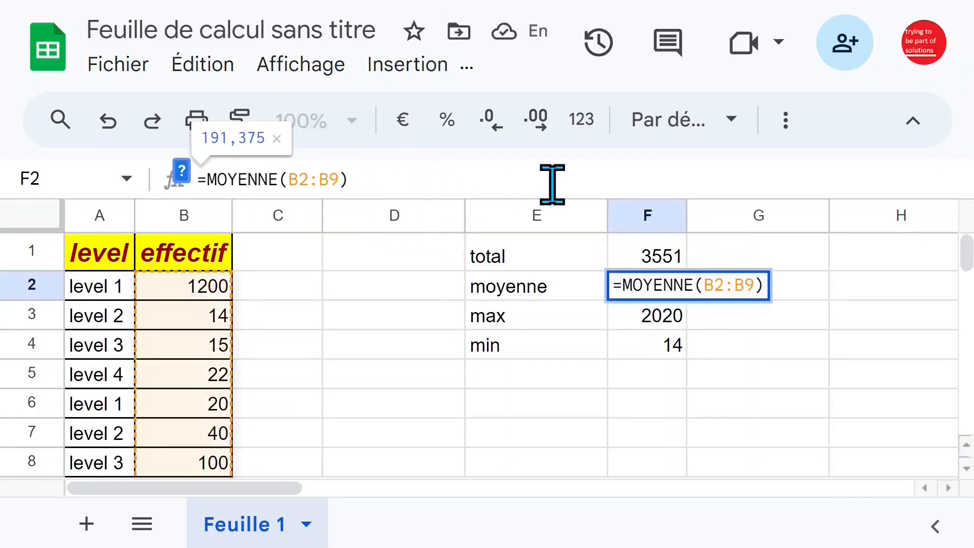
key("Delete")
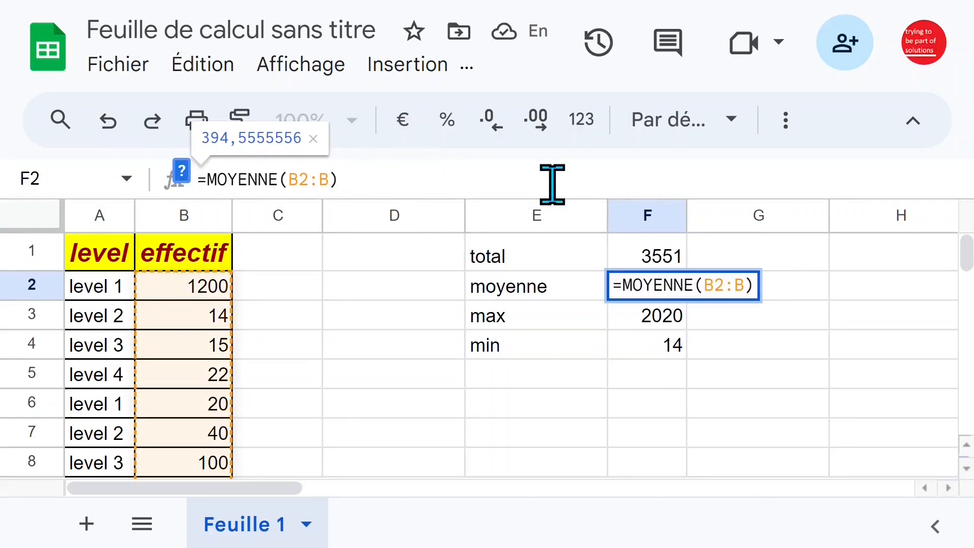
key("Return")
Change the min formula in F4 to =MIN(B2:B)
left_click(663, 343)
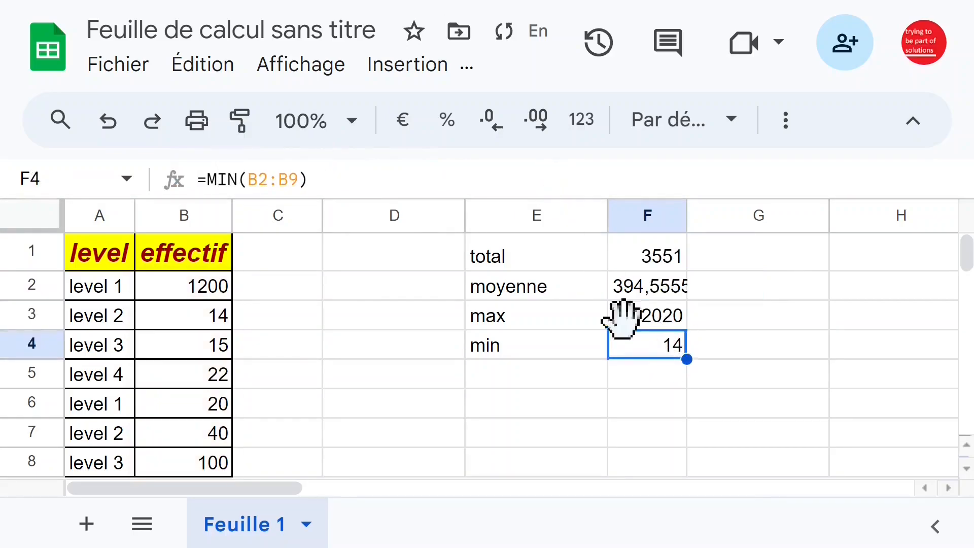
left_click(292, 179)
key("Return")
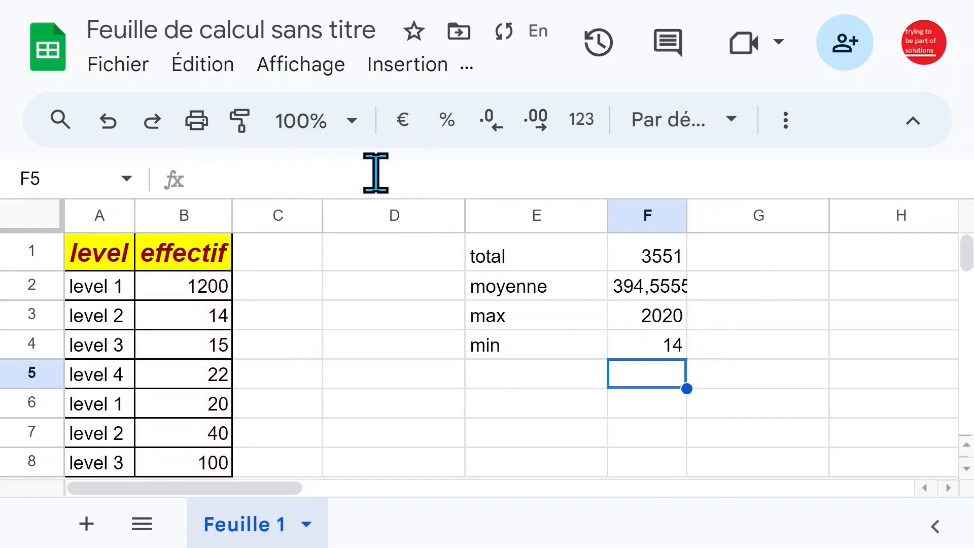
Set the effectif in B3 to 4 and widen column F so the full moyenne value fits
left_click(201, 291)
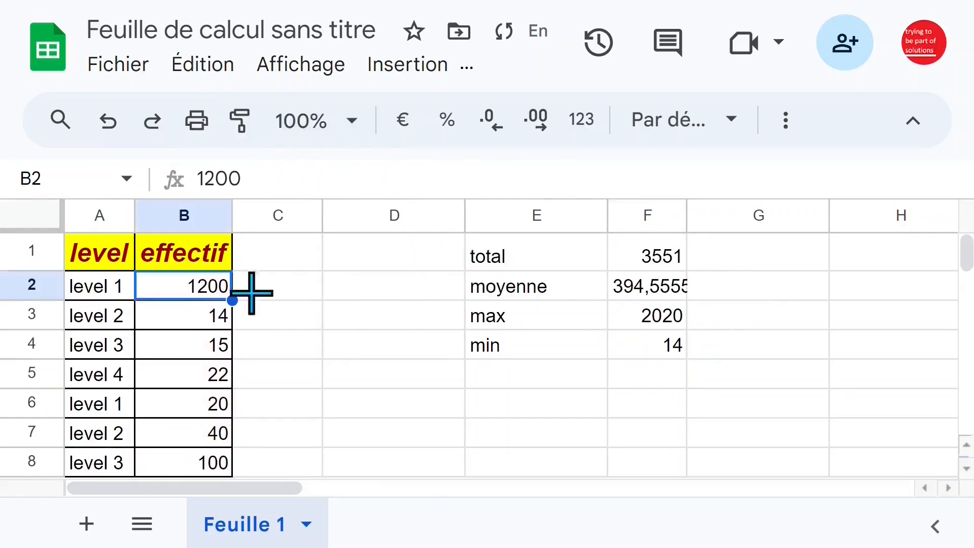
left_click(182, 313)
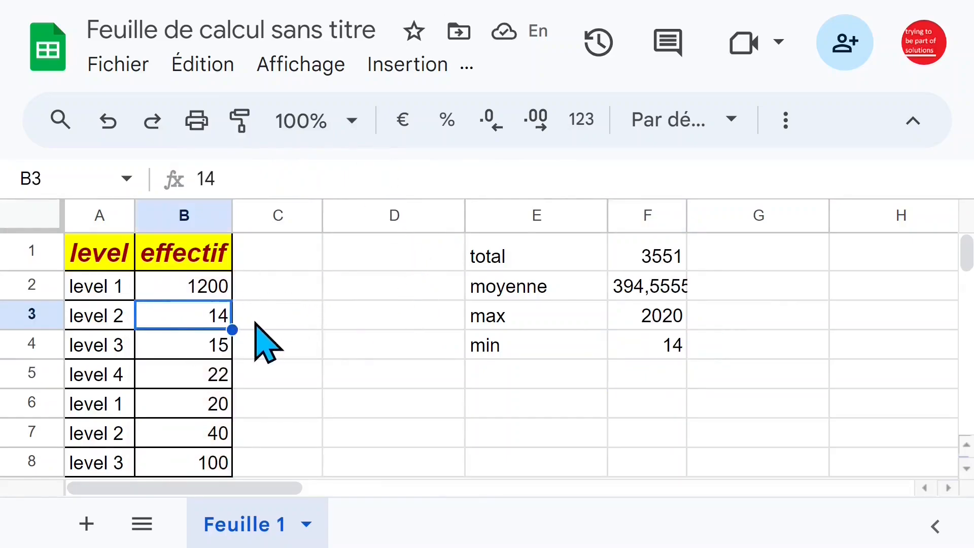
type("4")
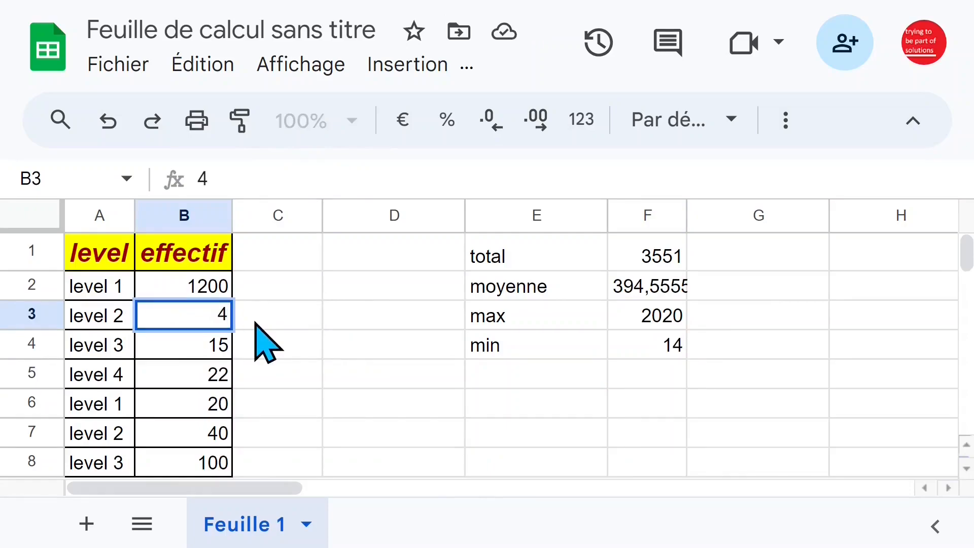
key("Return")
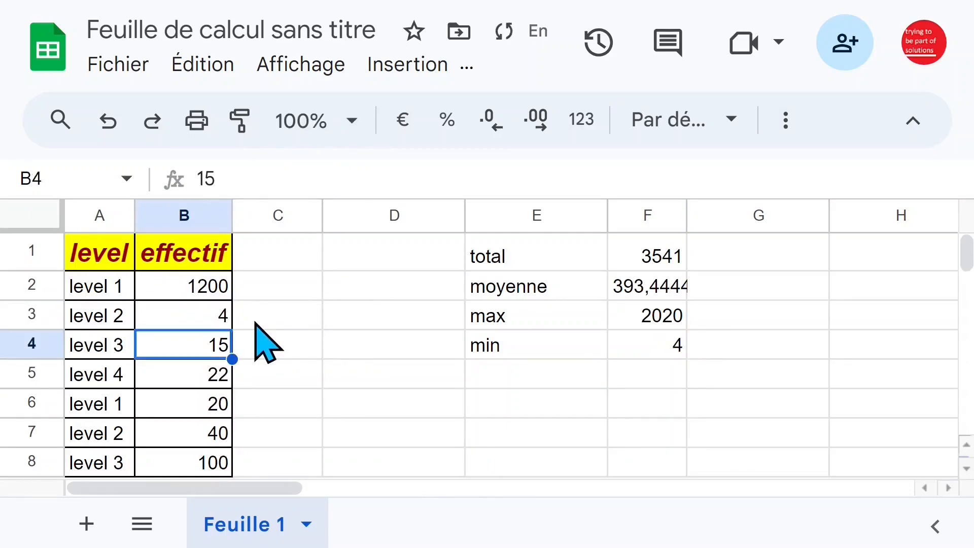
left_click(634, 349)
left_click_drag(687, 215, 729, 217)
Add the value 1 in B11 below the effectif data and check the min result in F4
scroll(353, 345, "down", 3)
scroll(354, 345, "up", 2)
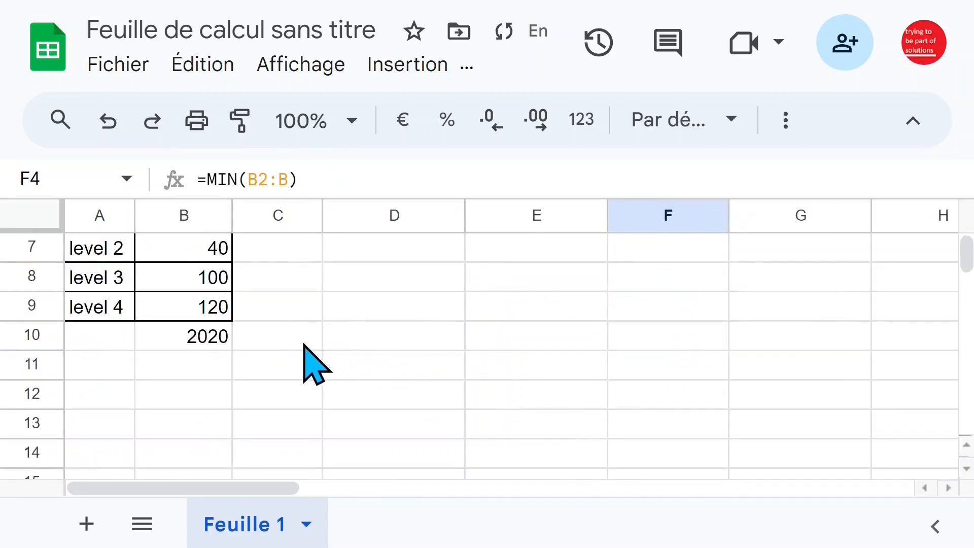
left_click(203, 373)
type("1")
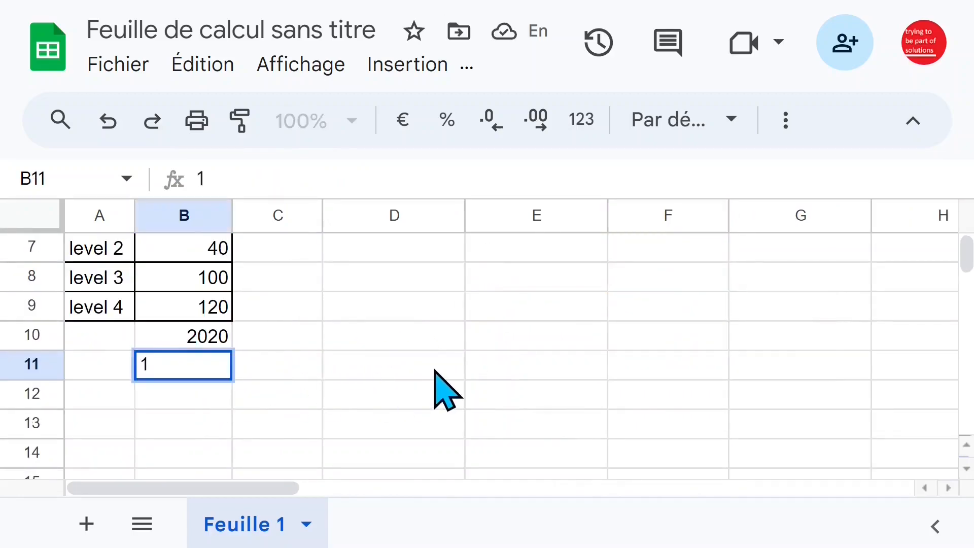
key("Return")
scroll(435, 371, "up", 2)
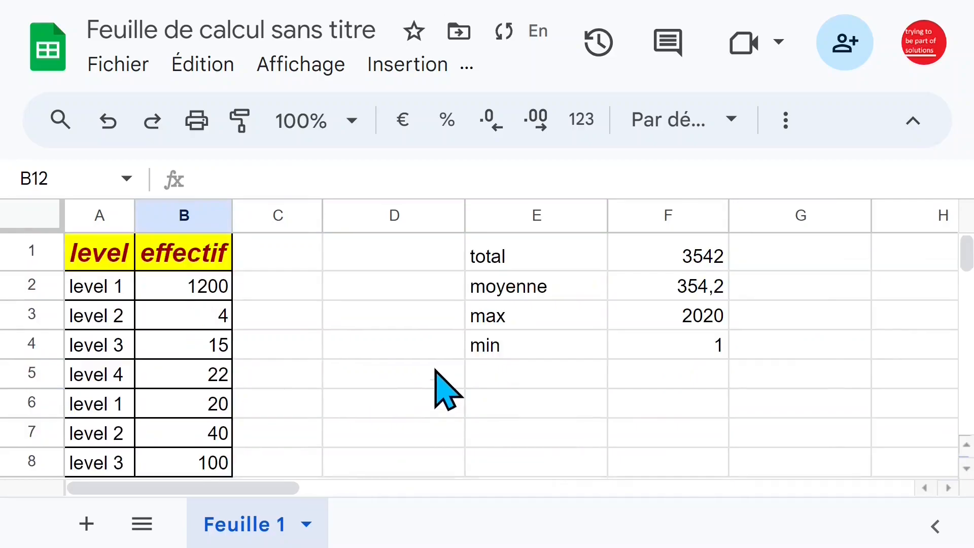
left_click(639, 349)
Add the value 10000 in B12 below the effectif data and check the max result in F3
scroll(533, 370, "down", 3)
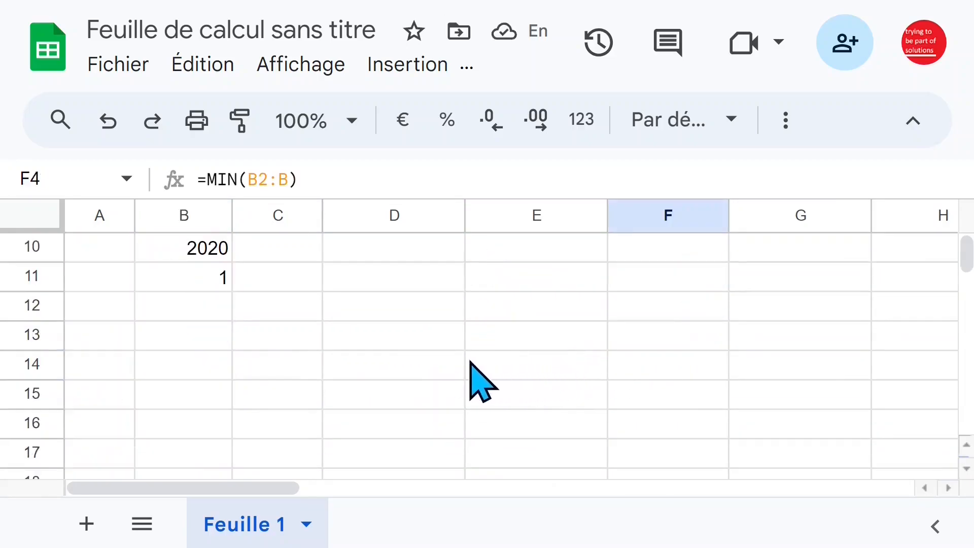
left_click(205, 309)
type("10000")
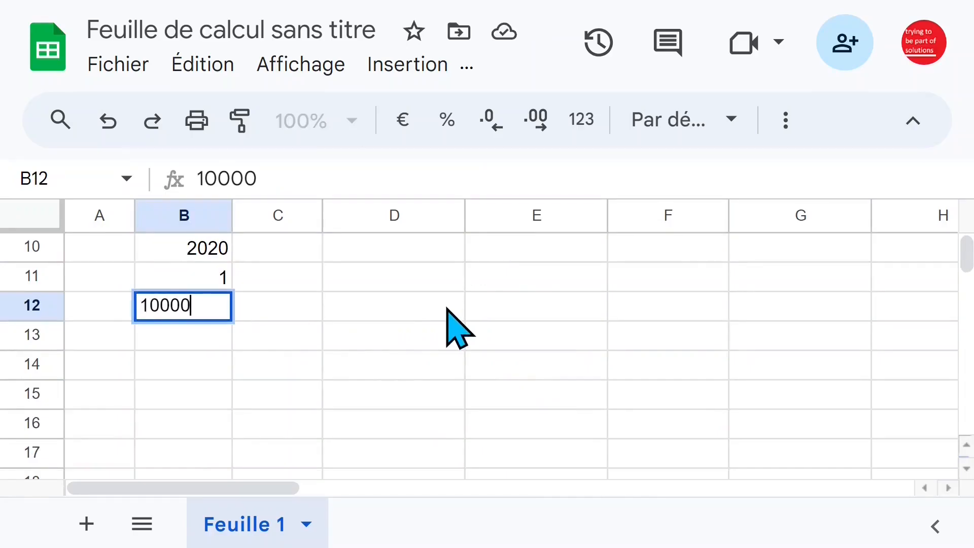
key("Return")
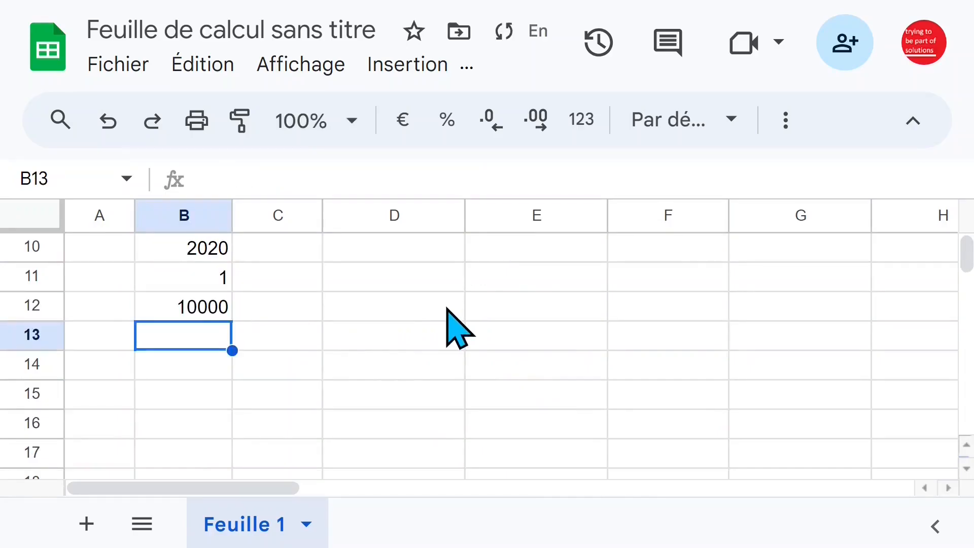
scroll(441, 330, "up", 3)
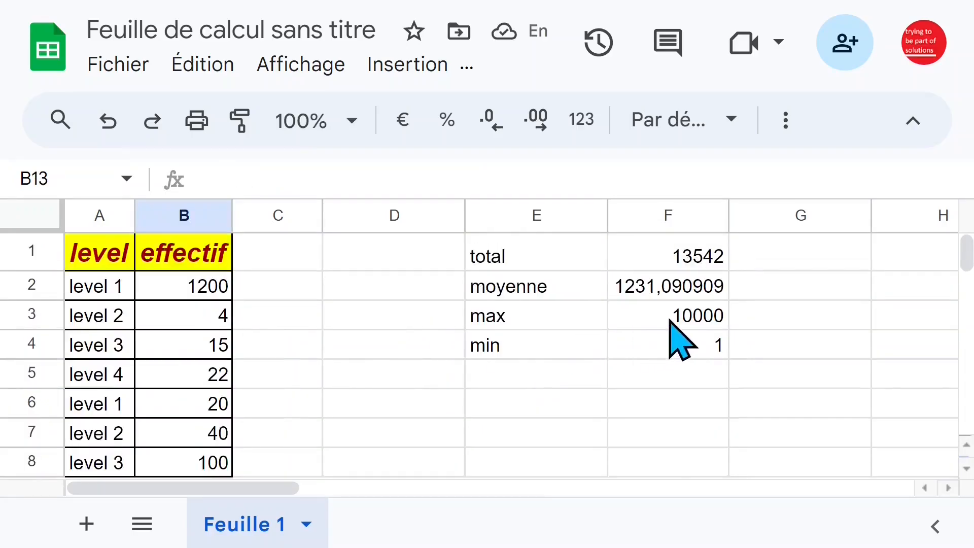
left_click(686, 317)
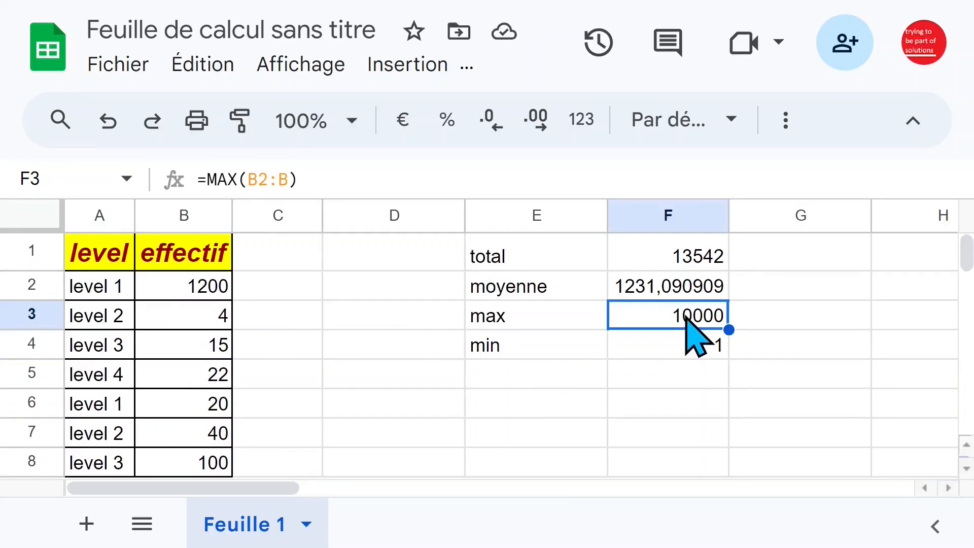
Examine the open-ended range B2:B in the total formula in F1 and compare it with the data in column B
left_click(629, 261)
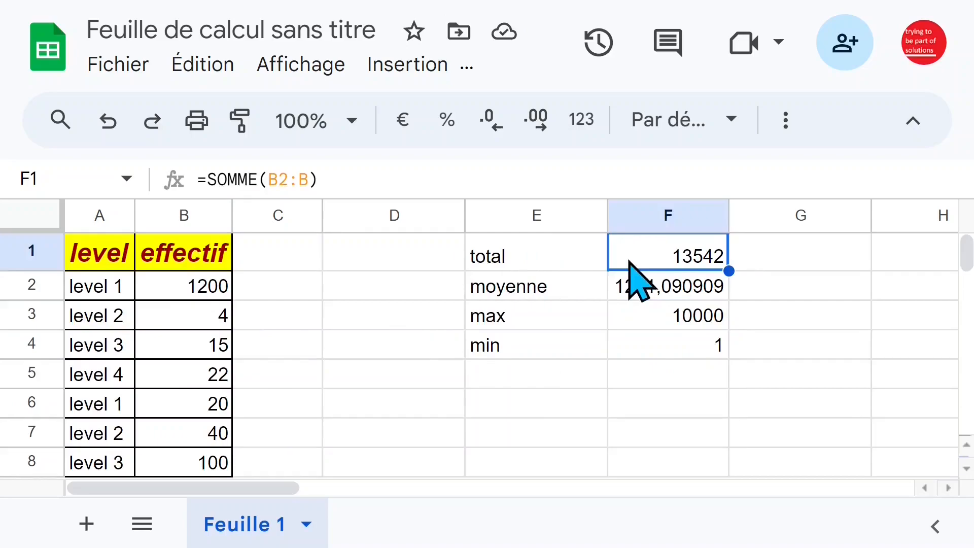
left_click(312, 179)
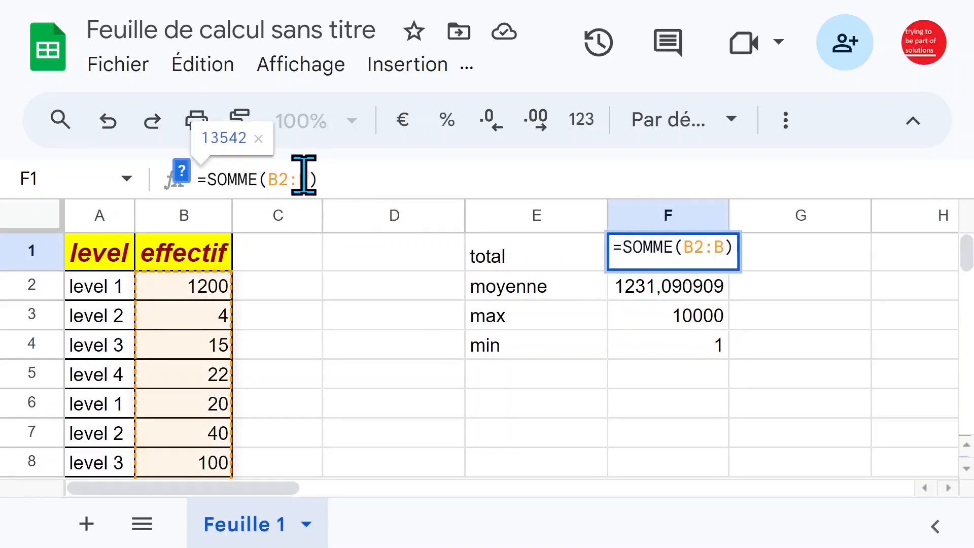
left_click_drag(307, 175, 262, 175)
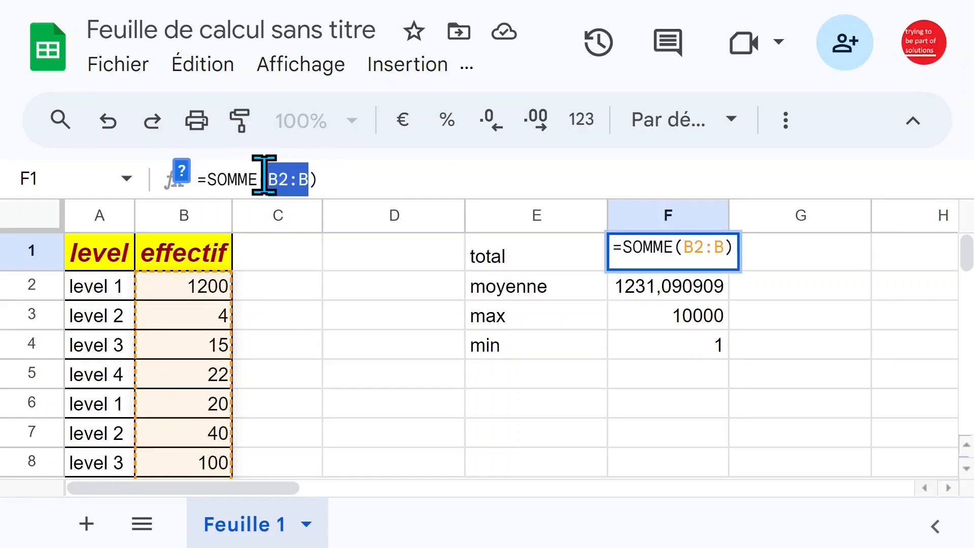
key("Escape")
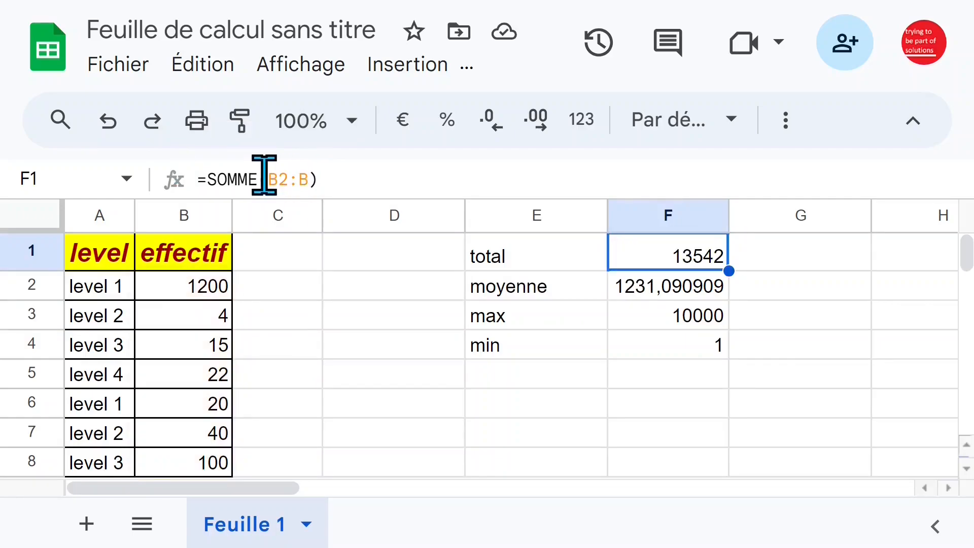
left_click(172, 213)
left_click(207, 298)
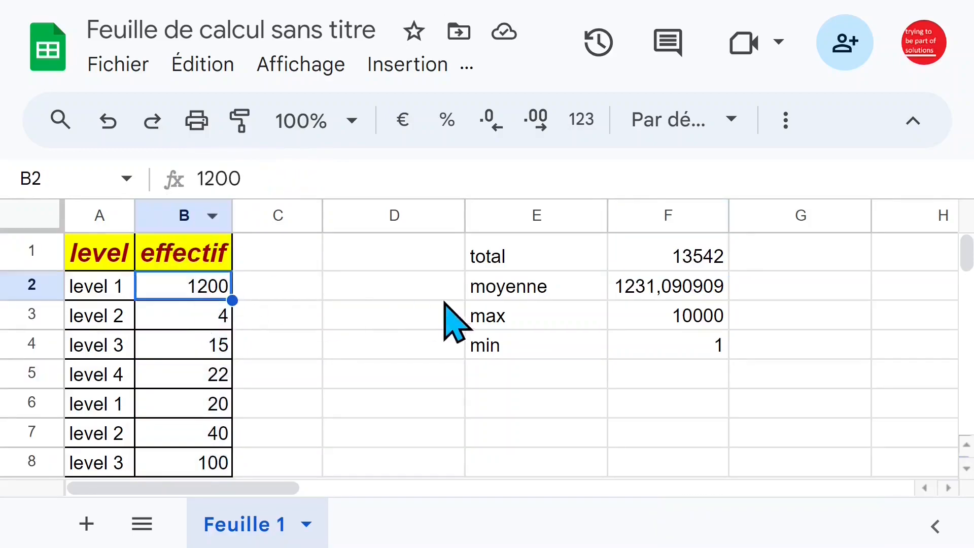
left_click(431, 297)
scroll(477, 311, "down", 5)
scroll(492, 328, "up", 4)
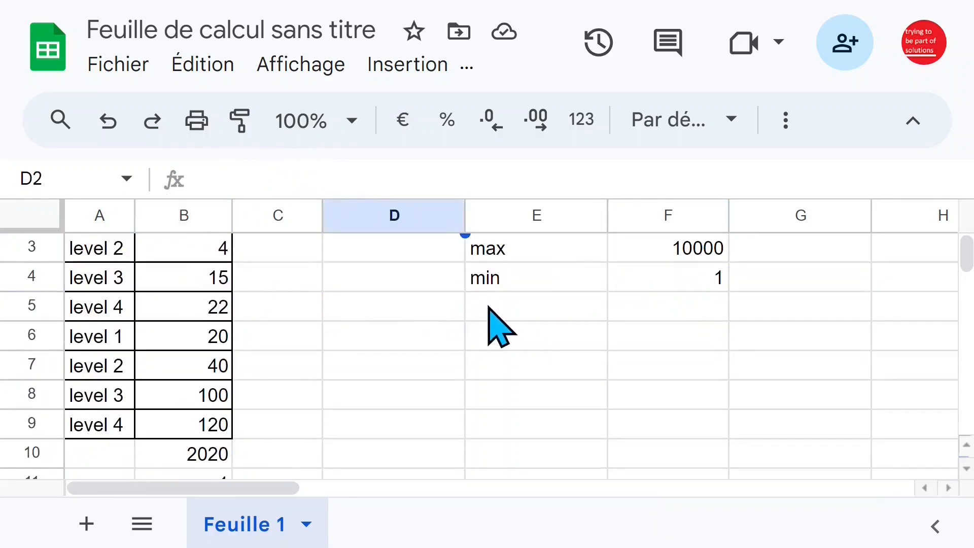
scroll(261, 339, "up", 1)
Count the non-empty level cells by entering =NBVAL(A2:A9) in D1
left_click_drag(107, 294, 120, 463)
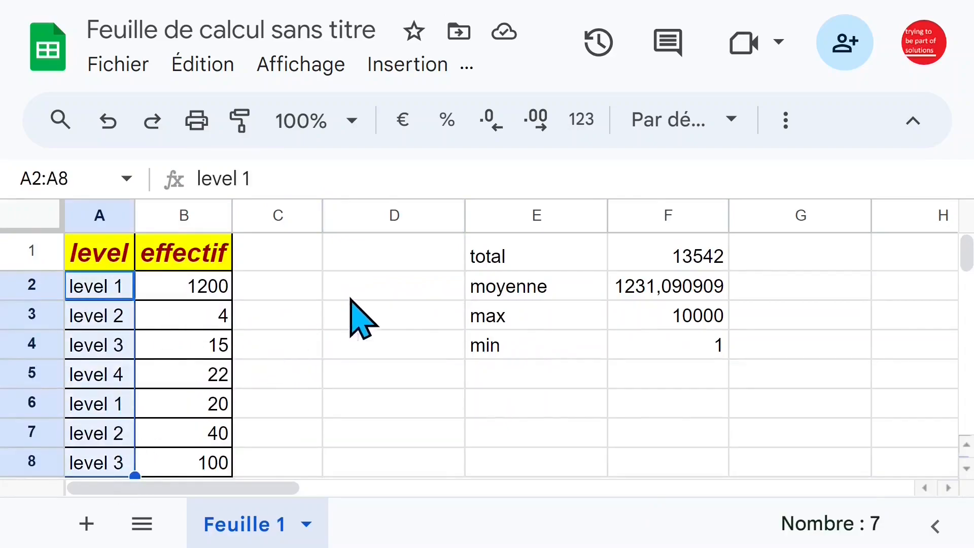
left_click(370, 269)
type("=nbva")
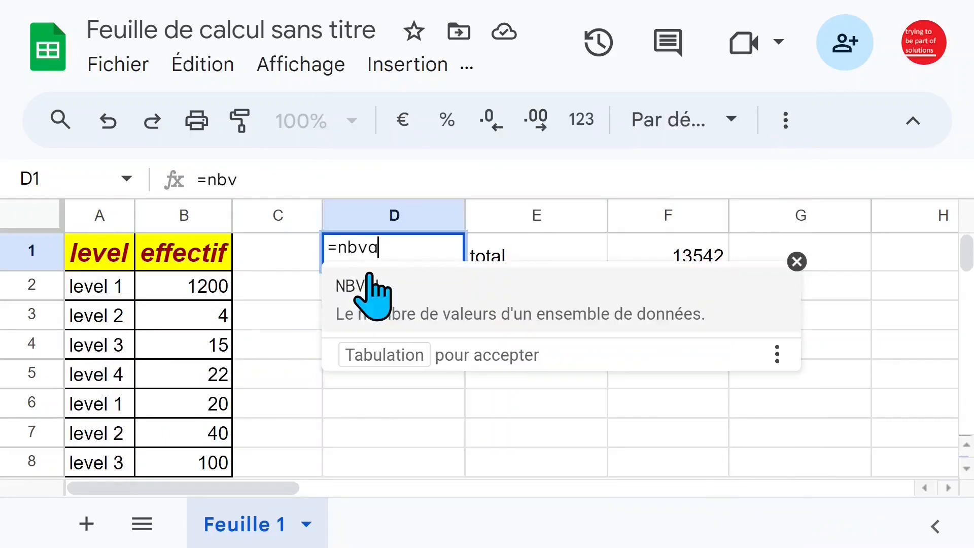
left_click(373, 288)
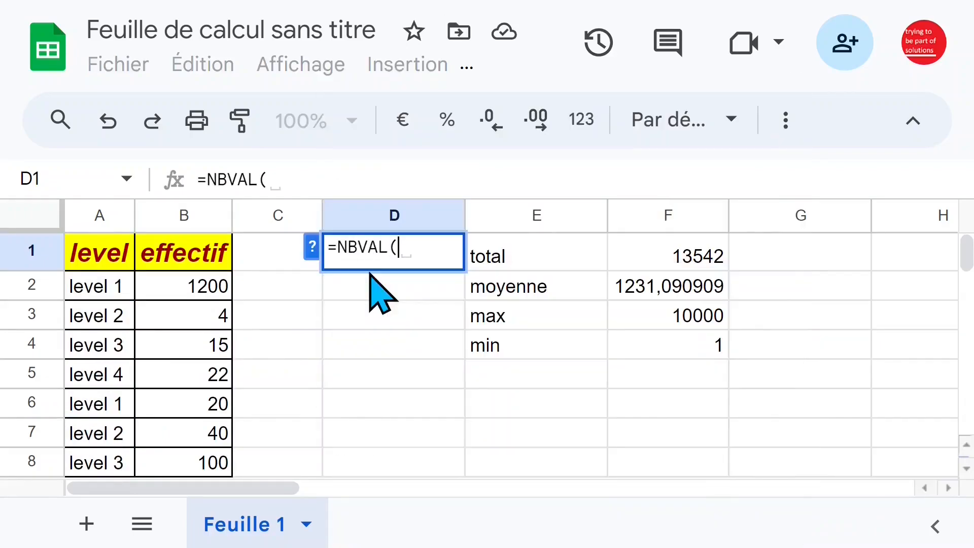
left_click_drag(93, 287, 118, 350)
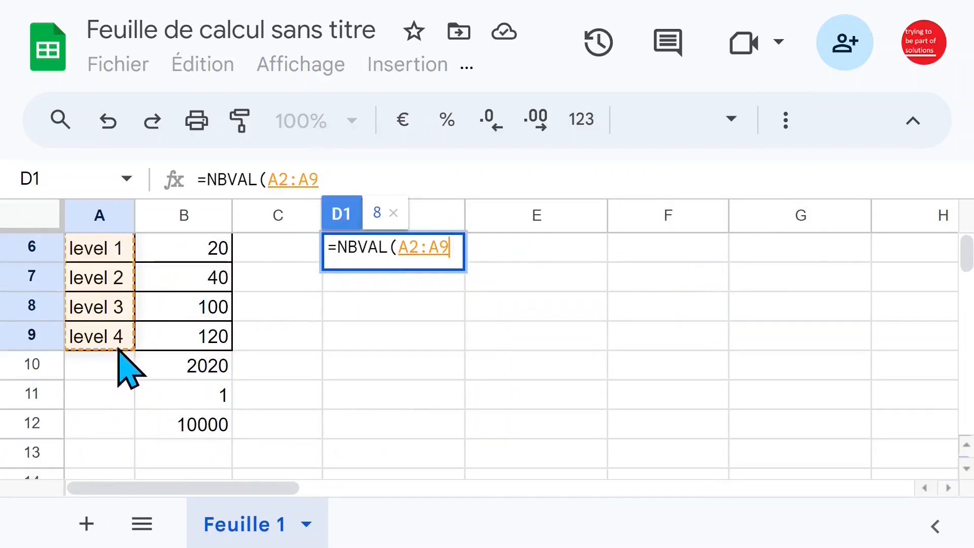
key("Return")
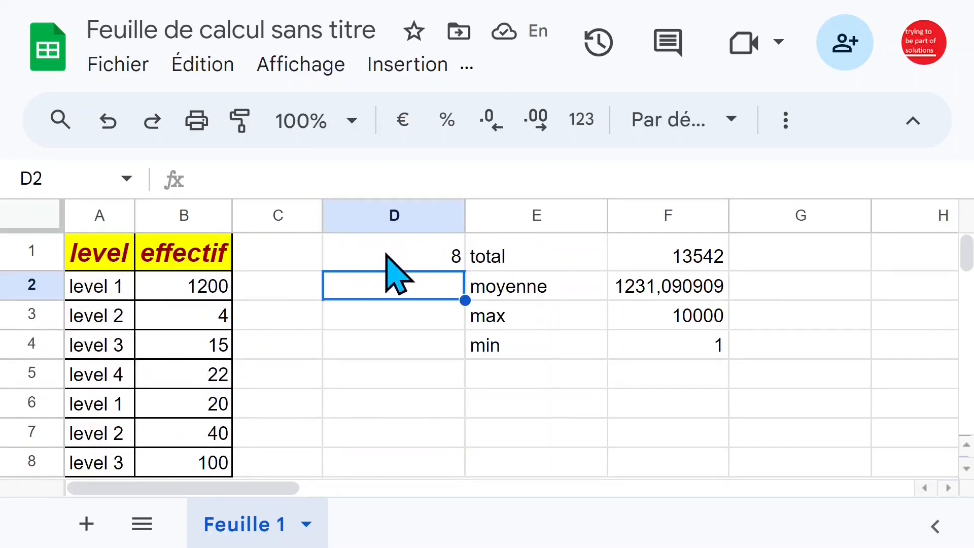
Compare the NBVAL count in D1 with the level entries in column A, looking for repeated levels
left_click(388, 255)
left_click(131, 297)
left_click(129, 340)
left_click(120, 378)
left_click(116, 404)
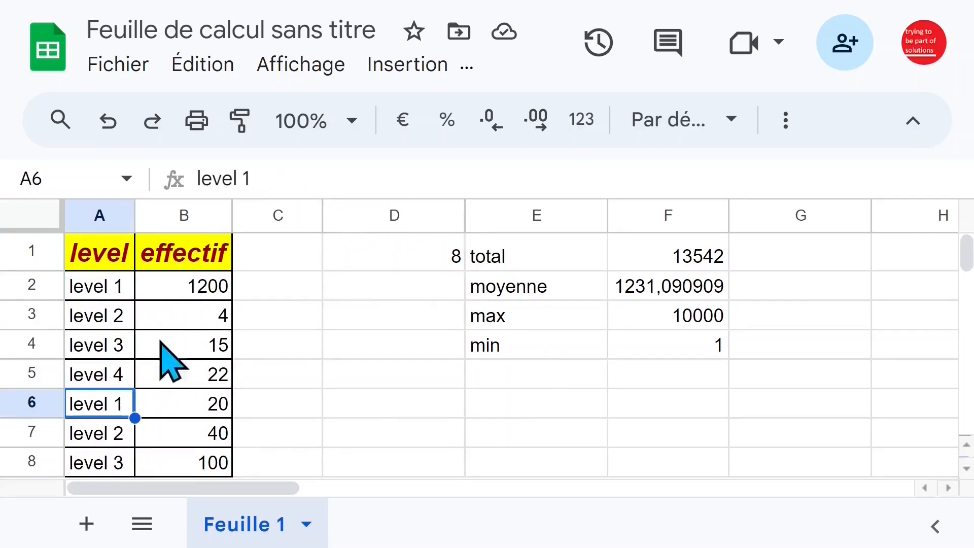
left_click(117, 288)
left_click_drag(116, 290, 116, 385)
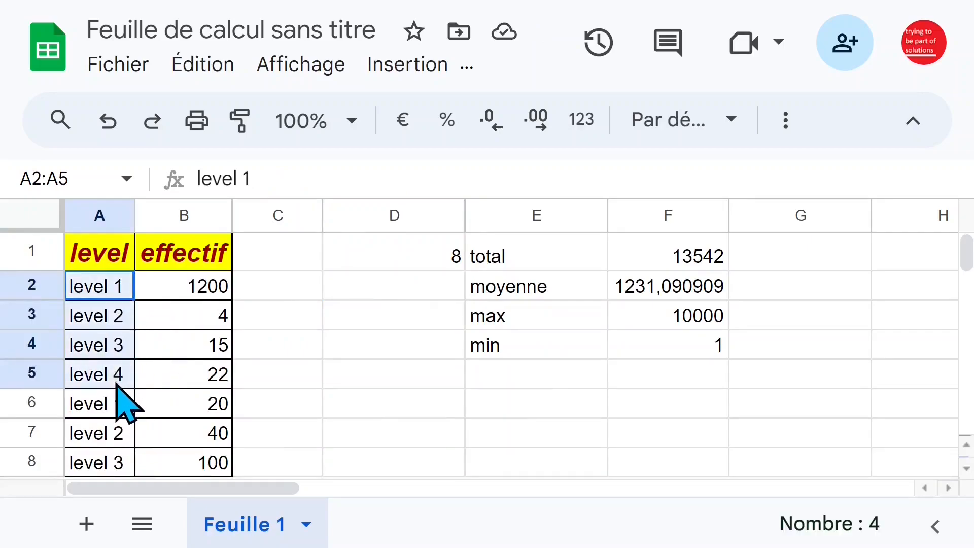
left_click(112, 406)
left_click(125, 283)
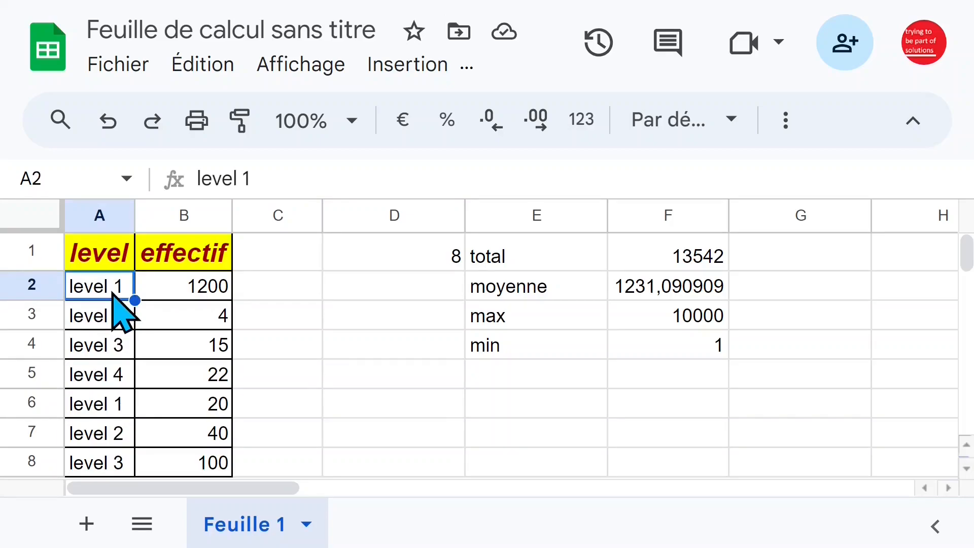
left_click_drag(113, 300, 102, 478)
scroll(114, 341, "down", 1)
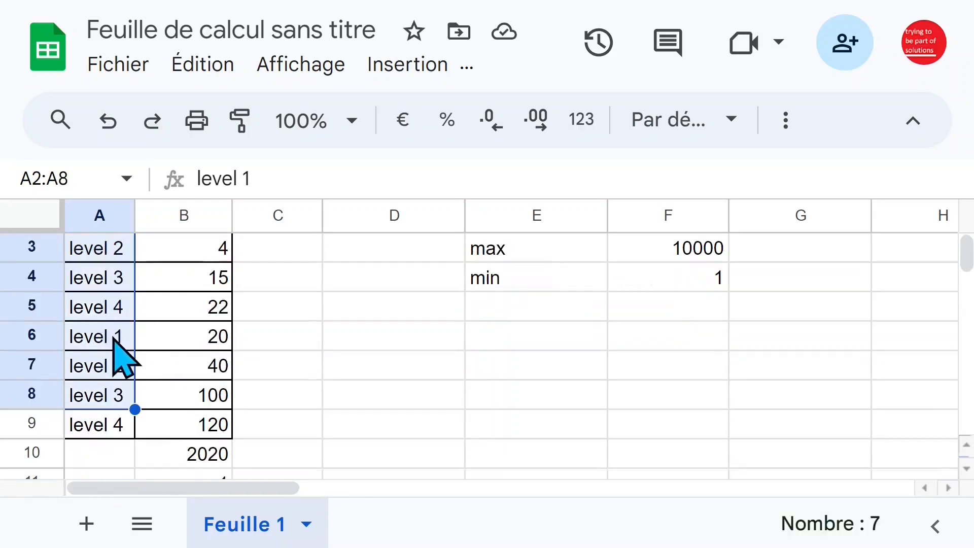
Insert two empty columns to the left of the level column
scroll(147, 345, "up", 1)
left_click(103, 258)
left_click_drag(103, 257, 110, 288)
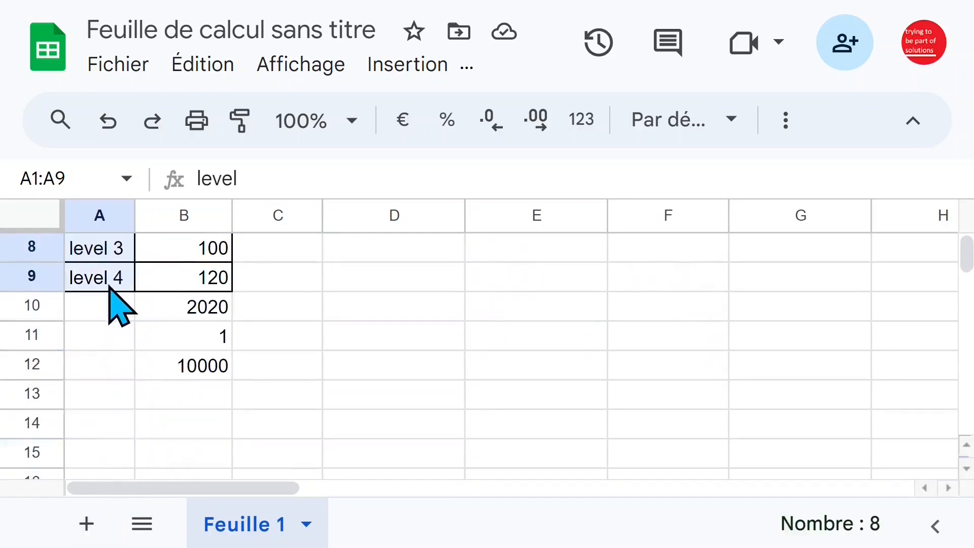
left_click(297, 284)
scroll(363, 321, "up", 3)
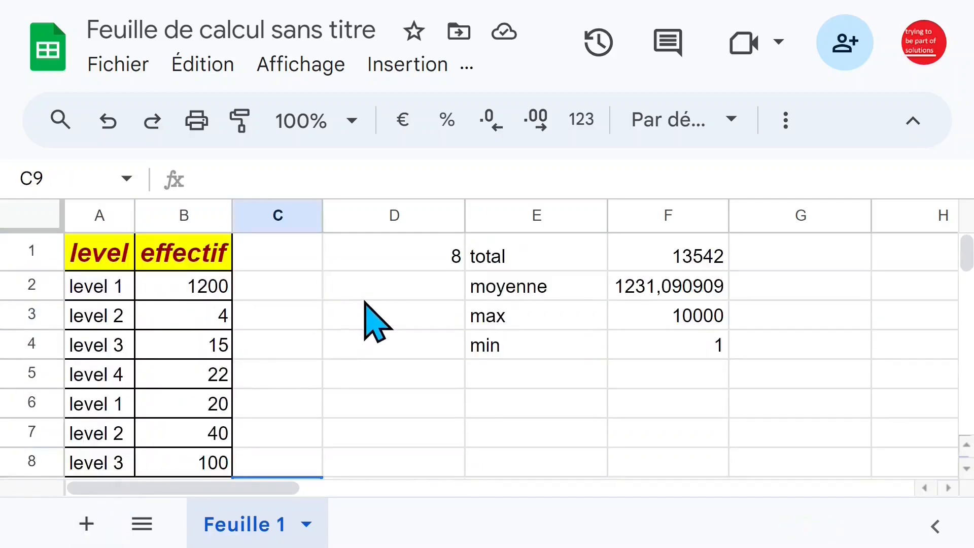
left_click(97, 216)
right_click(94, 217)
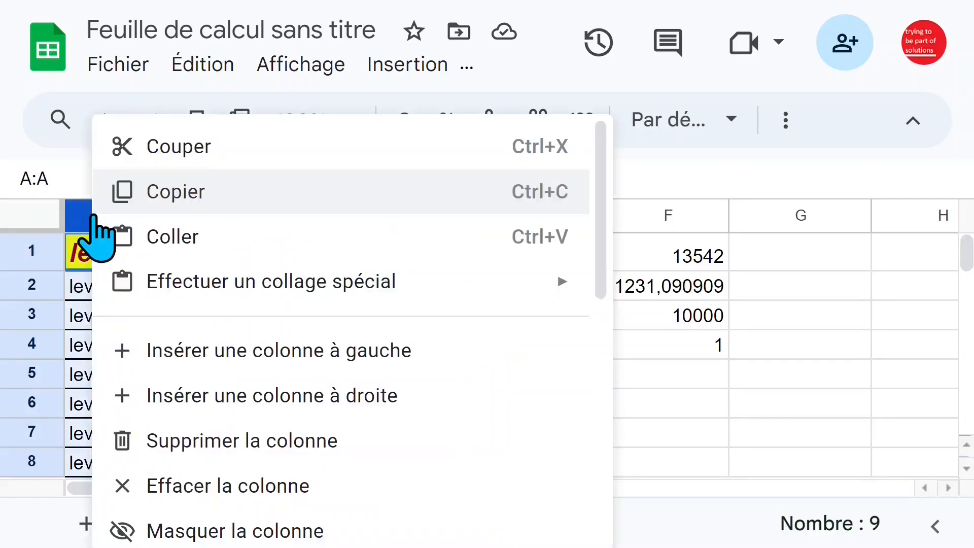
left_click(194, 350)
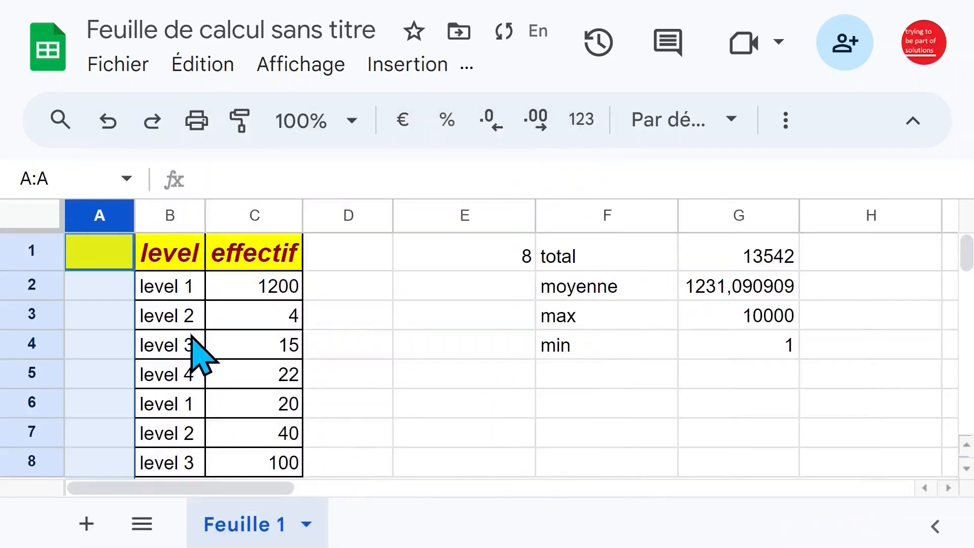
right_click(104, 216)
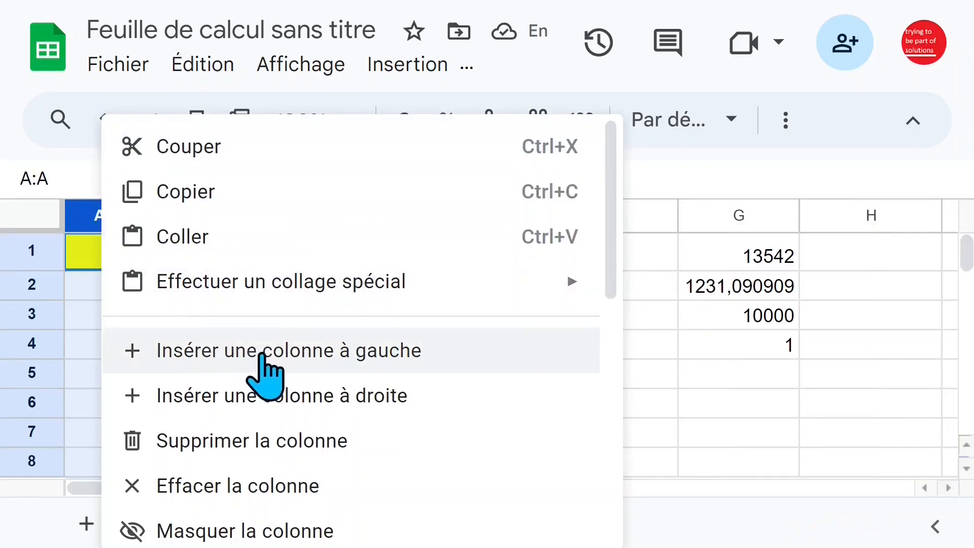
left_click(272, 358)
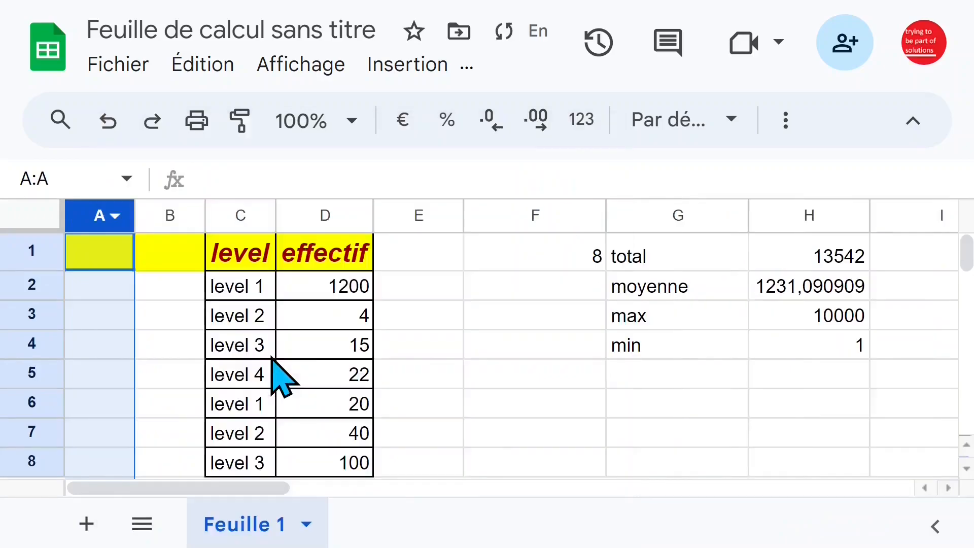
Copy the level column, including its header, from C1:C9 and paste it at A1
left_click(241, 280)
left_click_drag(239, 260, 243, 472)
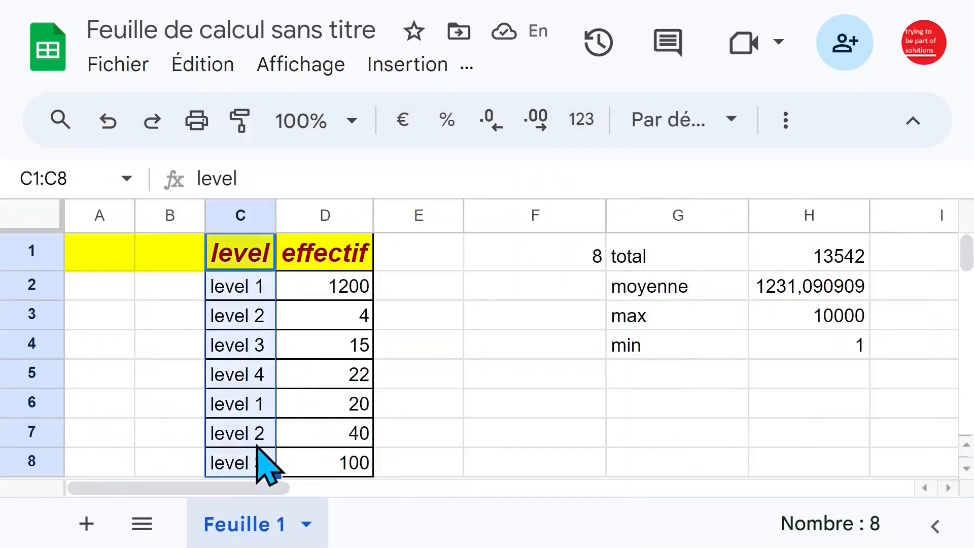
scroll(274, 451, "down", 2)
left_click_drag(262, 435, 261, 257)
key("ctrl+c")
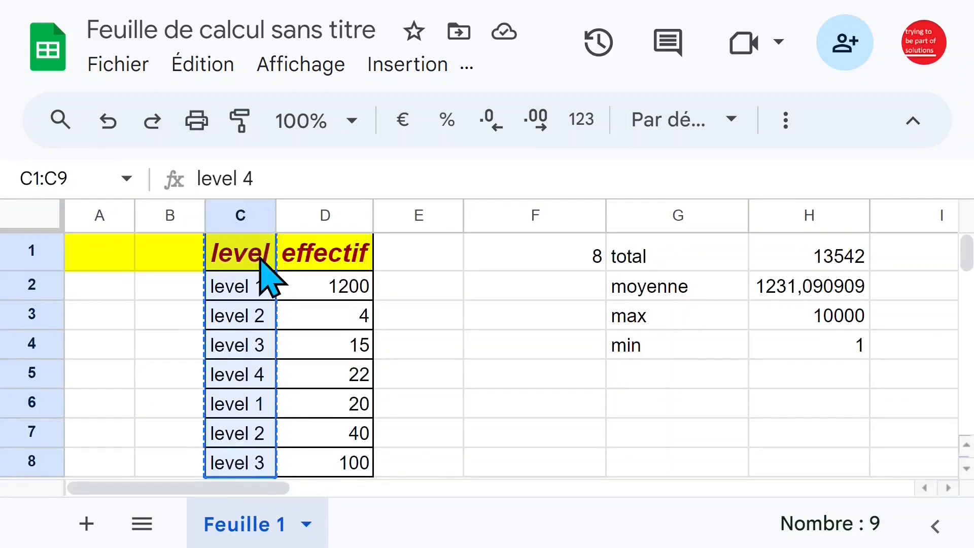
left_click(110, 261)
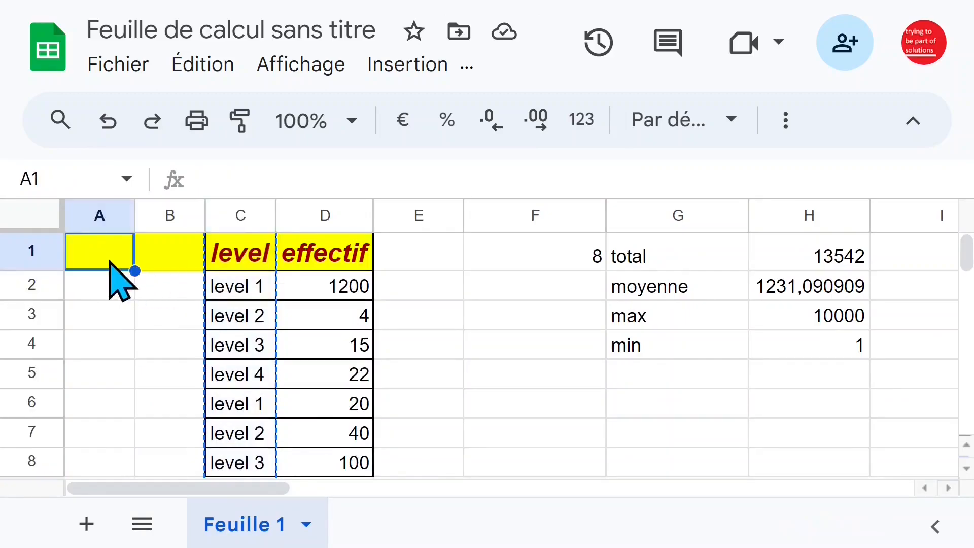
key("ctrl+v")
left_click_drag(110, 261, 112, 469)
scroll(152, 429, "down", 1)
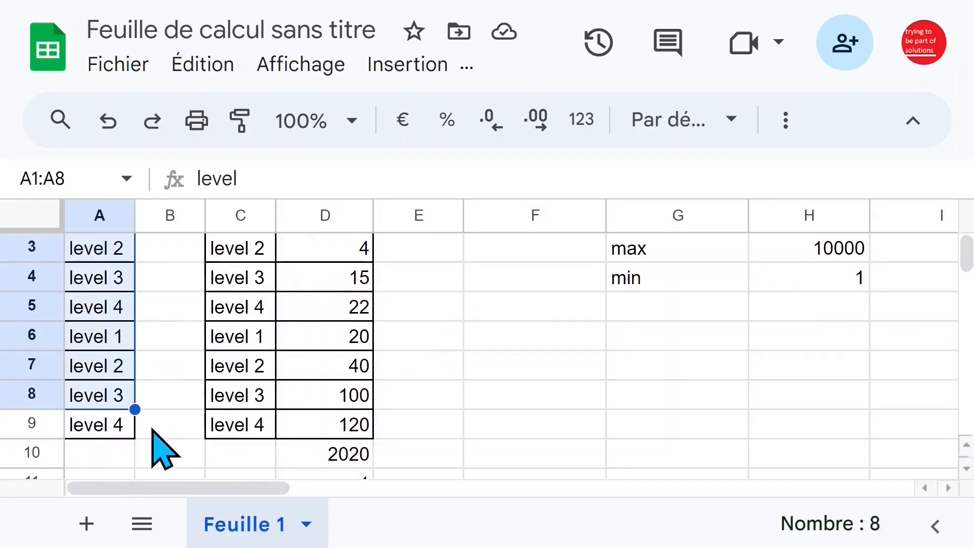
List the distinct levels by inserting the UNIQUE function with range A1:A9 in F2, and check the resulting list
left_click(914, 120)
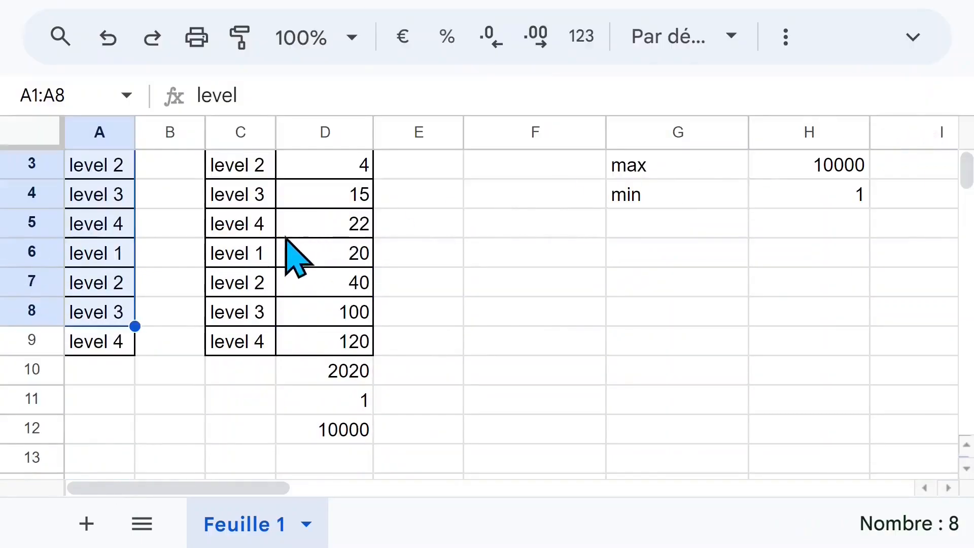
left_click(408, 64)
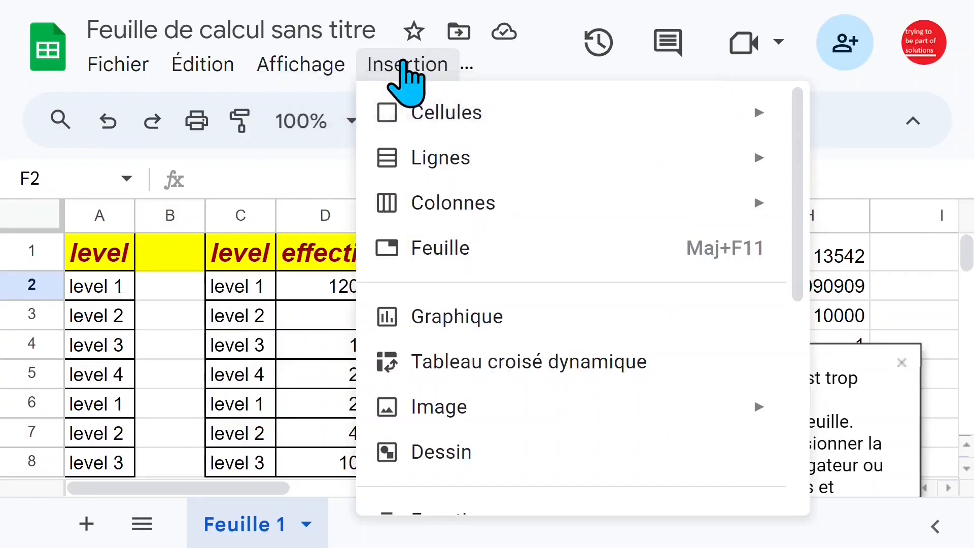
scroll(537, 374, "down", 3)
mouse_move(536, 374)
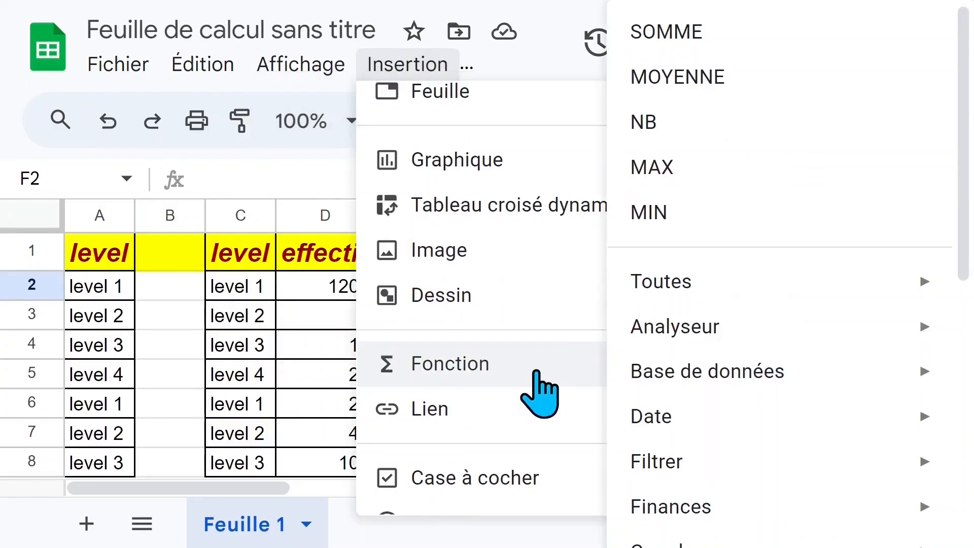
mouse_move(682, 462)
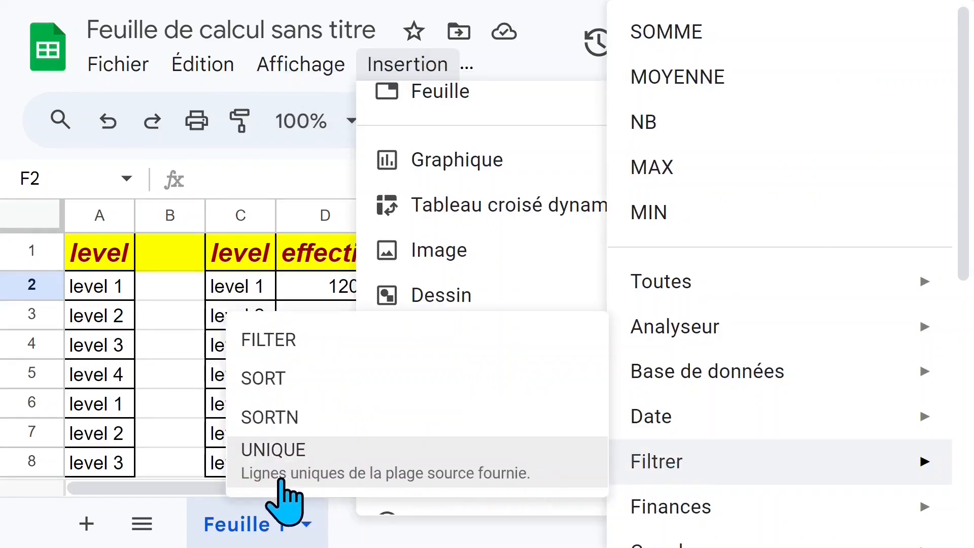
left_click(276, 481)
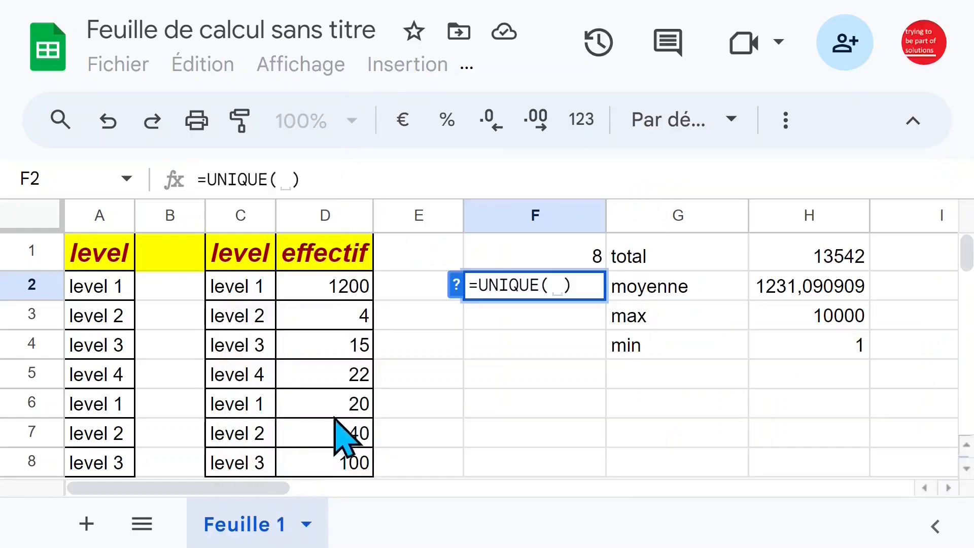
left_click(103, 265)
left_click_drag(112, 284, 117, 456)
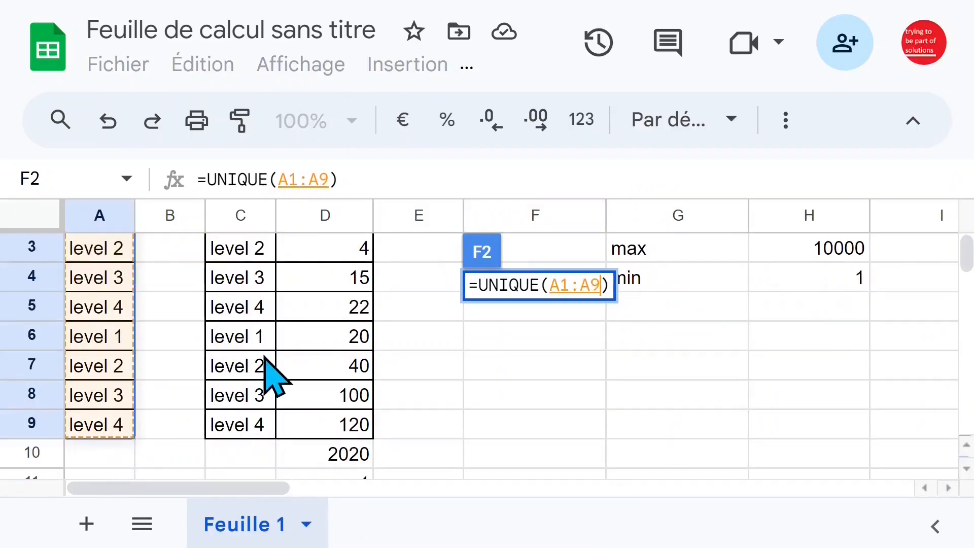
key("Return")
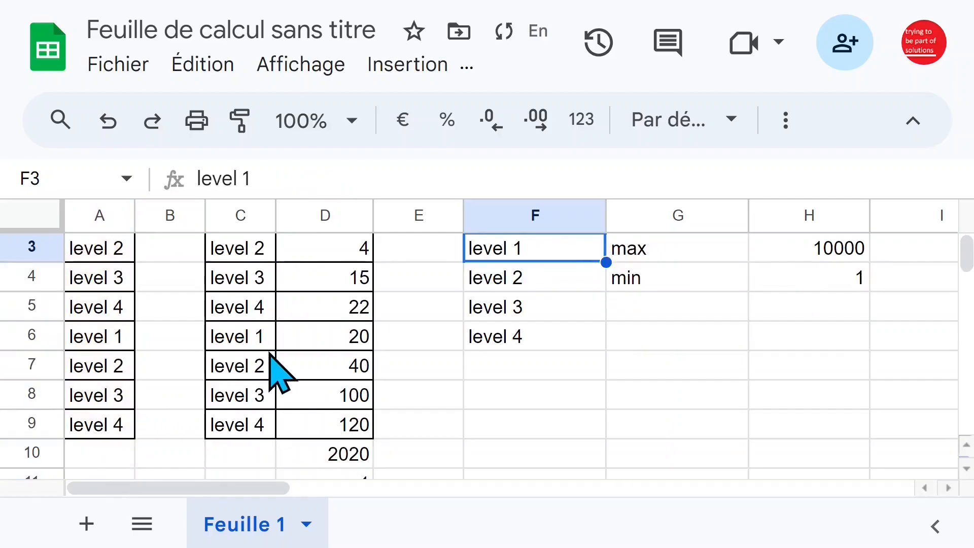
scroll(282, 373, "up", 2)
left_click_drag(533, 321, 535, 416)
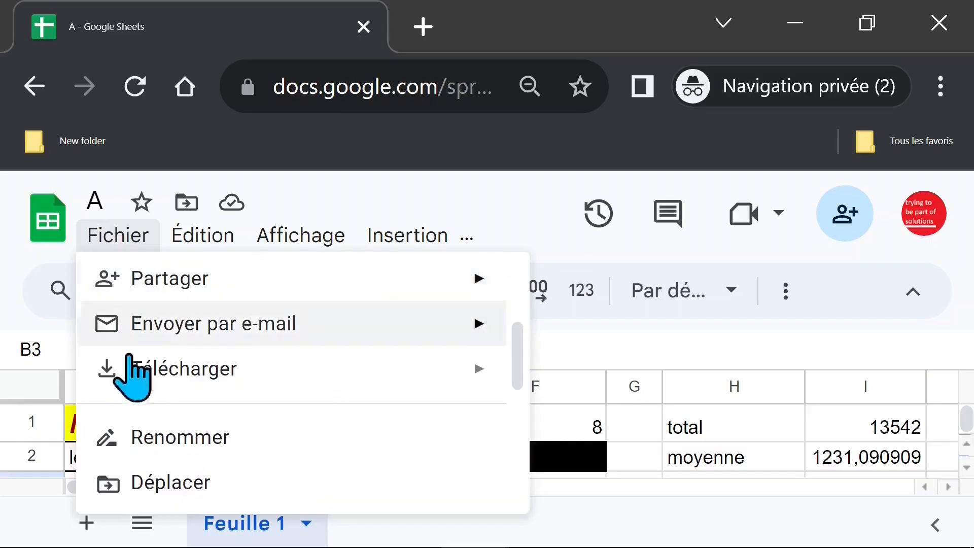
Rename the spreadsheet file as "Apprendre GOOGLE SHEET partie 1"
left_click(163, 449)
type("Apprendre GOOGLE SHEET partie 1")
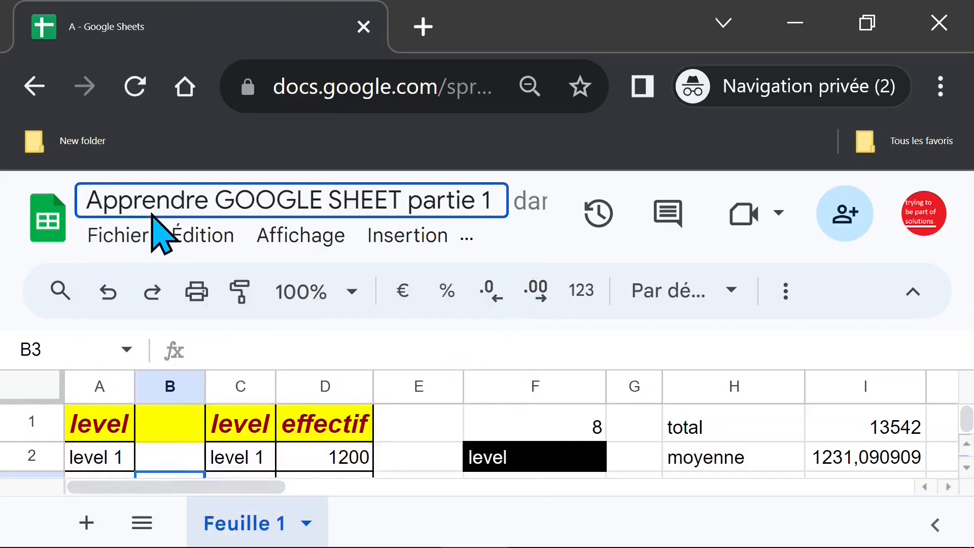
key("Return")
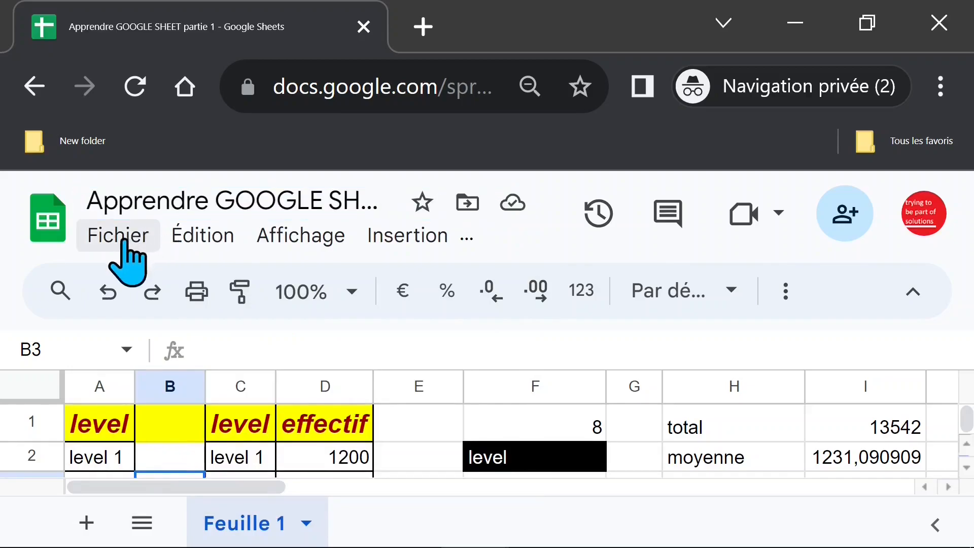
left_click(156, 200)
triple_click(149, 199)
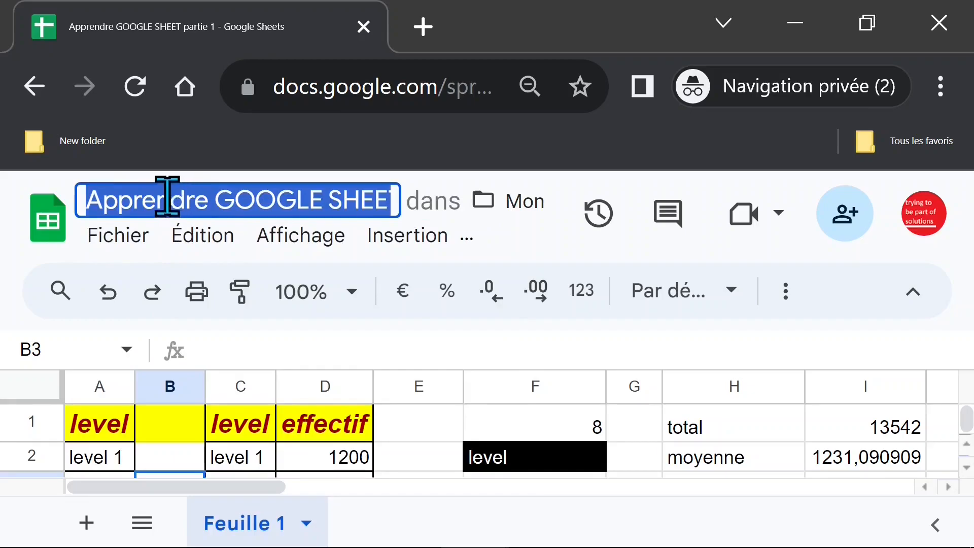
left_click(187, 198)
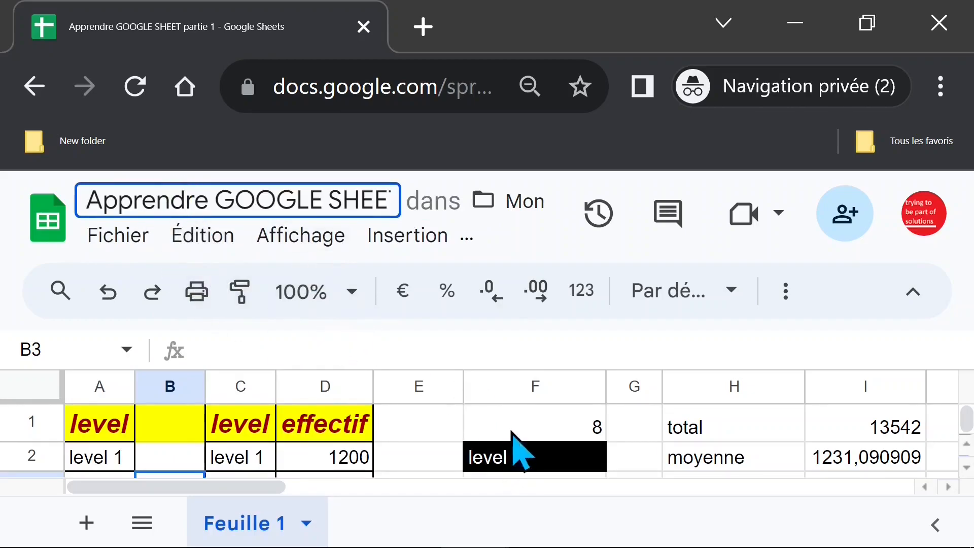
left_click(740, 348)
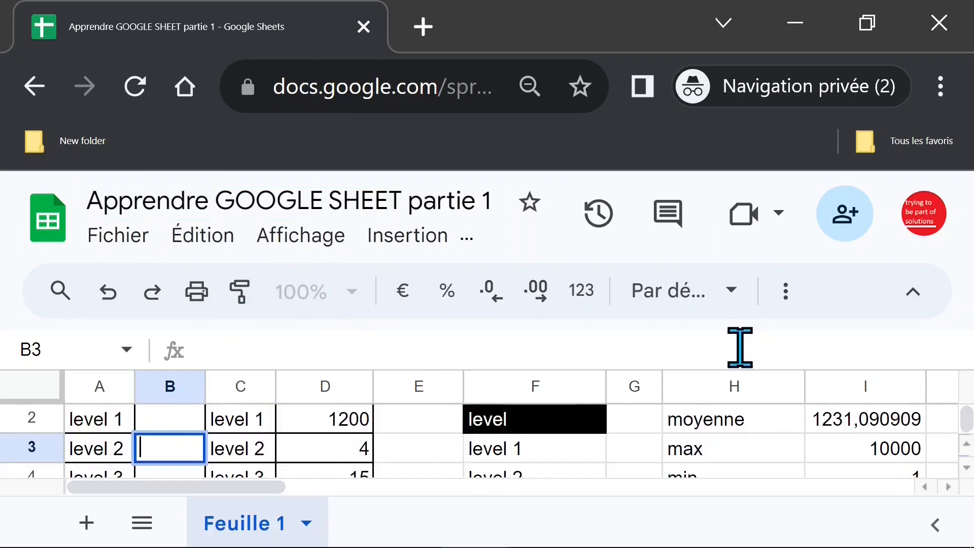
Show the browser in full screen and rename the sheet Feuille 1 as PARTIE 1
key("F11")
left_click(470, 332)
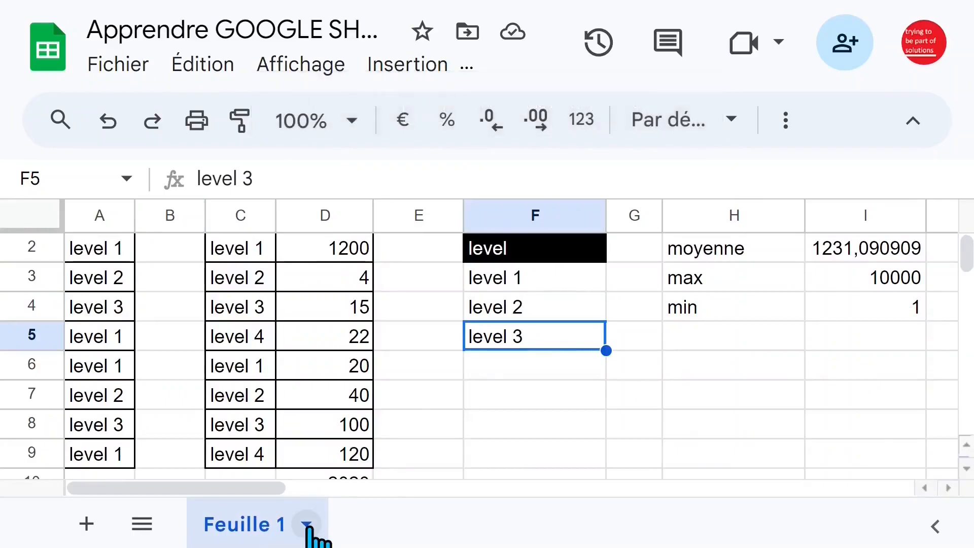
left_click(306, 525)
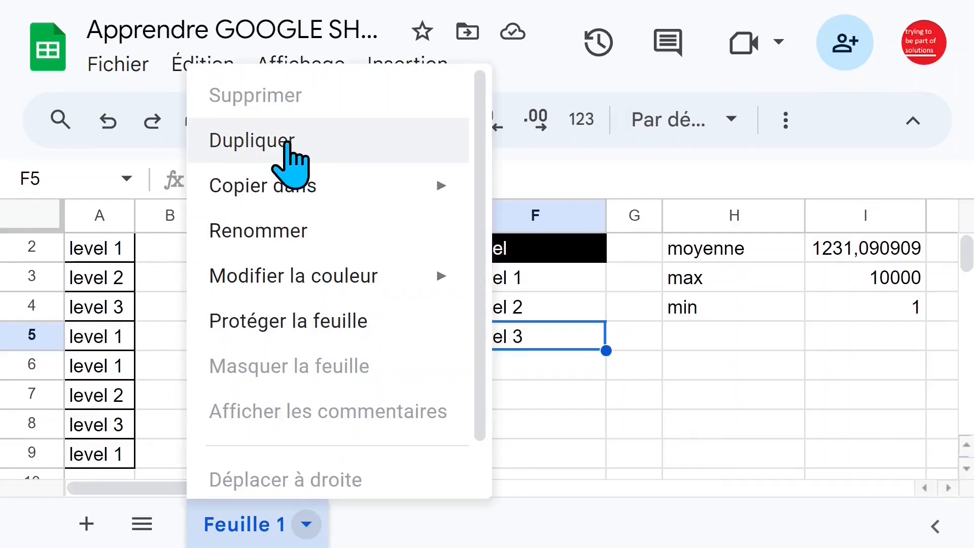
mouse_move(289, 192)
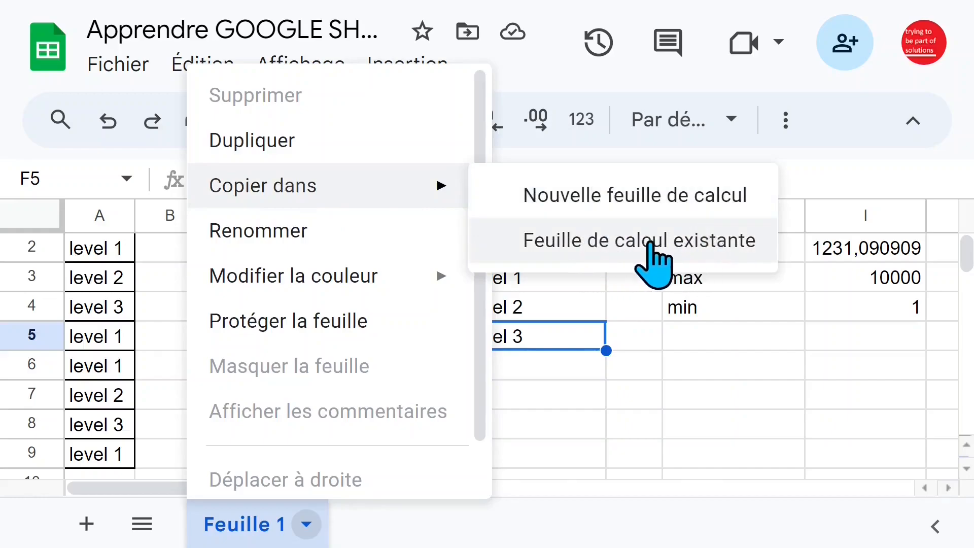
left_click(317, 243)
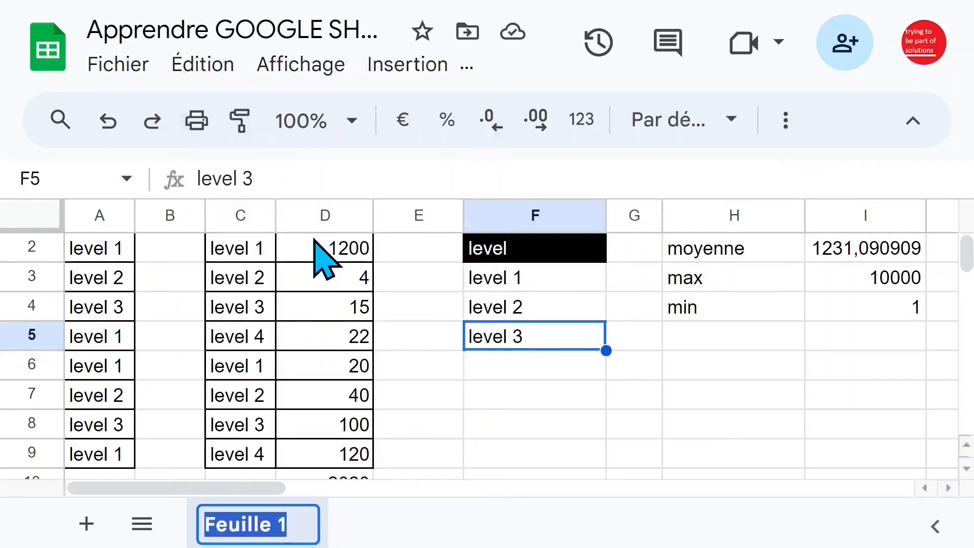
type("PA")
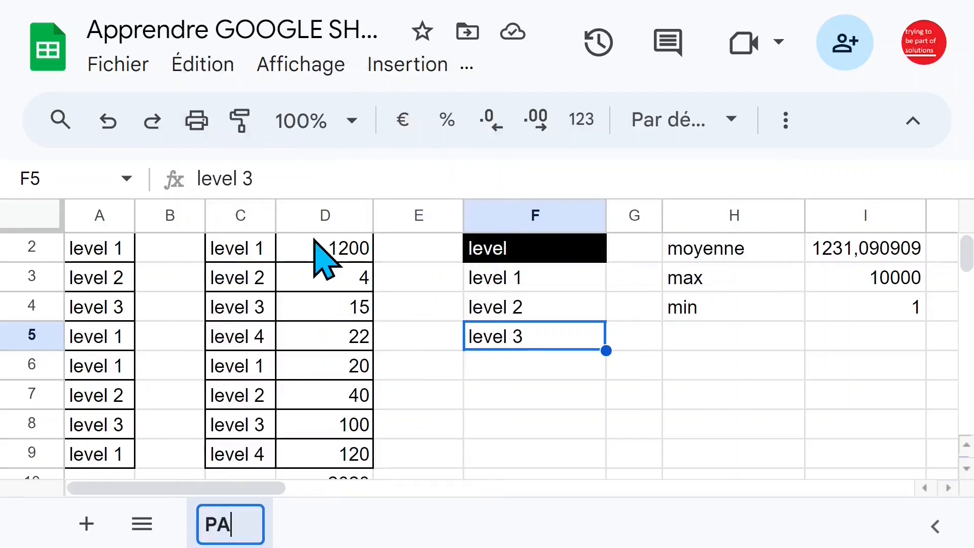
type("RTIE")
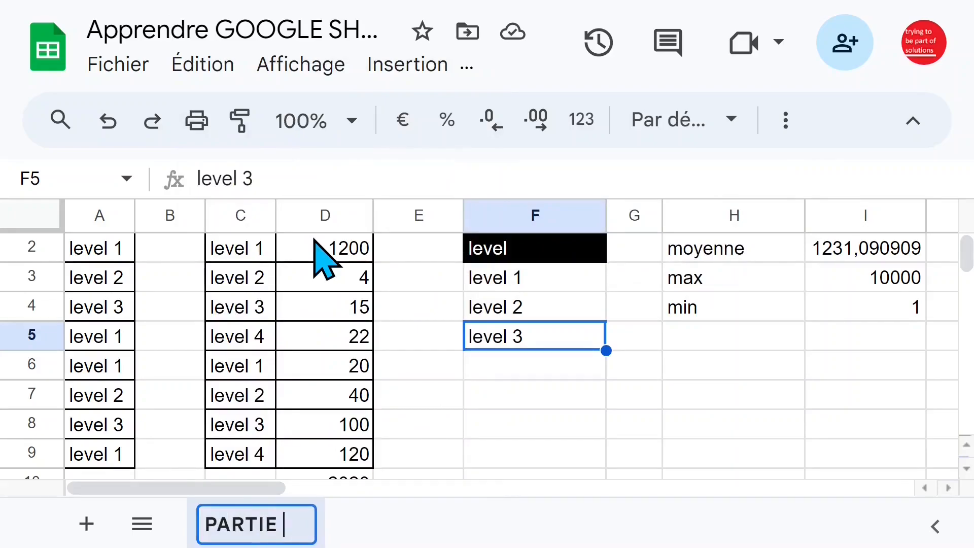
type(" 1")
left_click(535, 361)
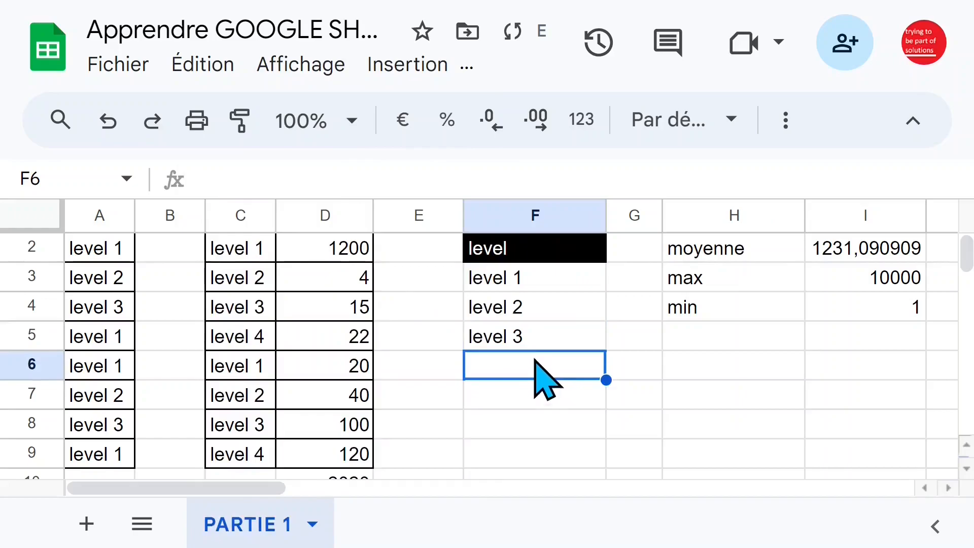
Duplicate the PARTIE 1 sheet and rename the copy as PARTIE 2
left_click(312, 525)
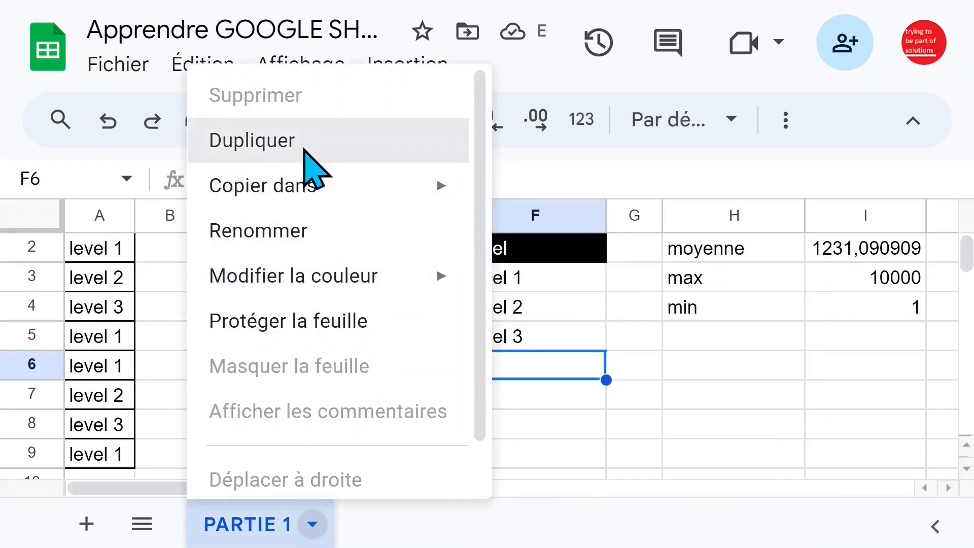
left_click(305, 152)
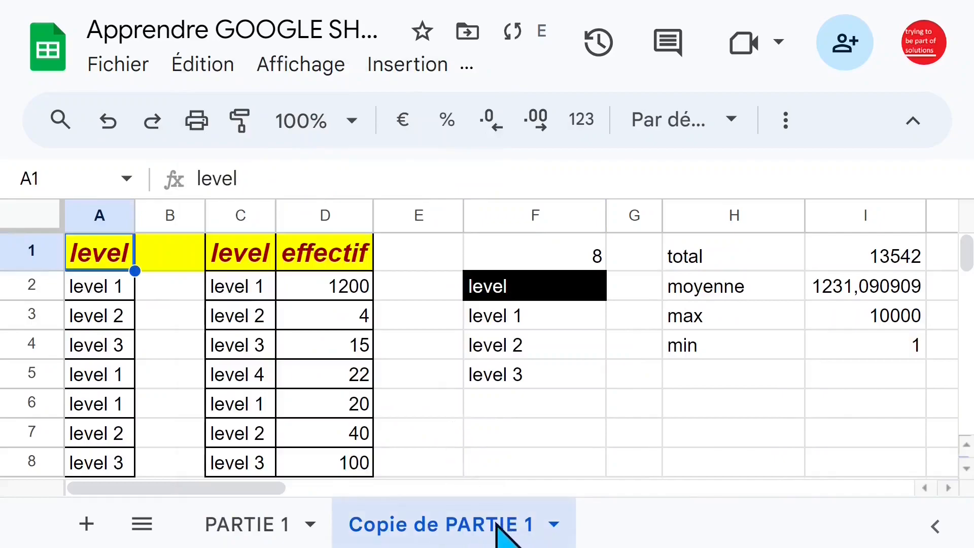
double_click(446, 525)
left_click(448, 524)
key("BackSpace")
key("BackSpace")
key("BackSpace")
key("BackSpace")
key("BackSpace")
key("BackSpace")
key("BackSpace")
key("BackSpace")
key("BackSpace")
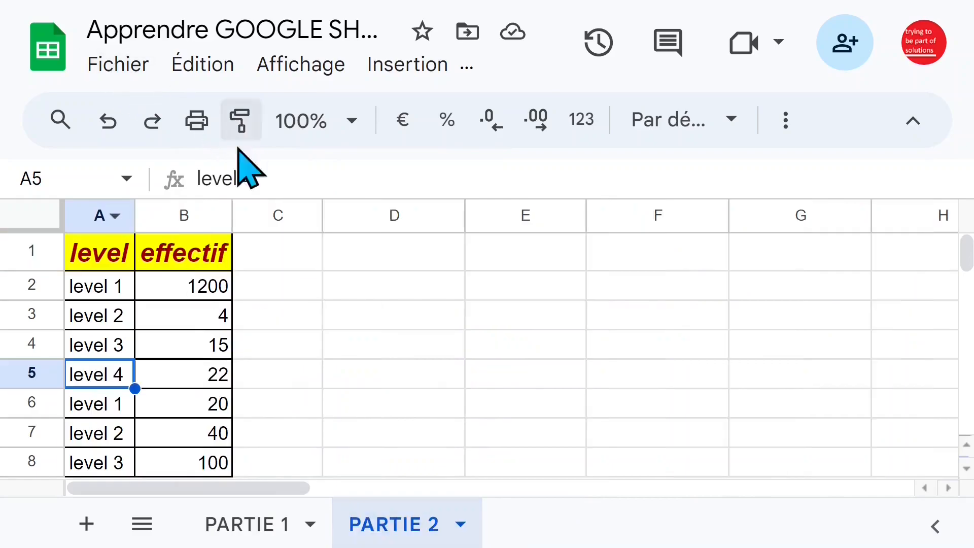
Rename the spreadsheet file as "Apprendre GOOGLE SHEET partie 2"
left_click(119, 64)
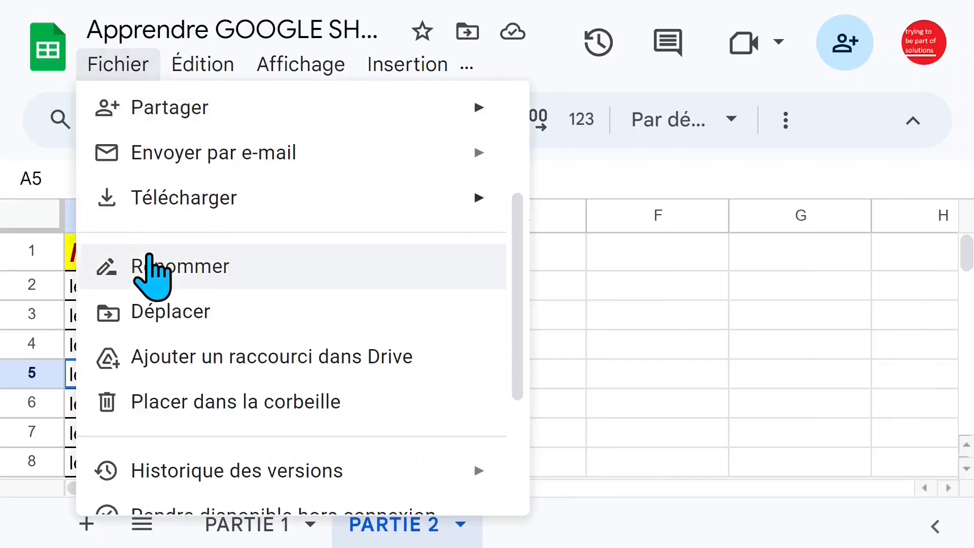
left_click(198, 277)
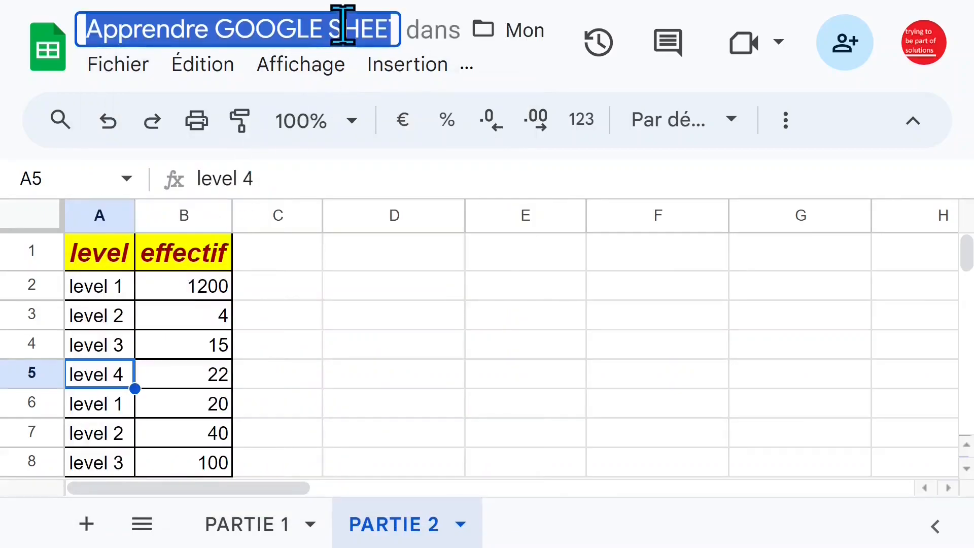
key("End")
type("partie 2")
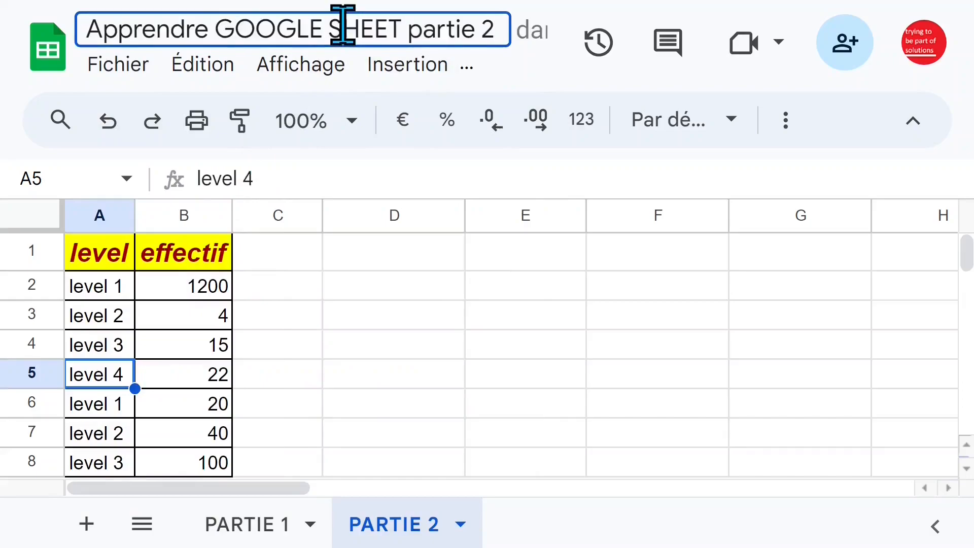
left_click(440, 316)
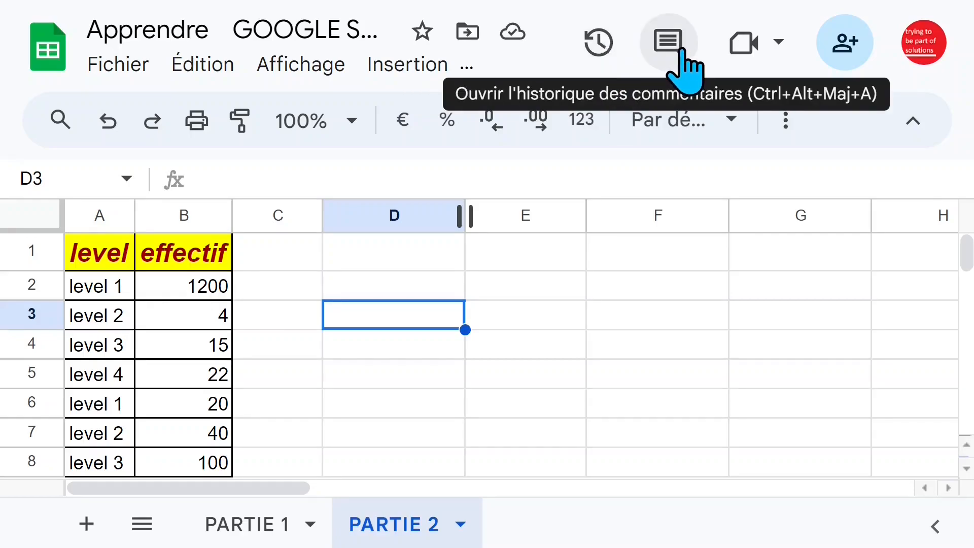
Examine the level and effectif entries on the PARTIE 2 sheet, including the cut-off LEVEL labels in A10:A12
left_click(299, 284)
left_click(194, 288)
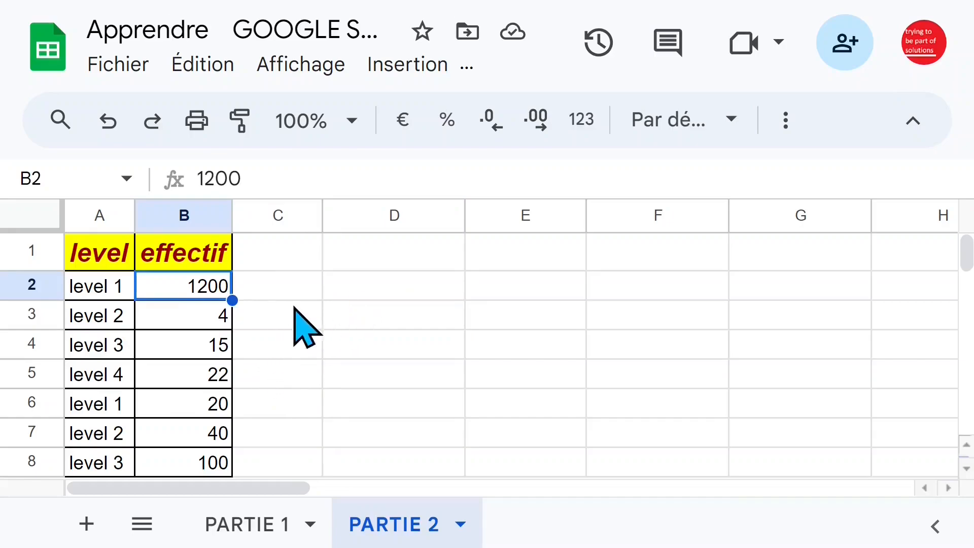
left_click(144, 309)
left_click(108, 290)
key("Right")
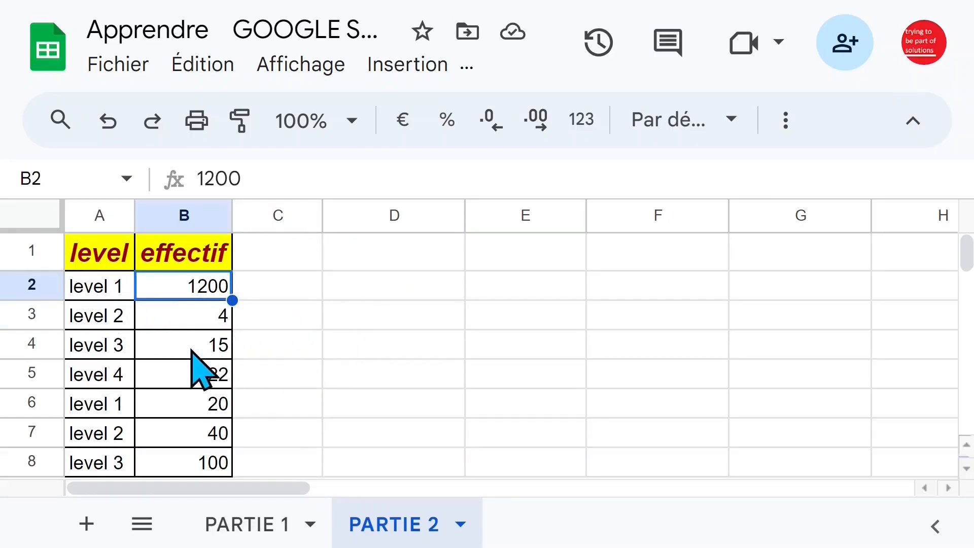
scroll(183, 351, "down", 2)
left_click(121, 370)
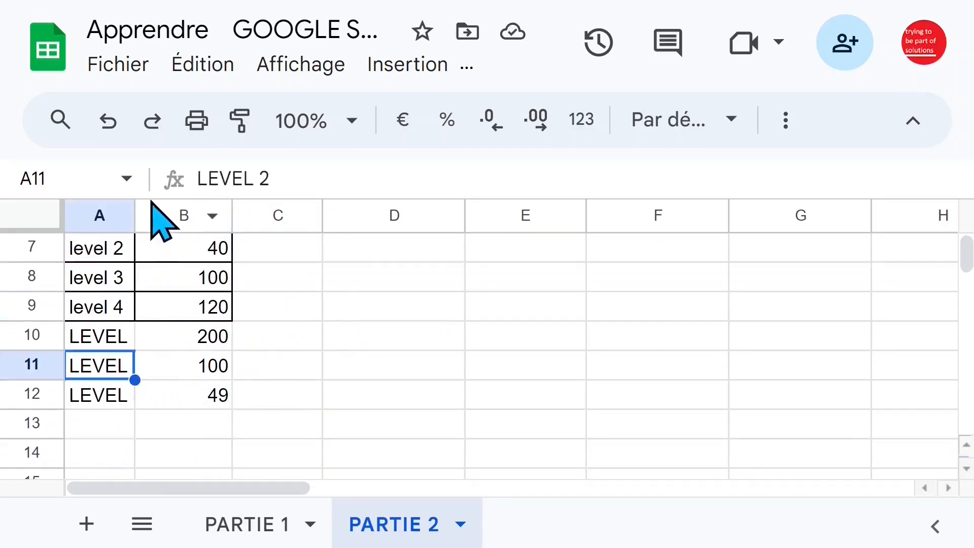
left_click(123, 345)
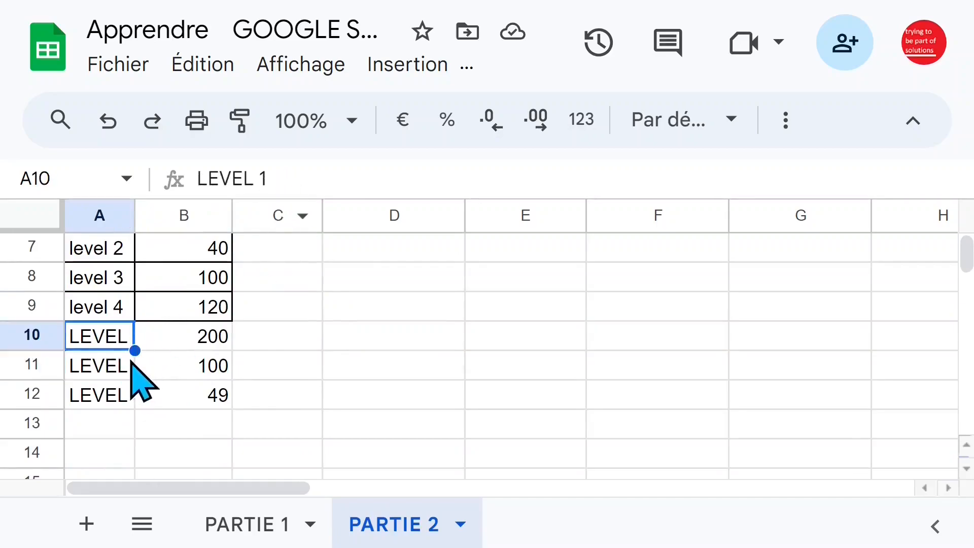
left_click(115, 373)
left_click(114, 396)
scroll(219, 315, "up", 2)
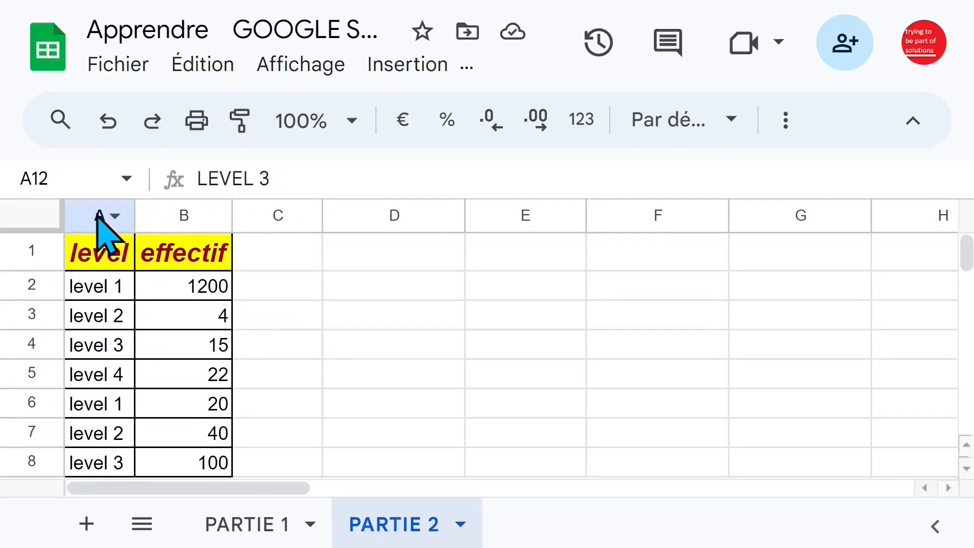
Try out a wider and a narrower manual width for column A, undoing the widening
left_click(101, 215)
left_click_drag(138, 214, 226, 214)
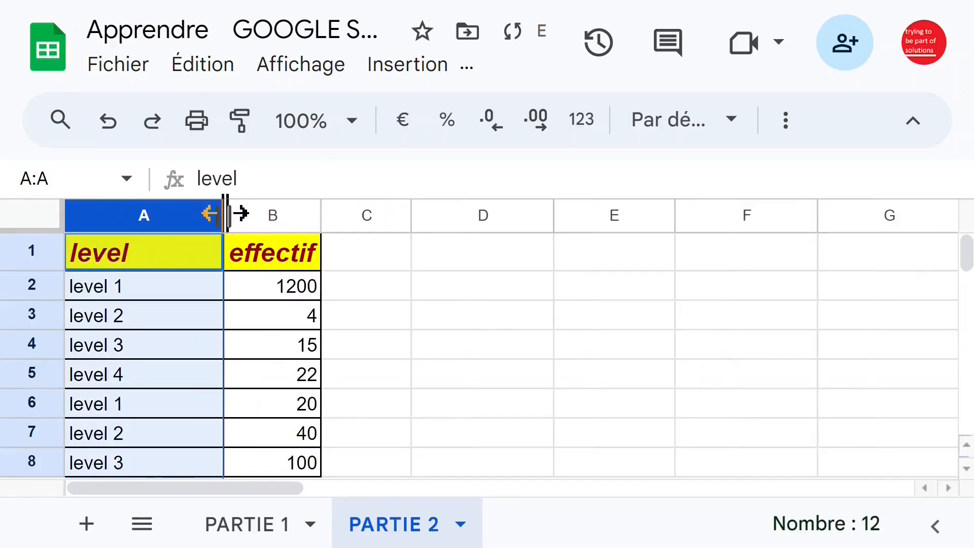
left_click(107, 122)
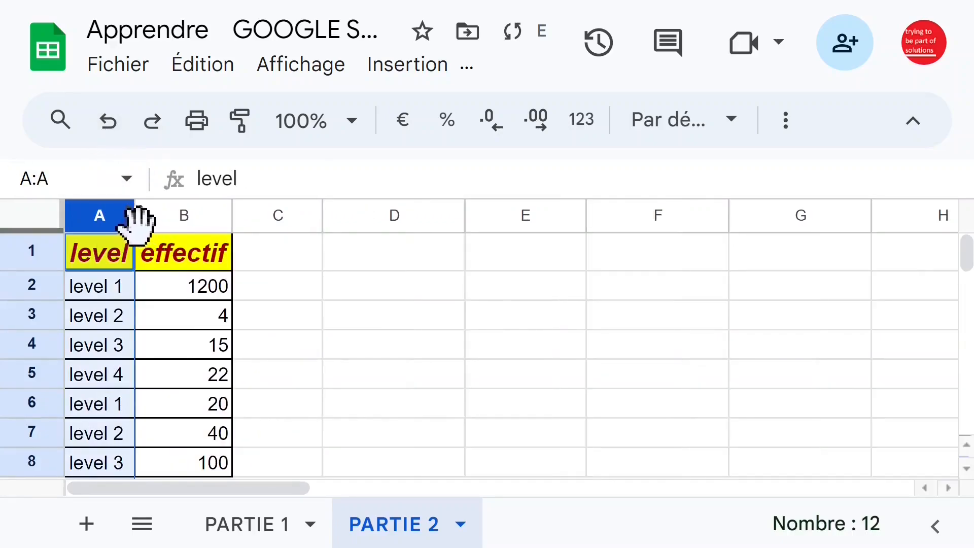
left_click_drag(138, 223, 129, 225)
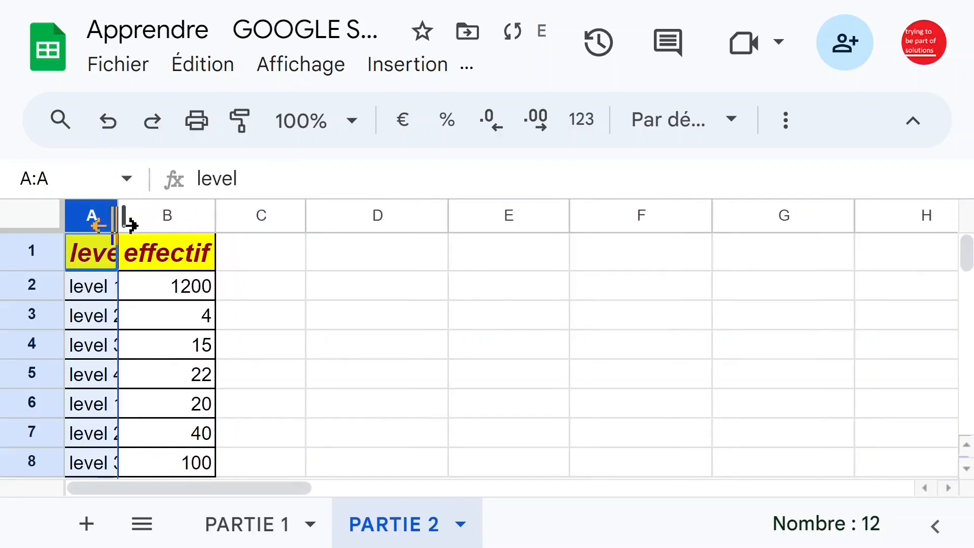
left_click(91, 299)
left_click(96, 320)
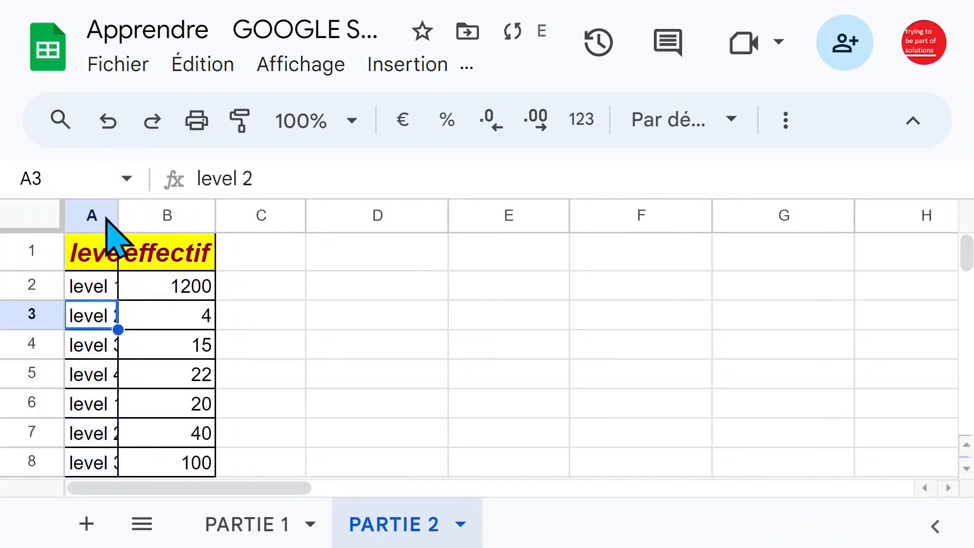
Fit column A's width automatically to its contents and check the labels down to row 12
left_click(106, 218)
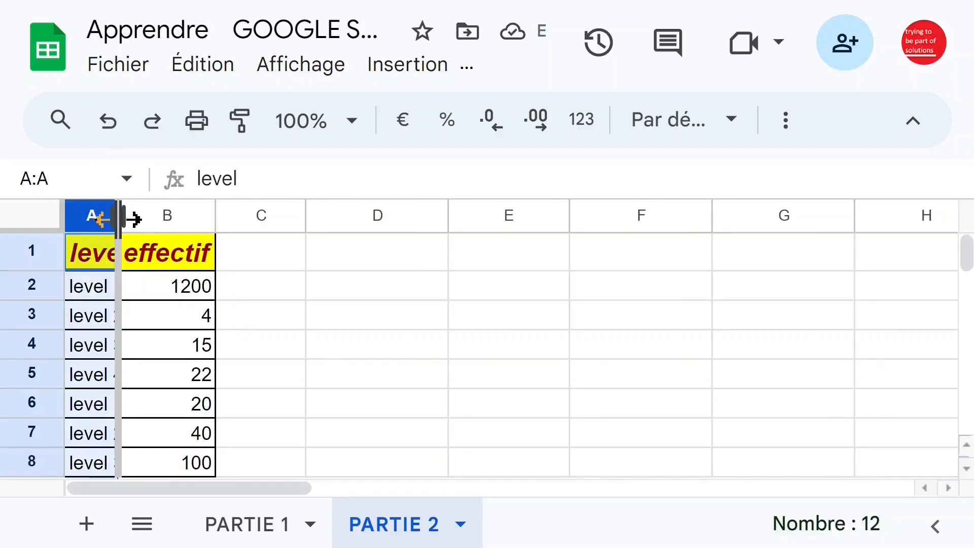
double_click(119, 218)
scroll(254, 362, "down", 5)
scroll(257, 374, "up", 3)
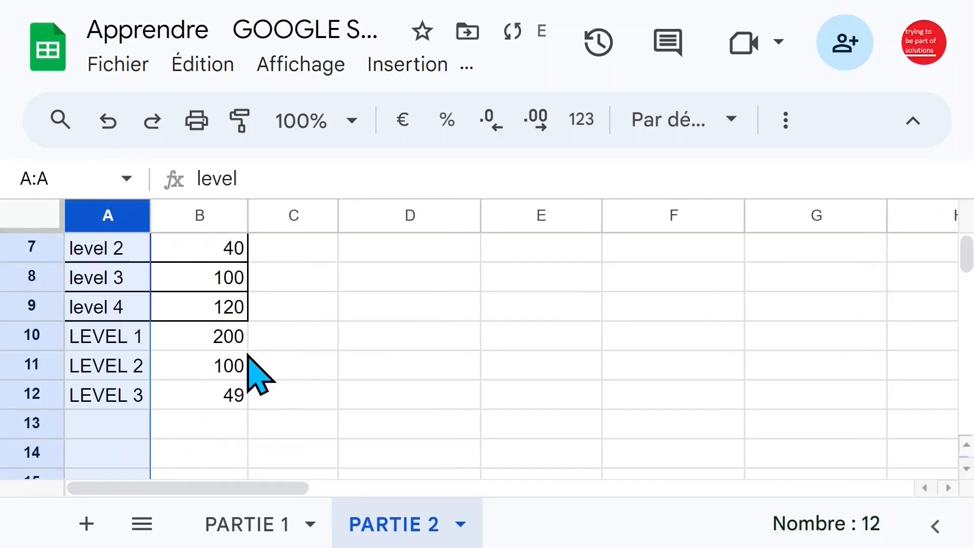
Apply all borders to the data range A2:B12, including the rows 10 to 12 that lack them
left_click(231, 404)
left_click_drag(213, 401, 100, 332)
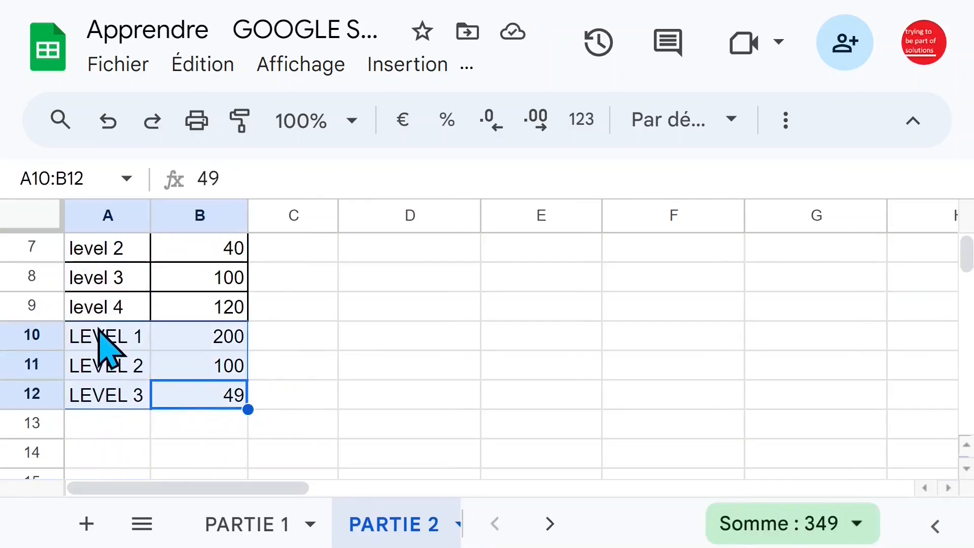
scroll(223, 401, "up", 3)
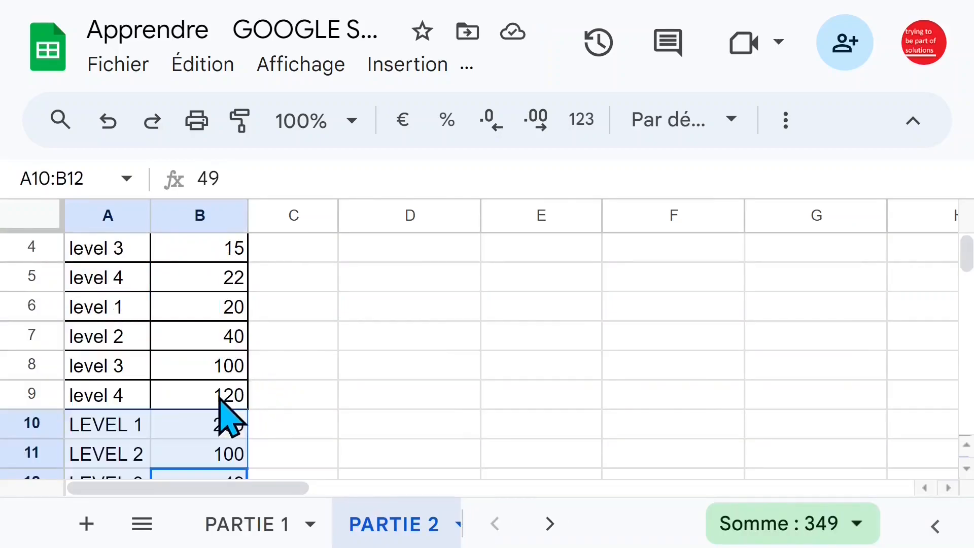
left_click(243, 398)
scroll(279, 396, "up", 3)
left_click_drag(111, 295, 220, 288)
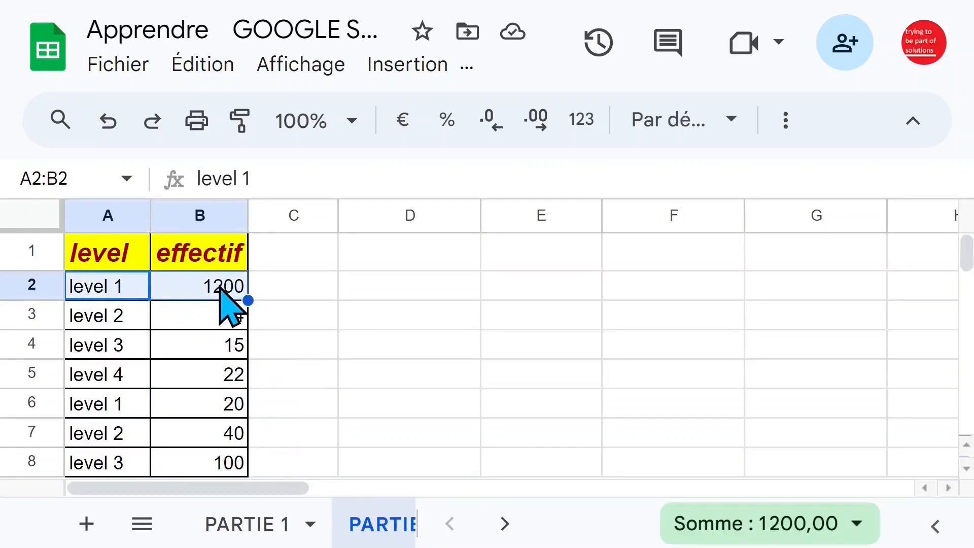
key("ctrl+shift+Down")
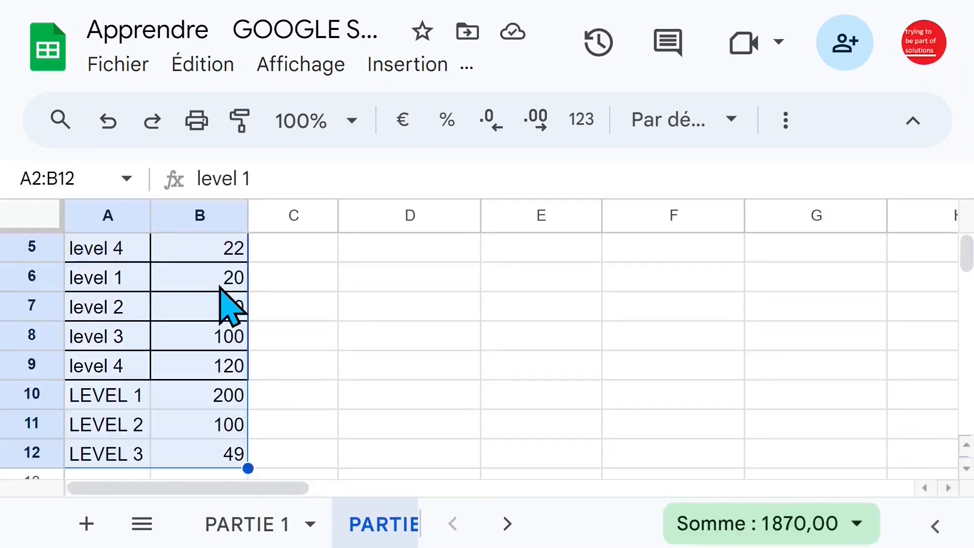
left_click(786, 127)
left_click(406, 180)
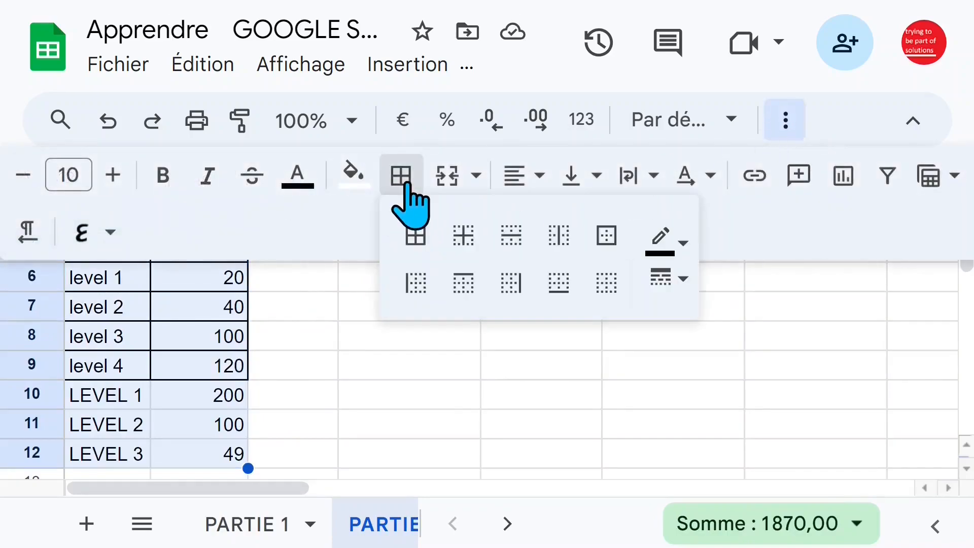
left_click(417, 236)
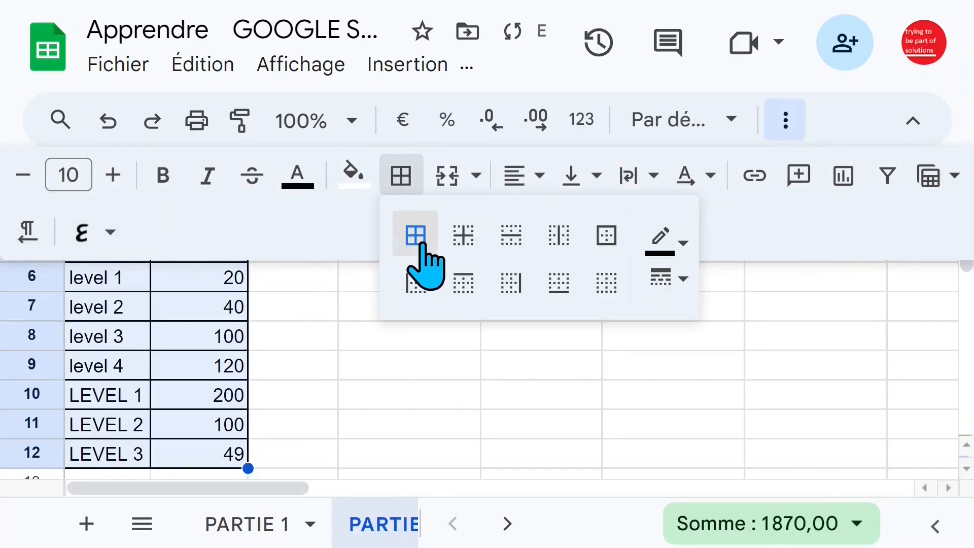
Try dark green and yellow as border colours for A2:B12
left_click(683, 243)
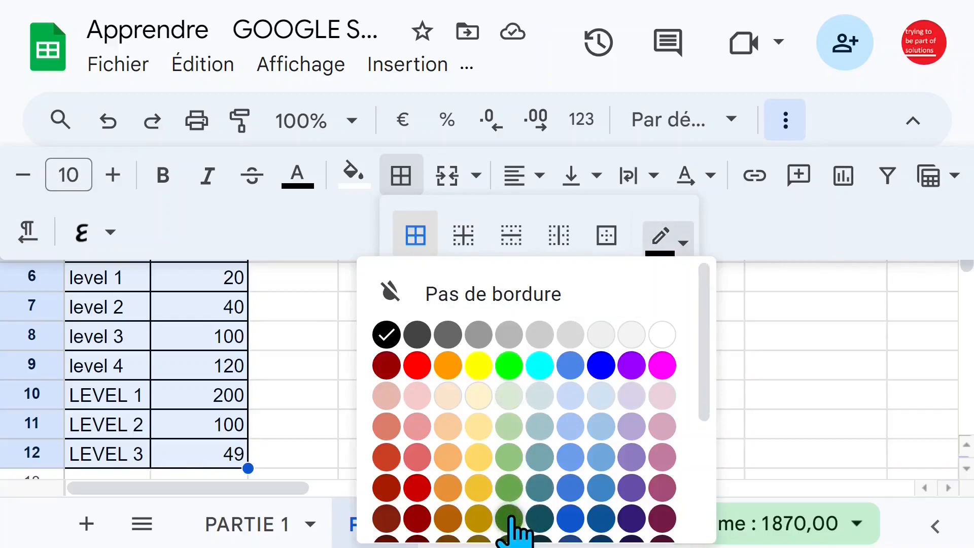
left_click(511, 510)
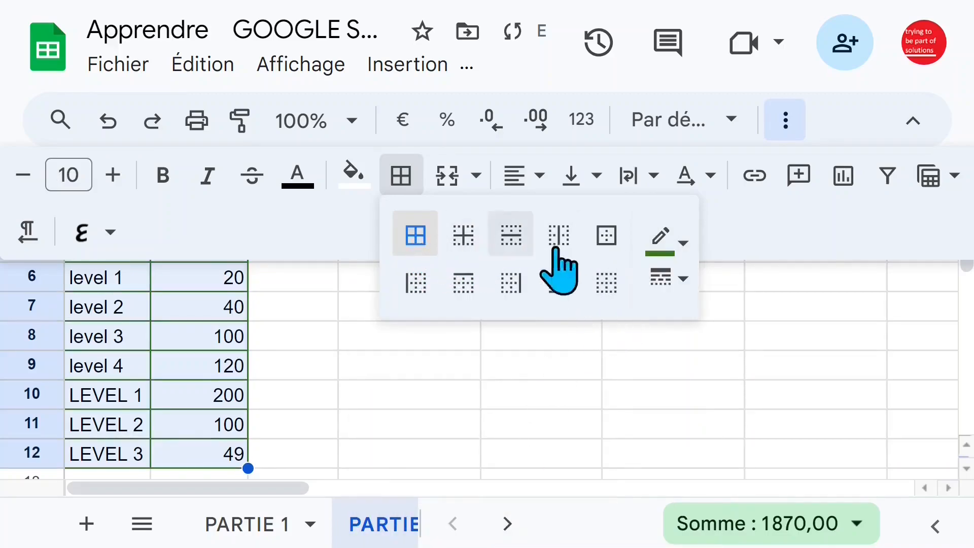
left_click(684, 243)
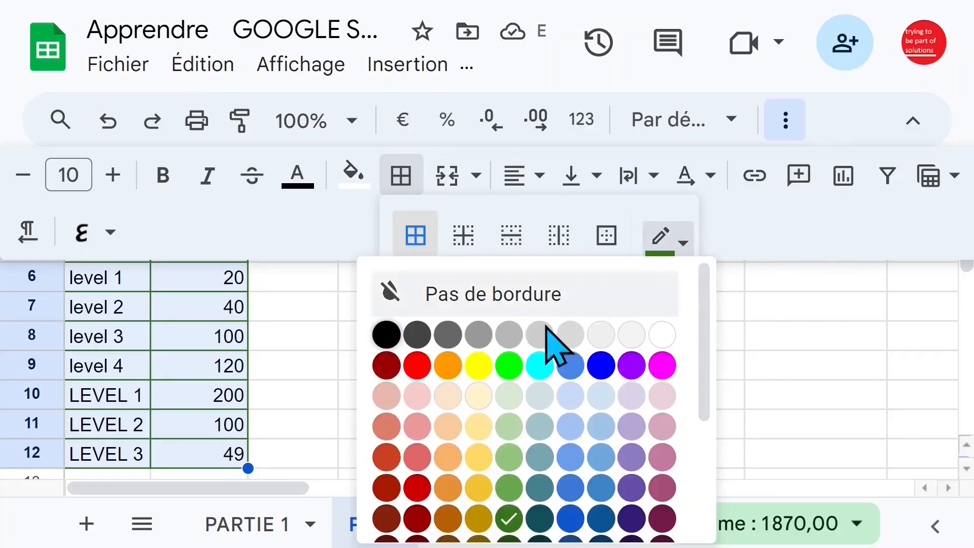
left_click(478, 367)
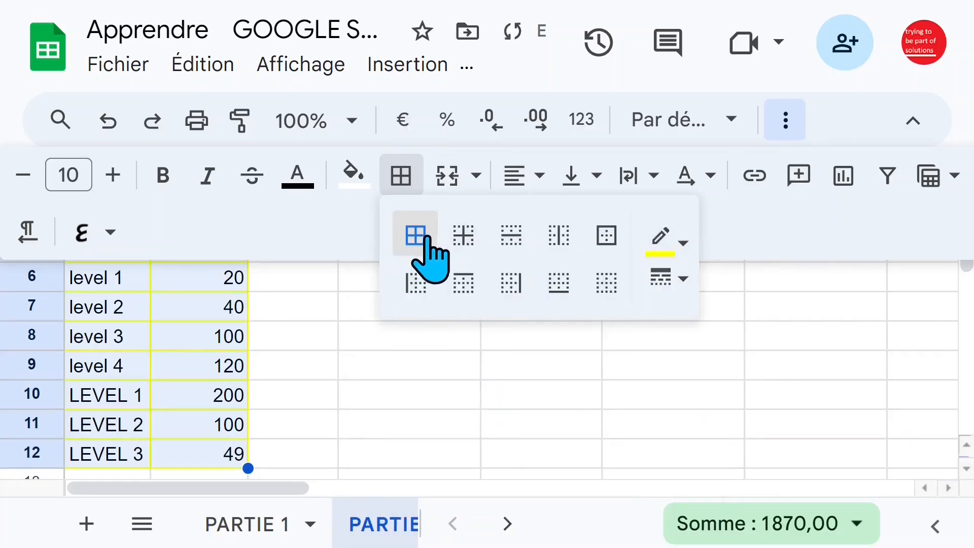
Set the borders of A2:B12 to blue with the thickest solid line style
left_click(683, 243)
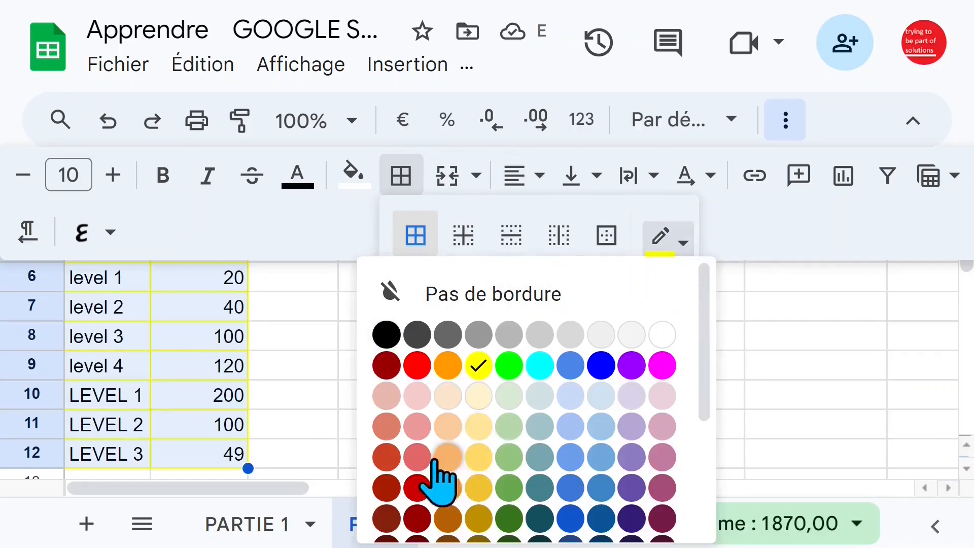
left_click(602, 368)
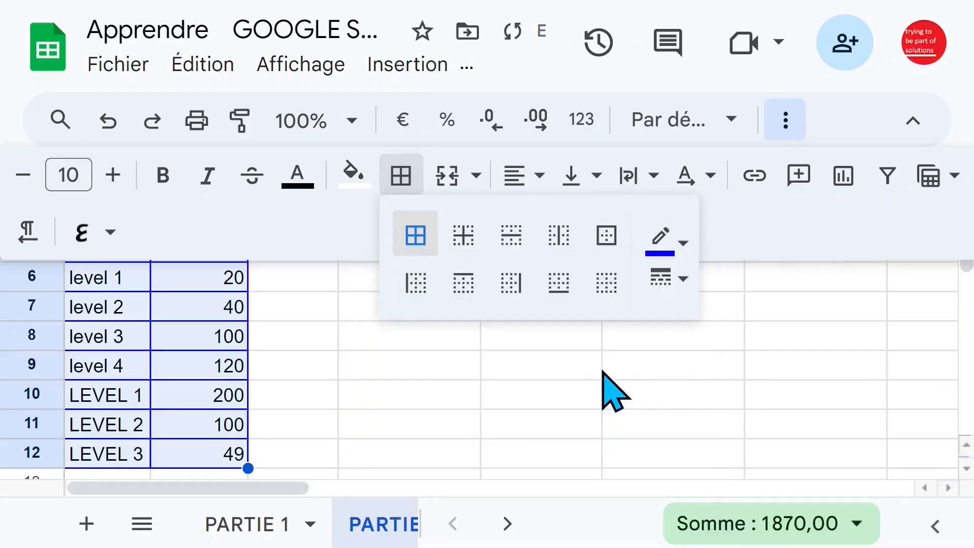
left_click(683, 279)
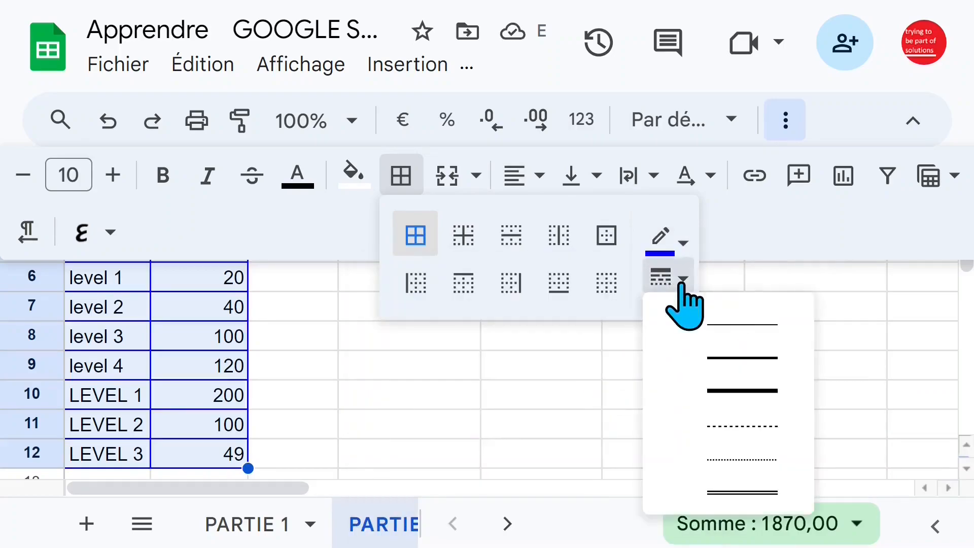
left_click(741, 391)
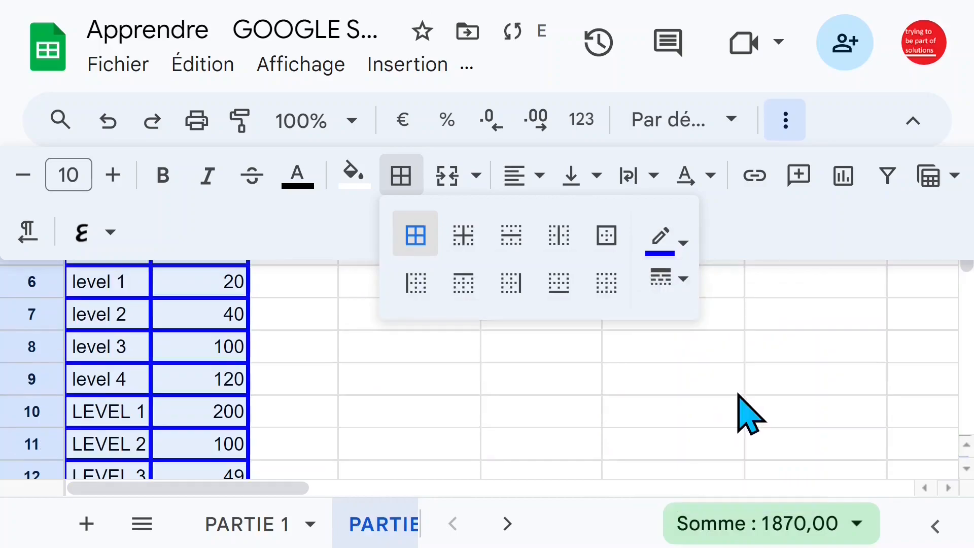
Try a dashed border style on A2:B12 and return to the thickest solid line
left_click(683, 278)
left_click(753, 445)
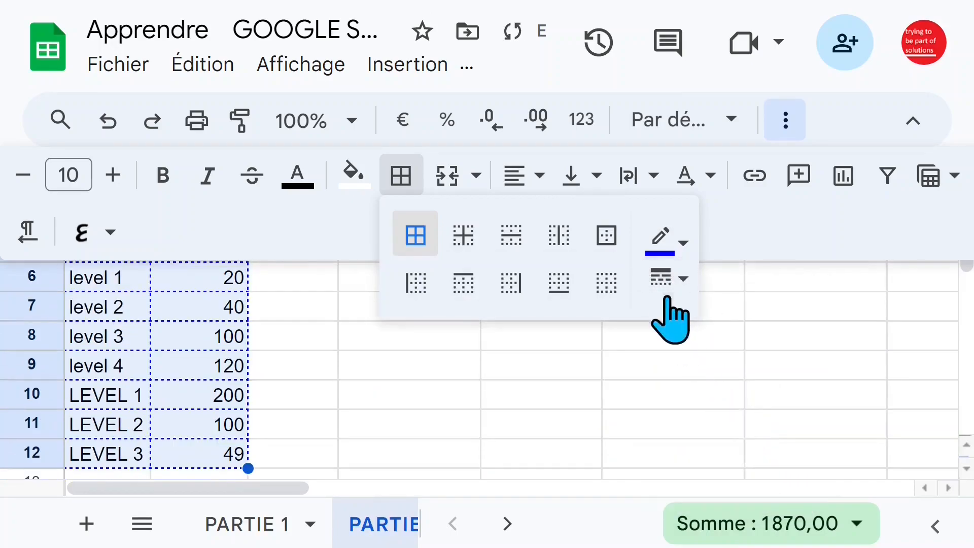
left_click(682, 279)
left_click(741, 391)
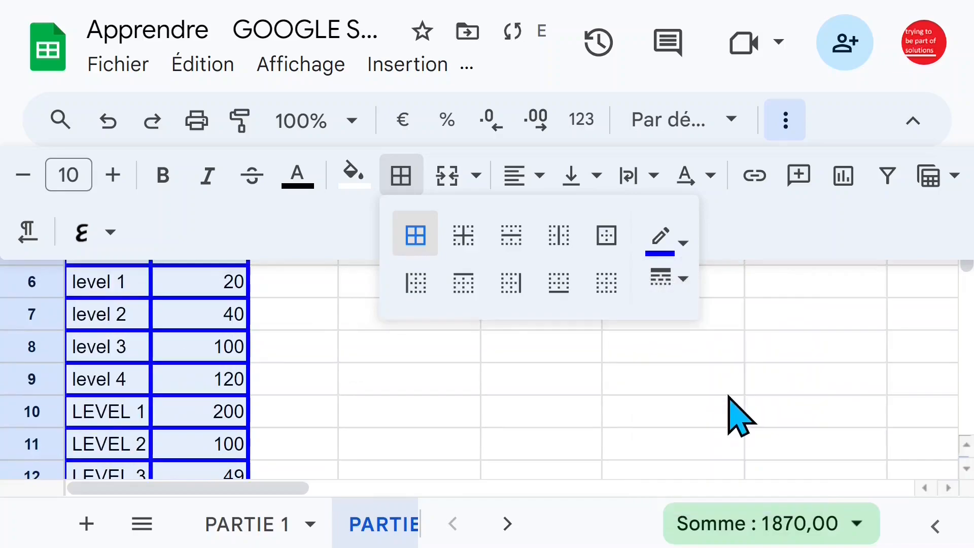
Hide the menus to enlarge the sheet area and review the bordered table from top to bottom
left_click(429, 365)
left_click(597, 351)
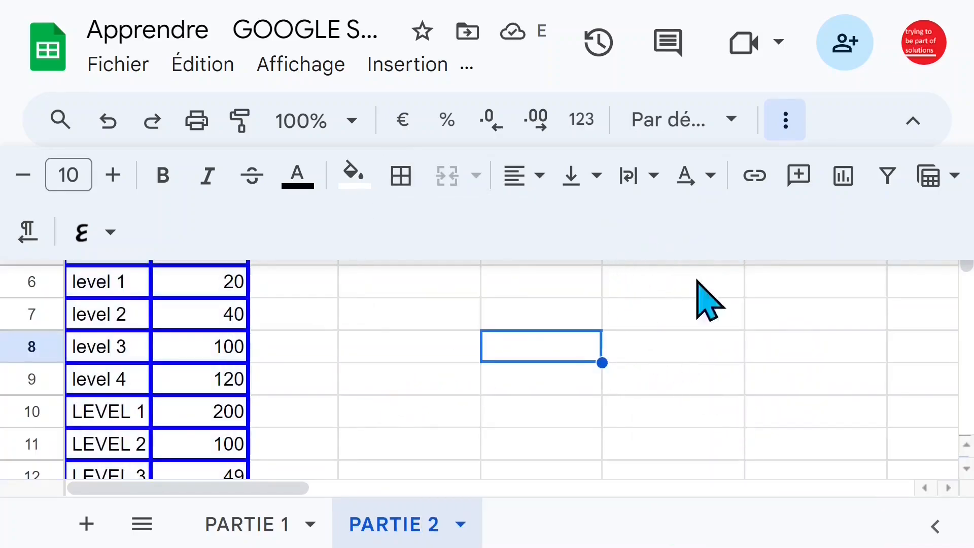
left_click(917, 127)
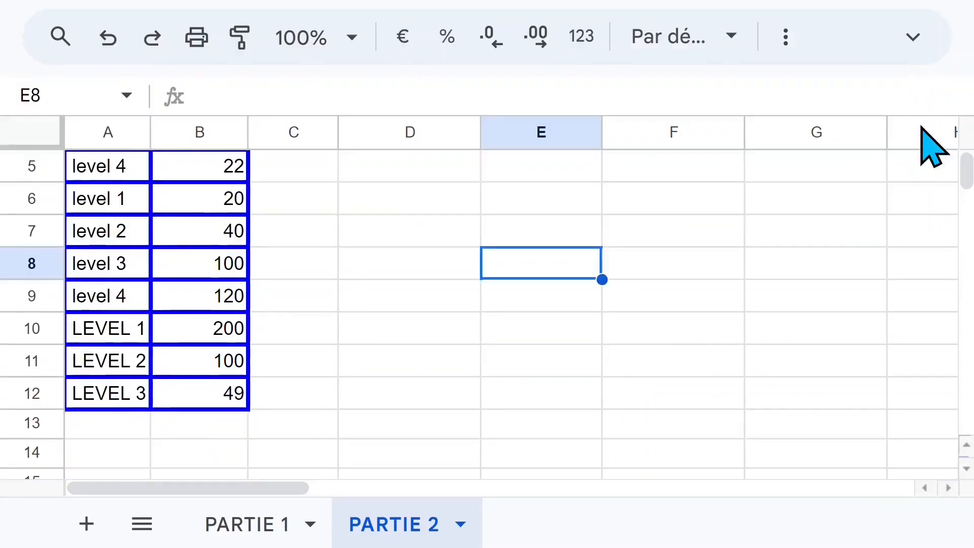
left_click(358, 262)
scroll(378, 269, "up", 3)
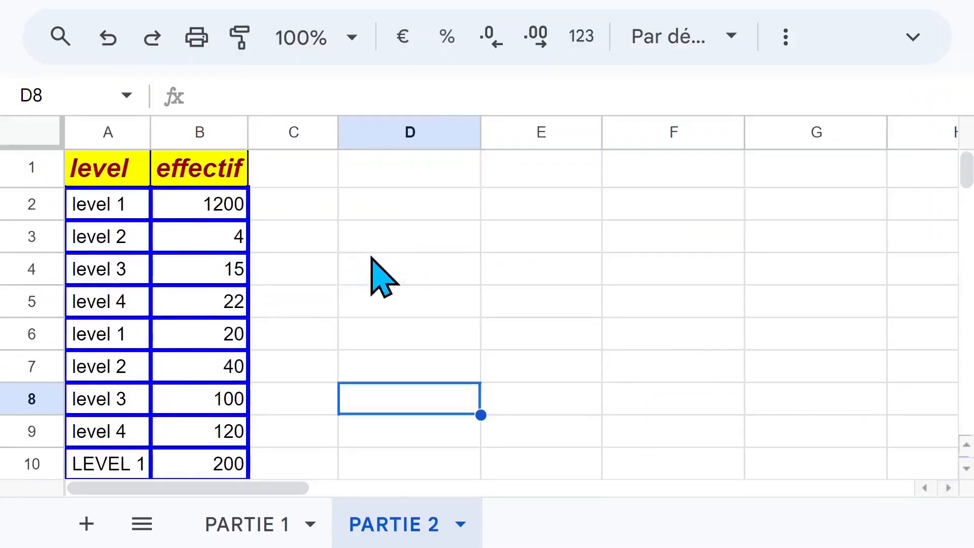
left_click(203, 274)
scroll(182, 280, "down", 1)
scroll(168, 277, "up", 1)
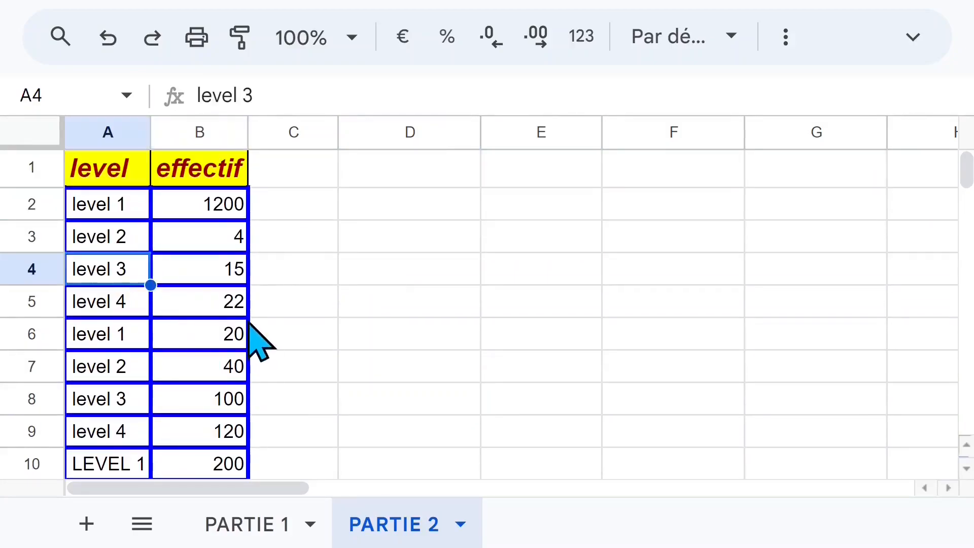
Enter the header LEVEL in cell D1, beside the formatted level table
scroll(250, 324, "down", 2)
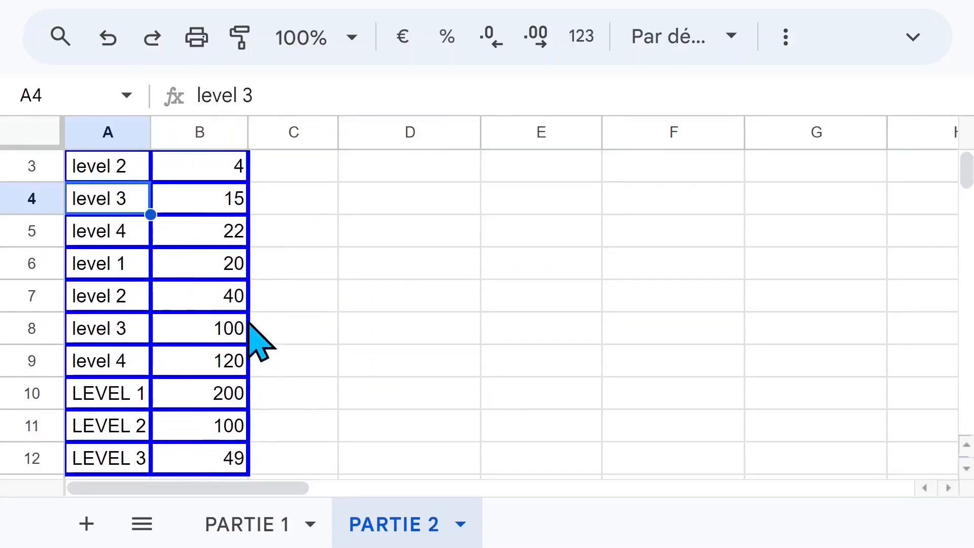
scroll(260, 341, "up", 2)
left_click_drag(114, 209, 111, 454)
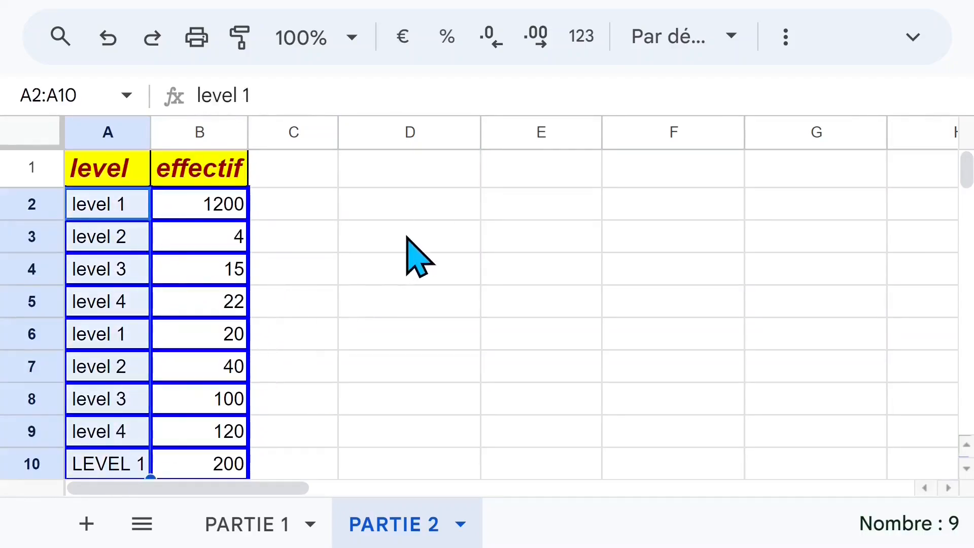
left_click(472, 173)
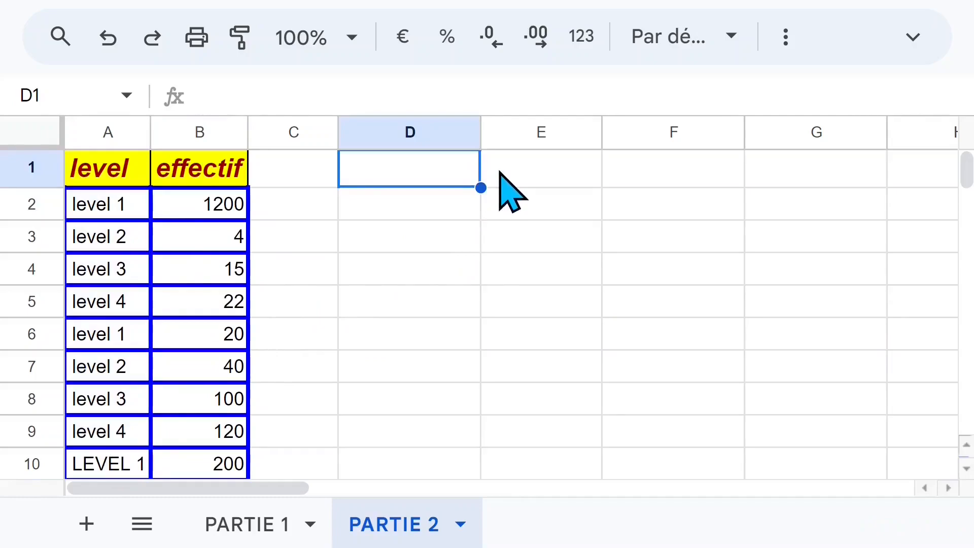
type("K")
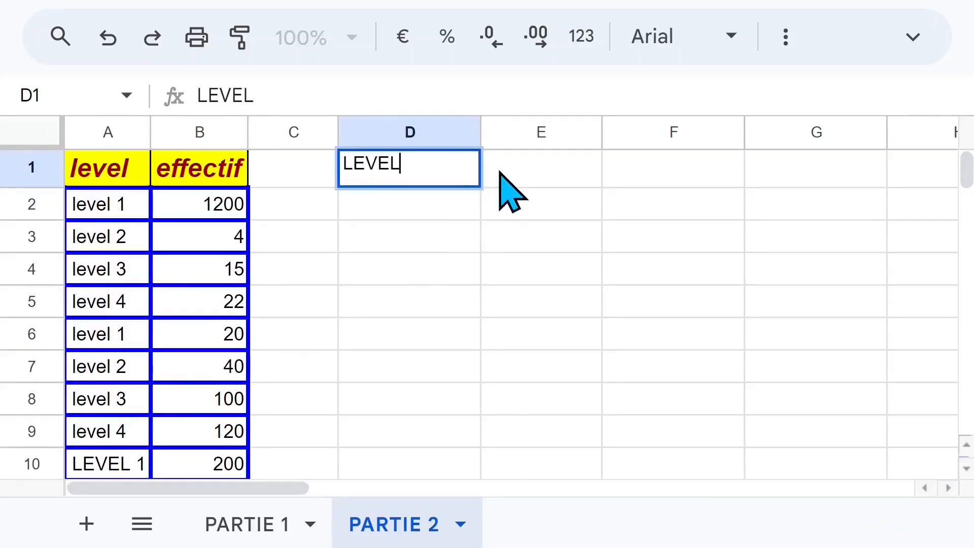
key("Return")
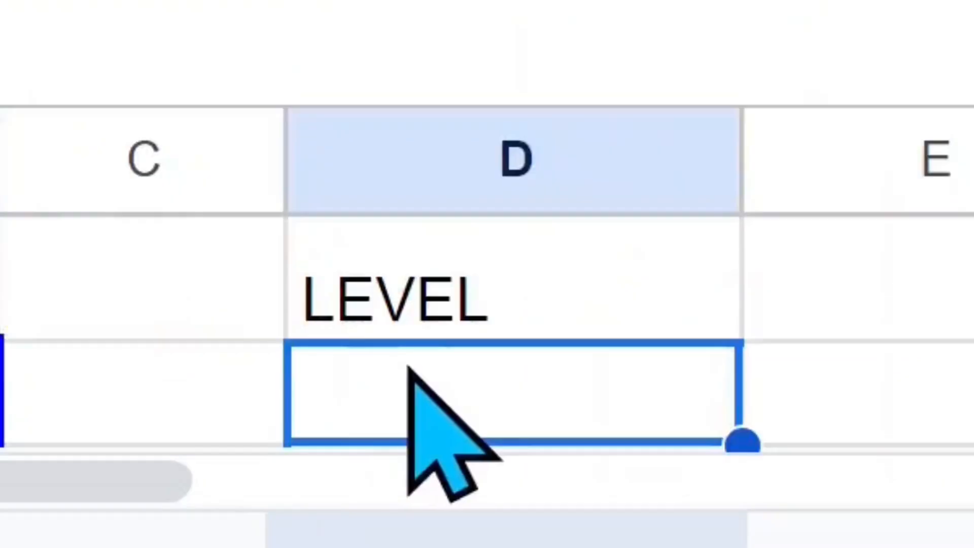
List the distinct levels from D2 downward with =UNIQUE(A2:A12) and check the formula and its results
left_click(374, 133)
scroll(375, 223, "down", 1)
mouse_move(449, 437)
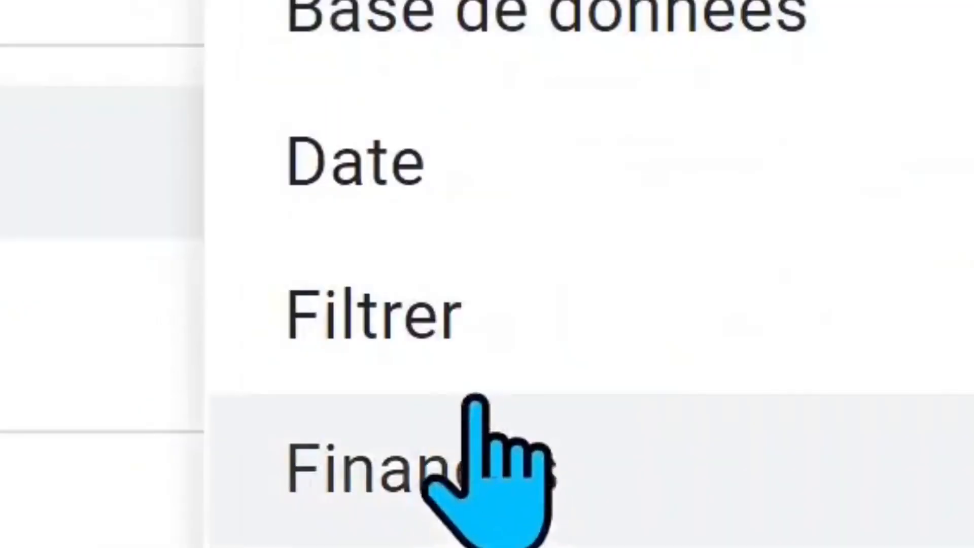
mouse_move(449, 350)
left_click(257, 435)
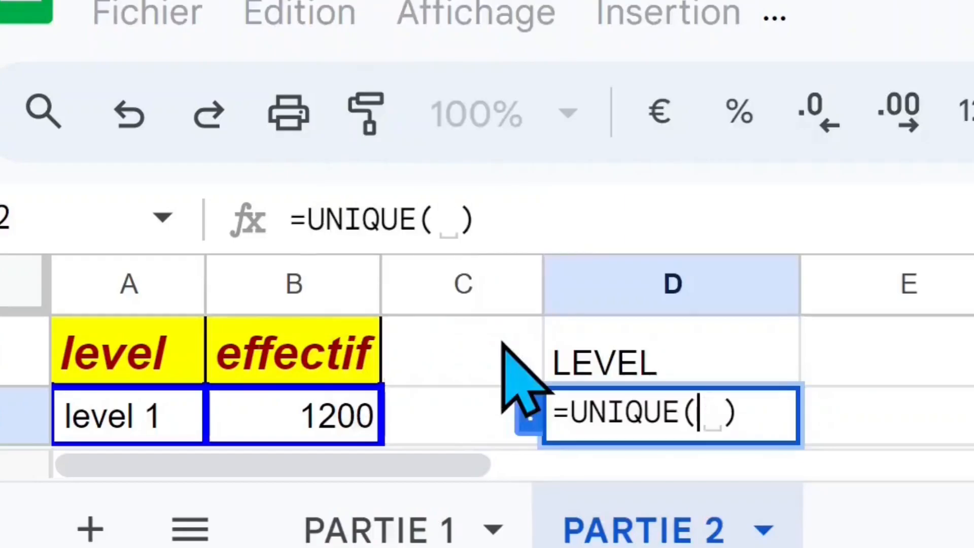
left_click(151, 406)
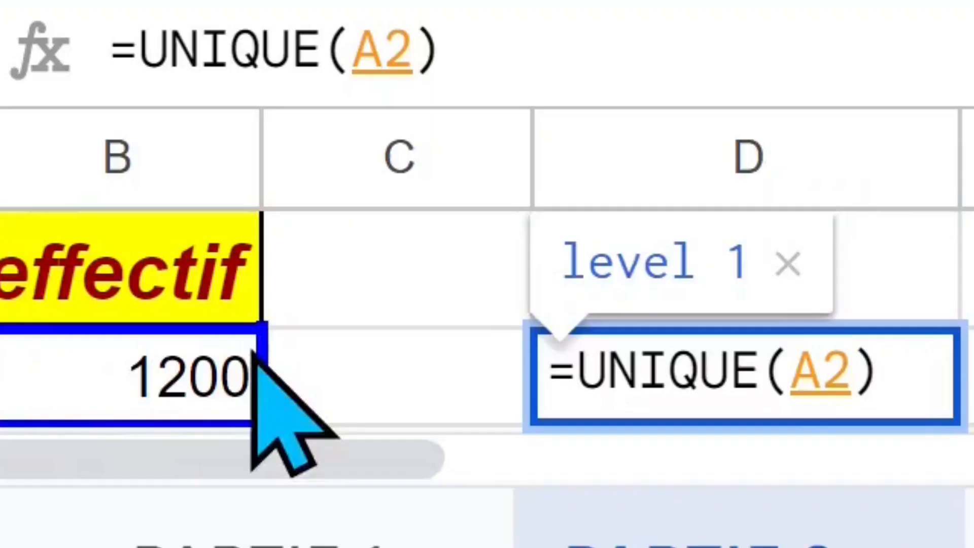
key("ctrl+shift+Down")
key("Return")
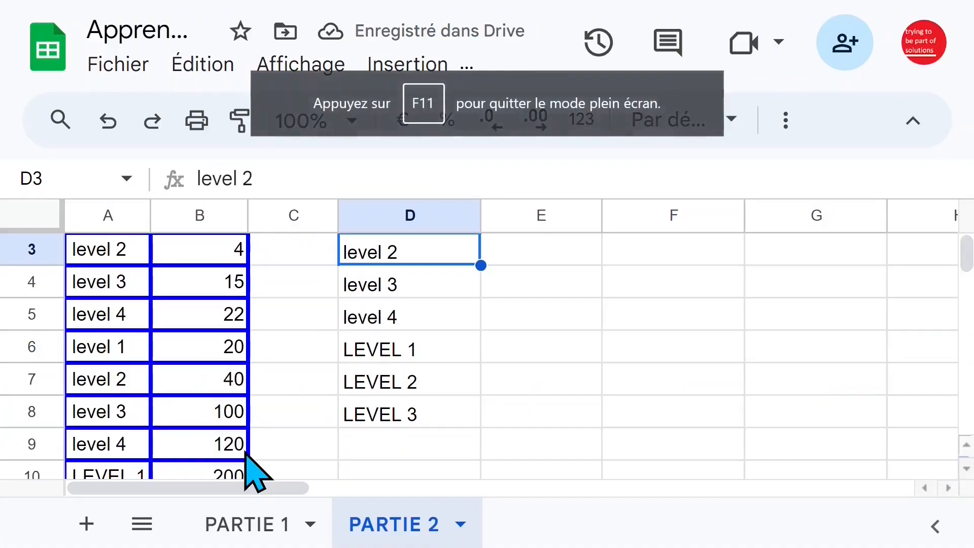
left_click(488, 390)
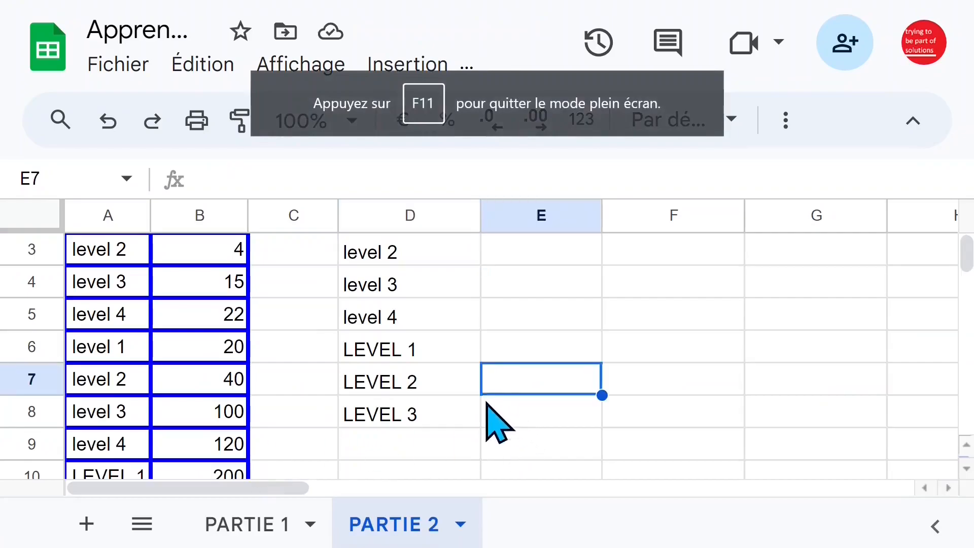
scroll(492, 416, "up", 2)
left_click(411, 294)
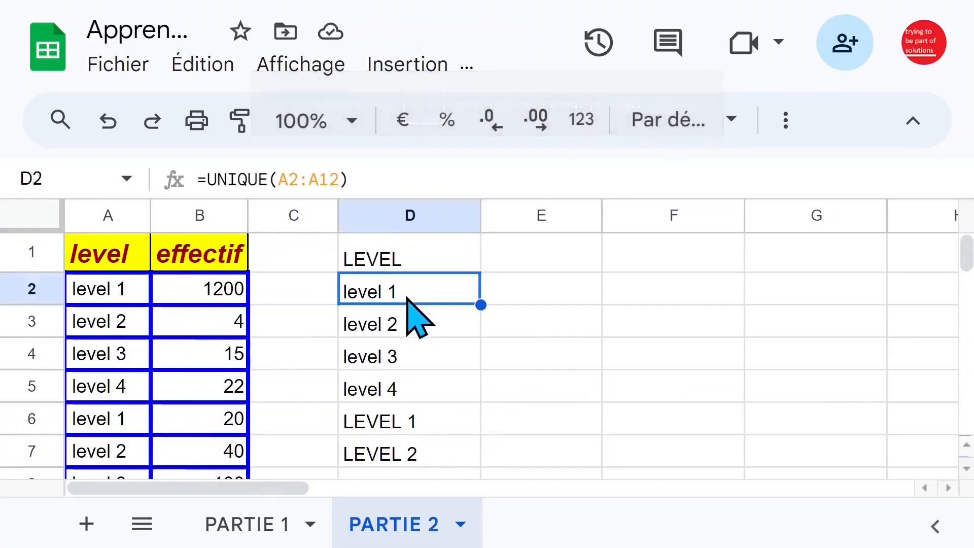
Test in E2 whether the lowercase and uppercase level 1 entries are equal with =D2=D6
left_click(412, 429)
left_click(428, 281)
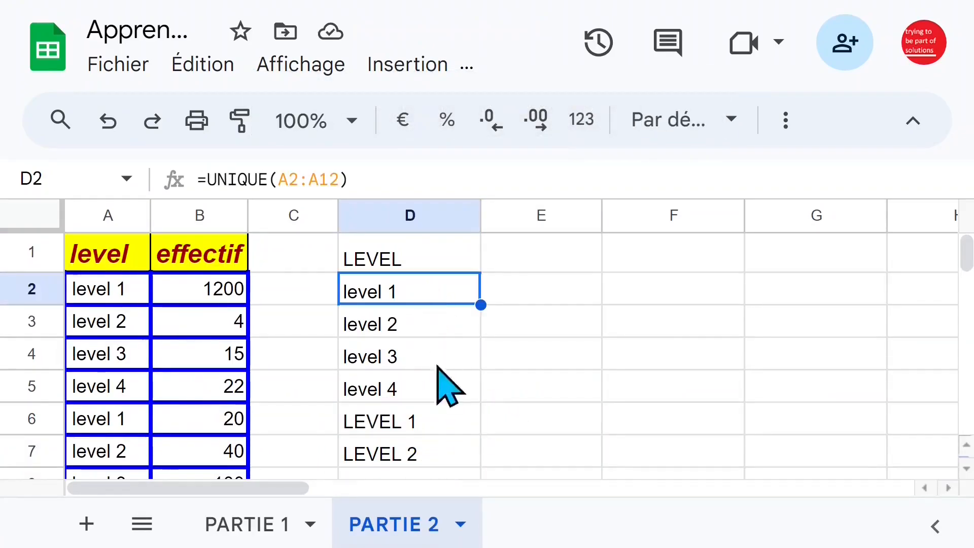
left_click(420, 424)
left_click(575, 306)
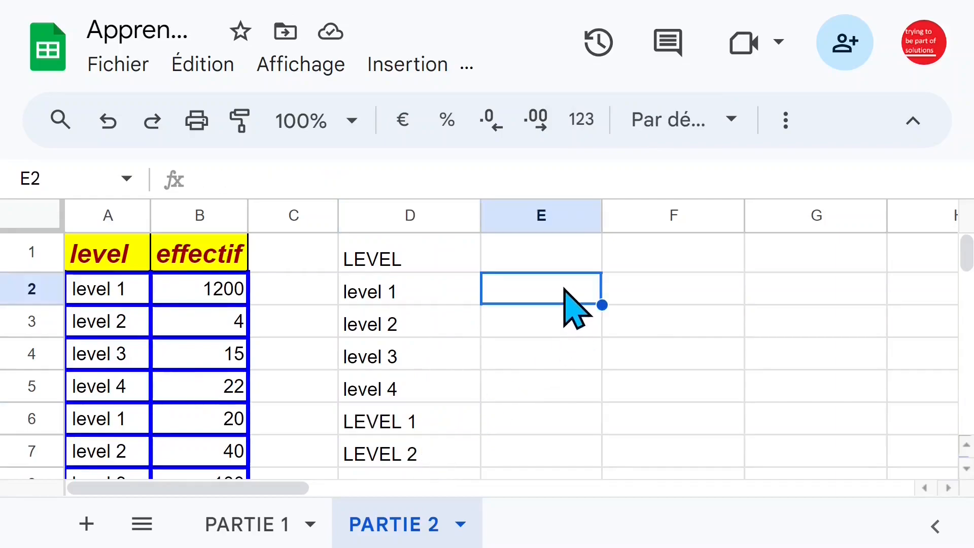
type("+")
key("BackSpace")
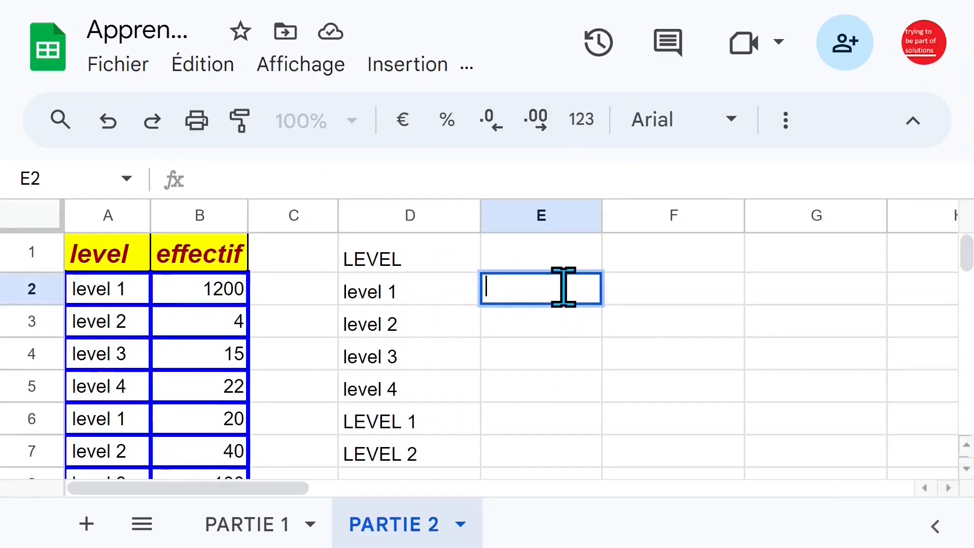
type("=")
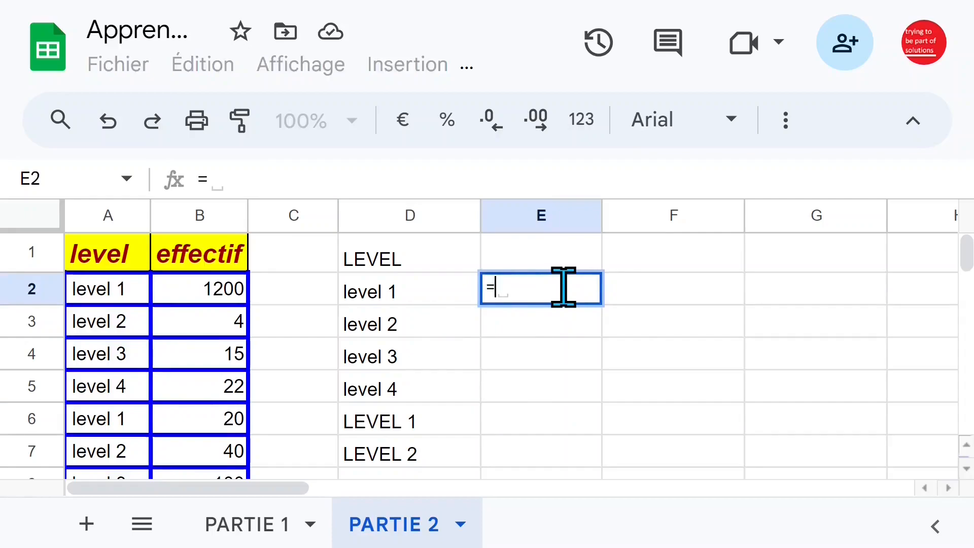
left_click(400, 291)
type("=")
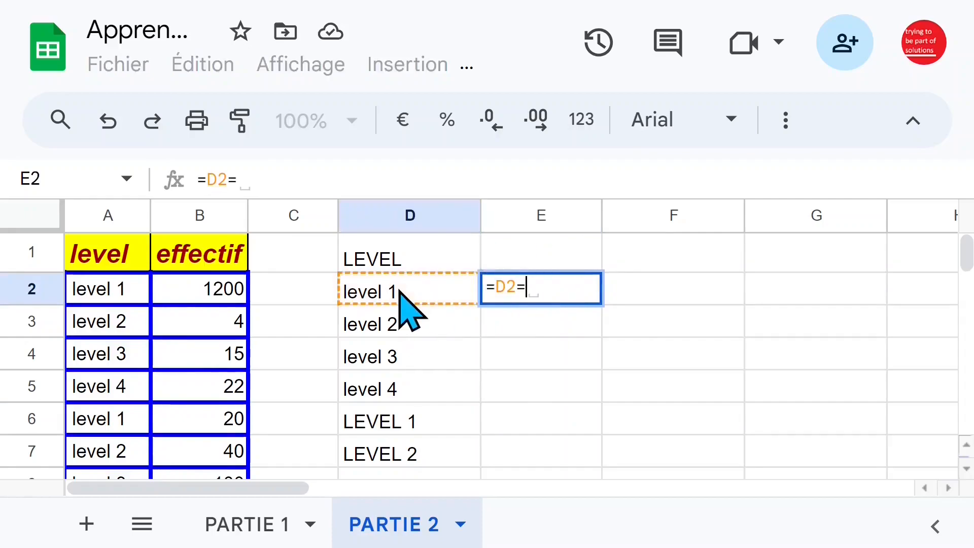
left_click(413, 428)
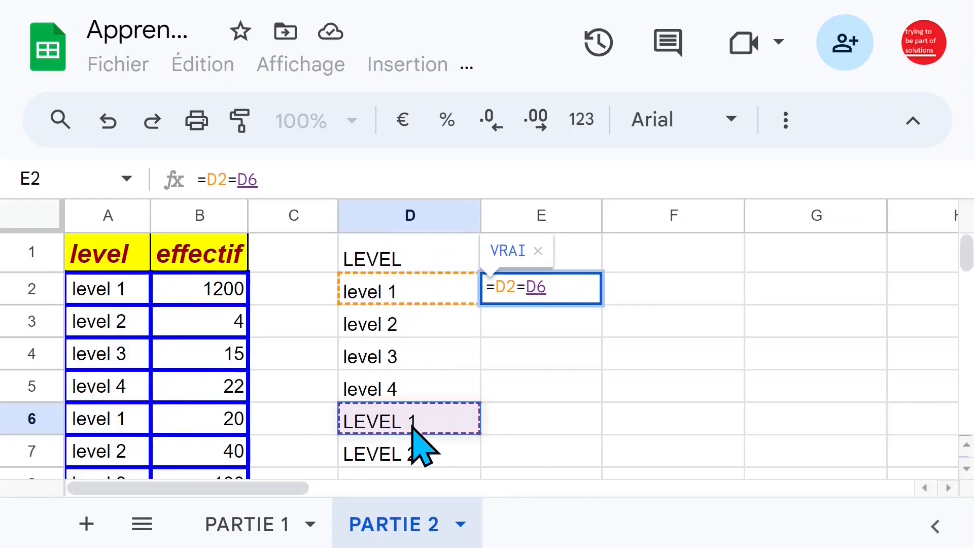
key("Return")
Clear the comparison from cells E2:E3
left_click(542, 291)
left_click_drag(602, 304, 536, 318)
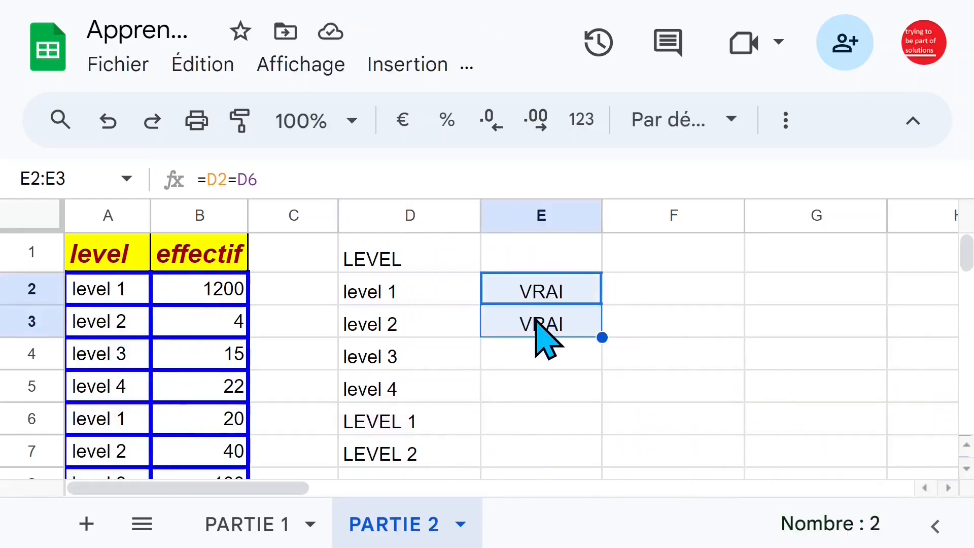
key("Delete")
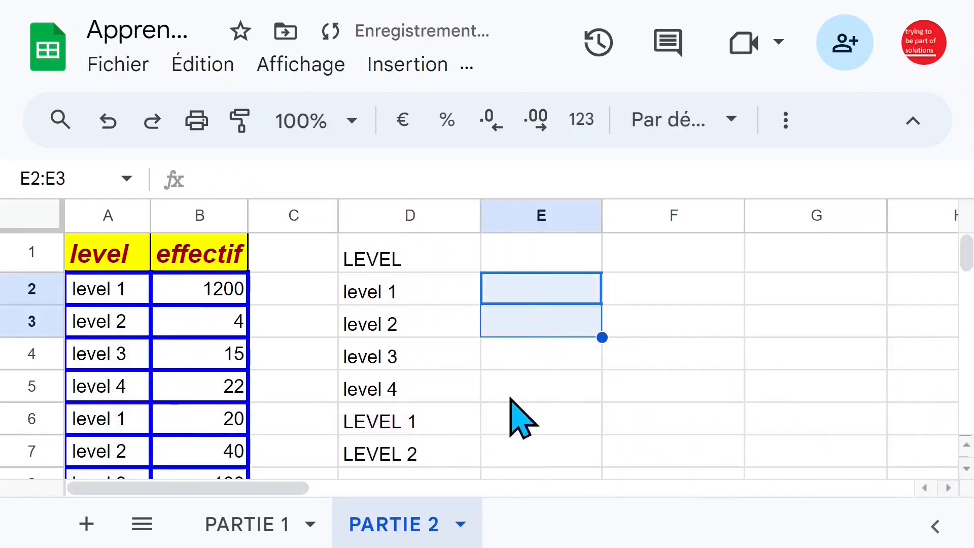
left_click(510, 398)
Inspect the uppercase entries of the unique list, then clear D1:D7 to remove the header and list
left_click(432, 410)
scroll(457, 411, "down", 1)
left_click(440, 391)
double_click(427, 385)
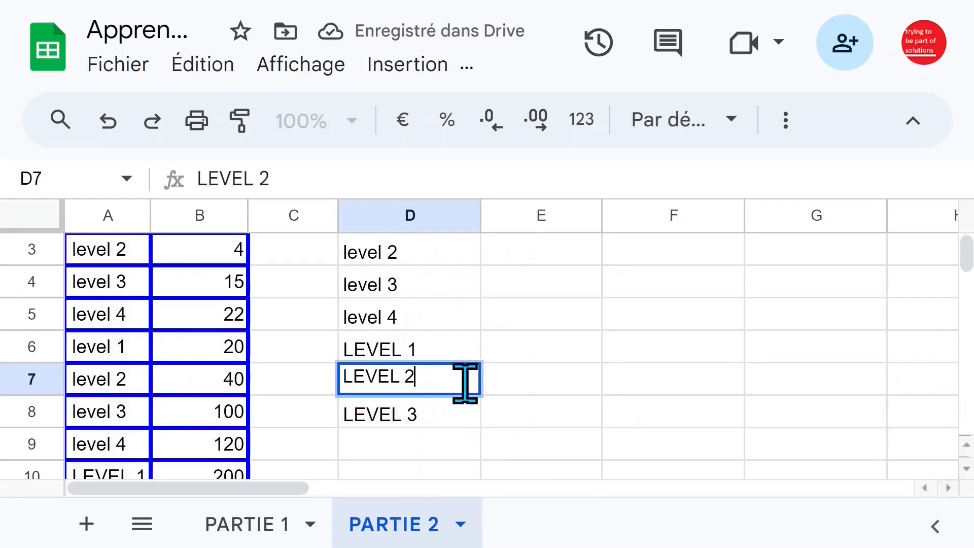
left_click(401, 380)
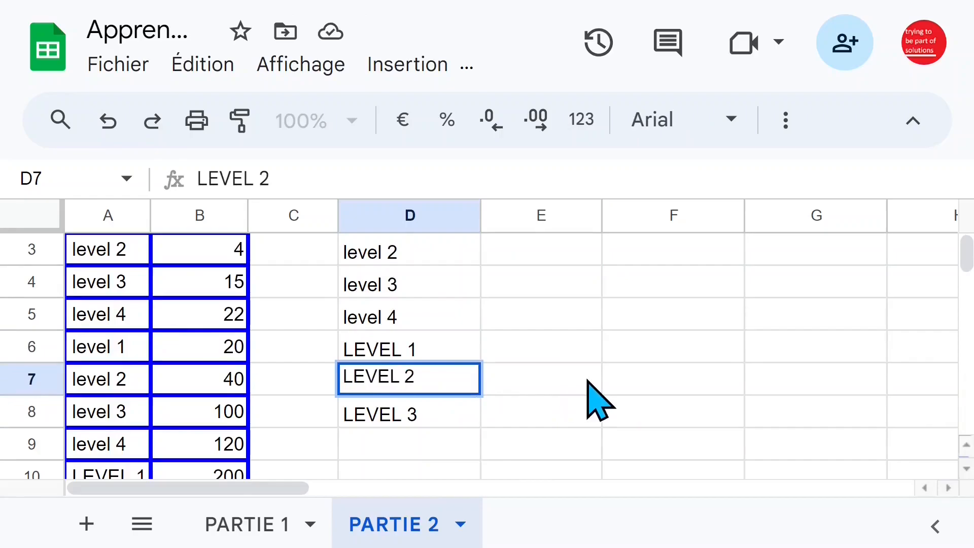
left_click(588, 381)
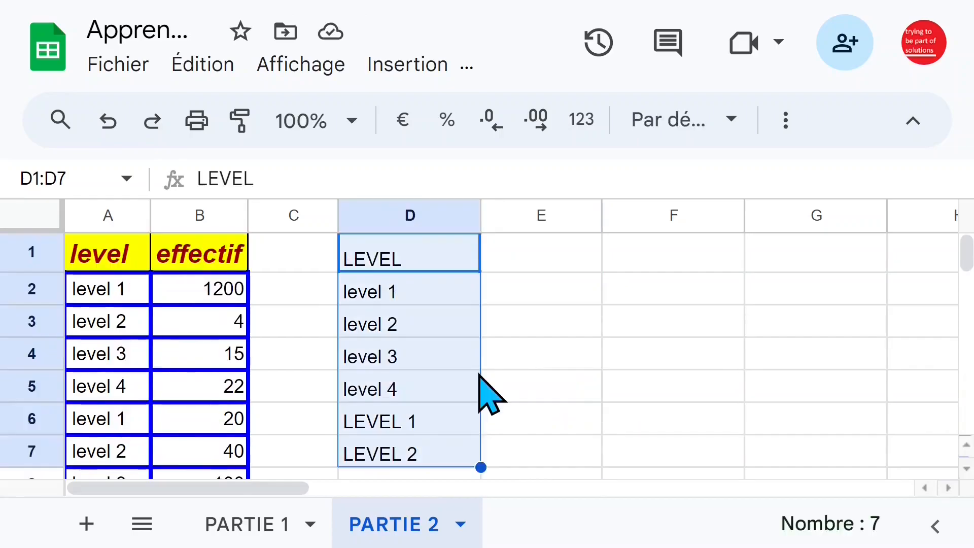
key("Delete")
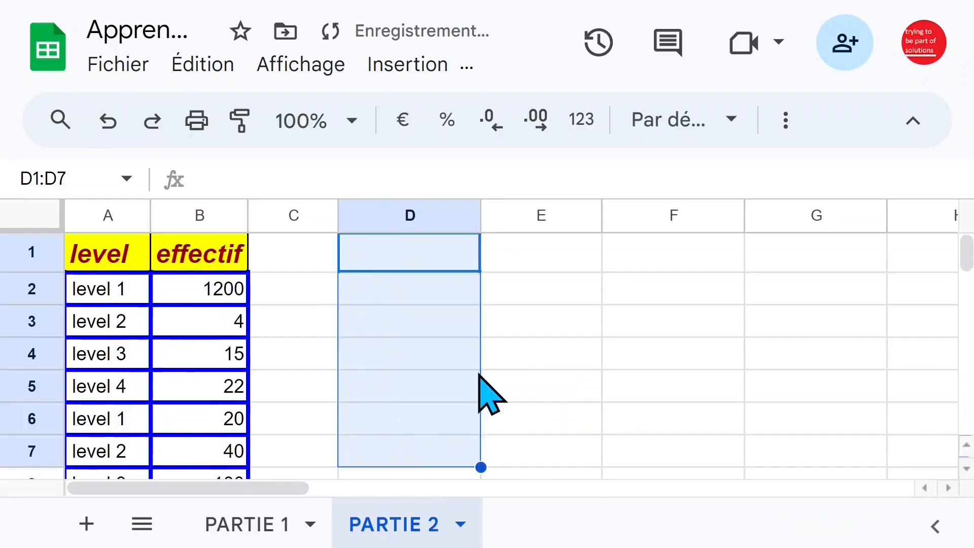
scroll(479, 374, "down", 2)
scroll(479, 374, "up", 3)
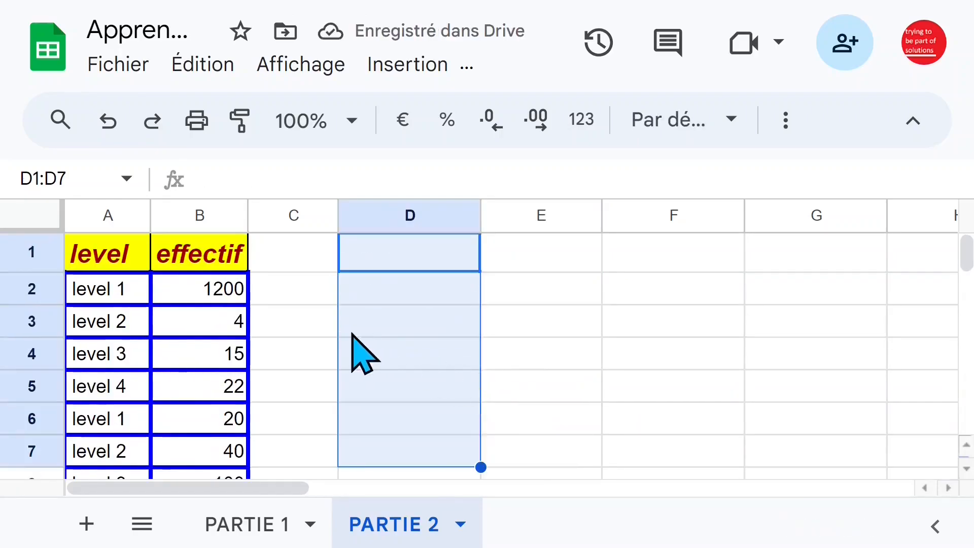
Convert the first level name to uppercase in C2 with =MAJUSCULE(A2)
left_click(310, 298)
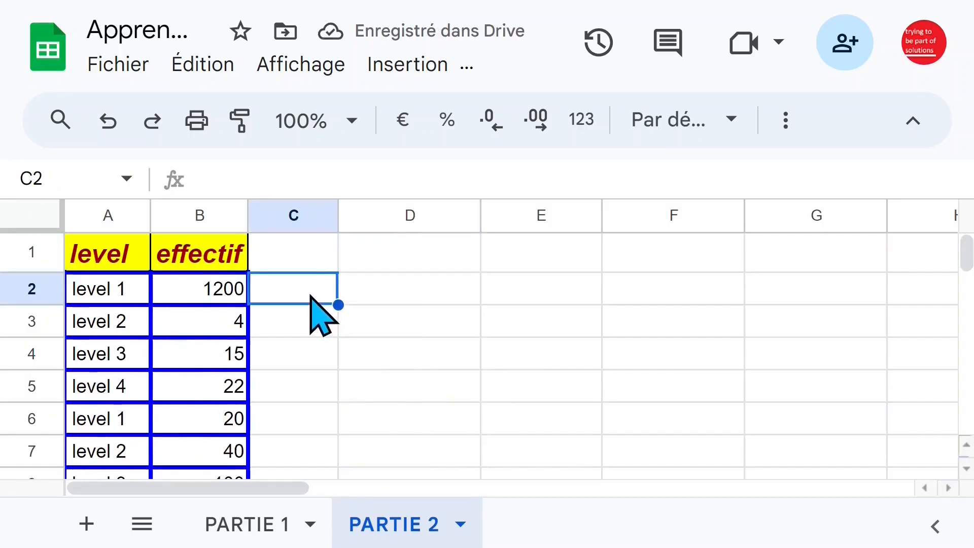
type("=maj")
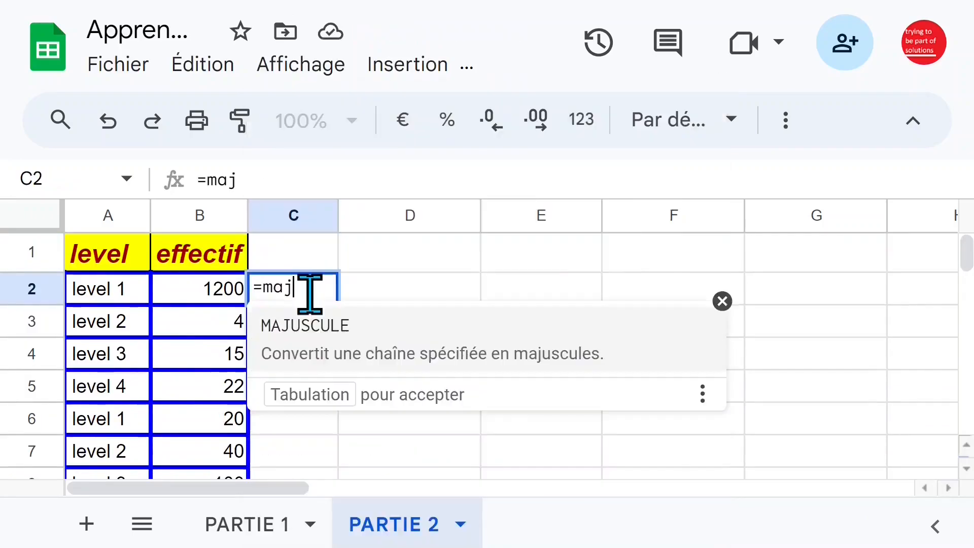
key("Tab")
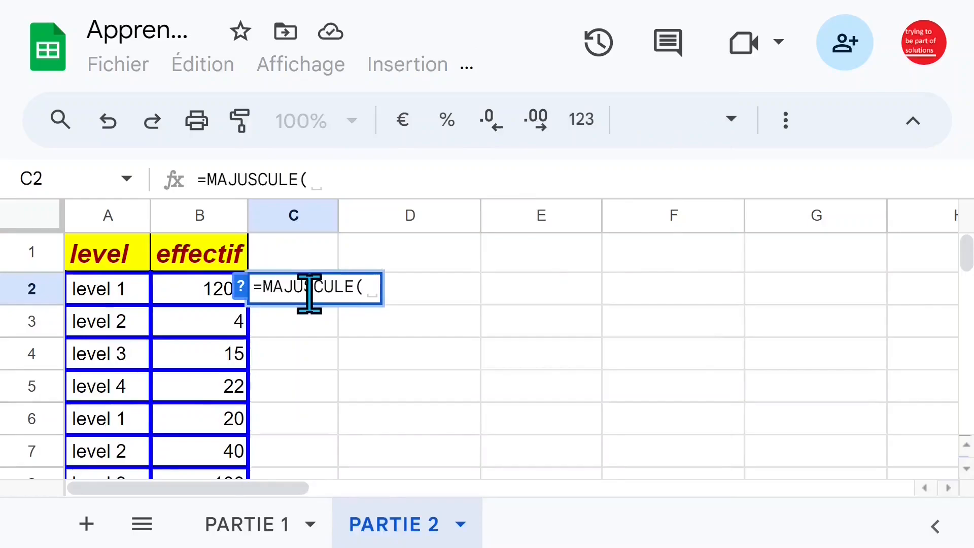
left_click(96, 298)
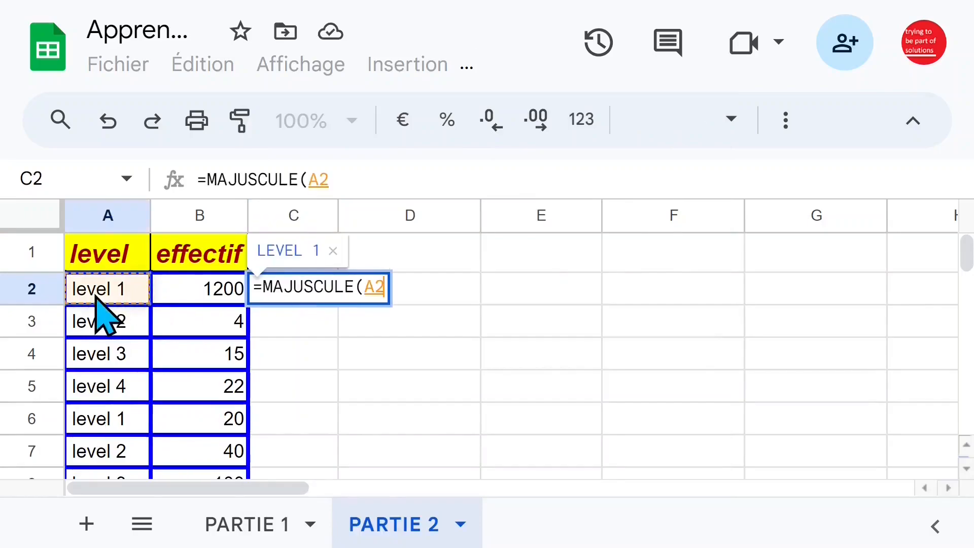
key("Return")
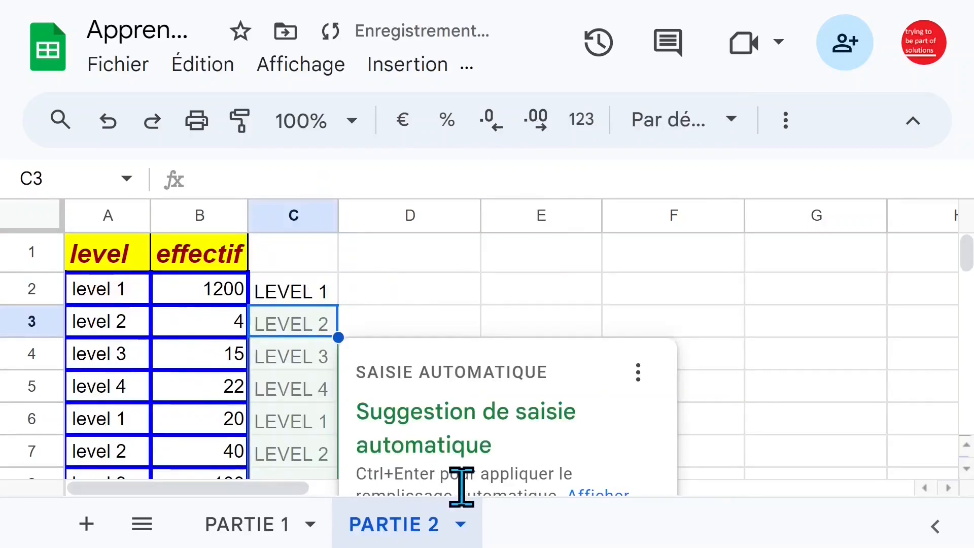
Fill the MAJUSCULE formula from C2 down to C12 and check the filled column
key("F11")
left_click(325, 289)
double_click(338, 305)
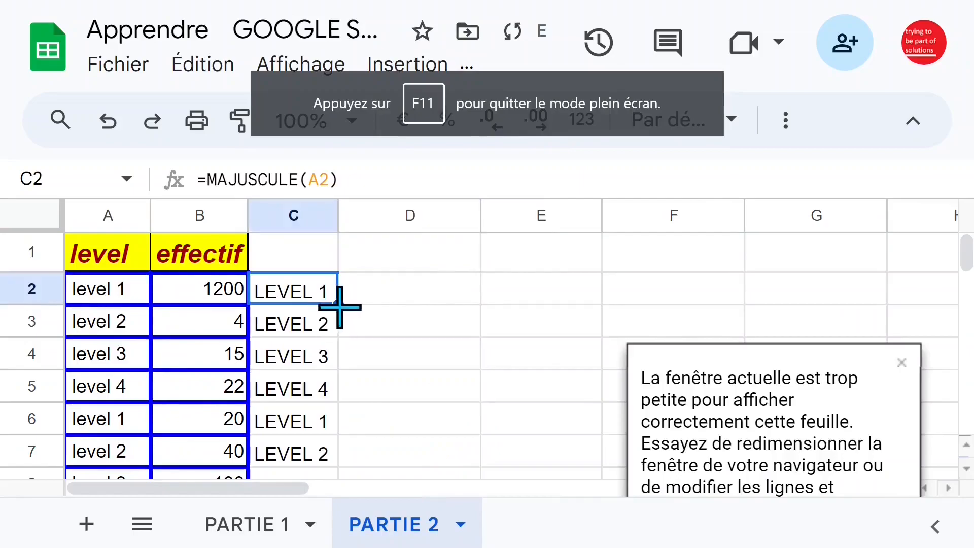
scroll(476, 367, "down", 1)
scroll(476, 367, "down", 1)
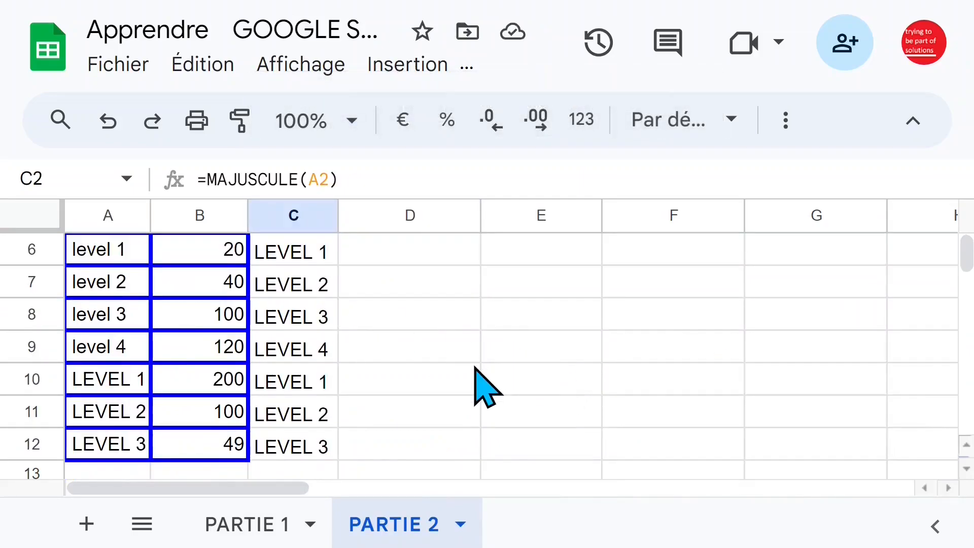
scroll(476, 368, "up", 3)
List the distinct uppercase levels in E2 with =UNIQUE(C2:C12) and check the entries of the resulting list
left_click(515, 297)
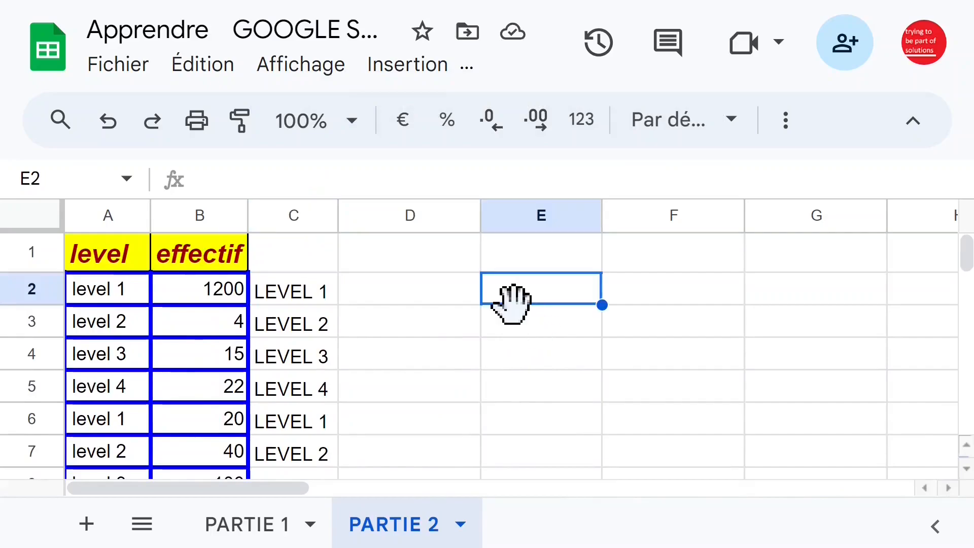
left_click(399, 68)
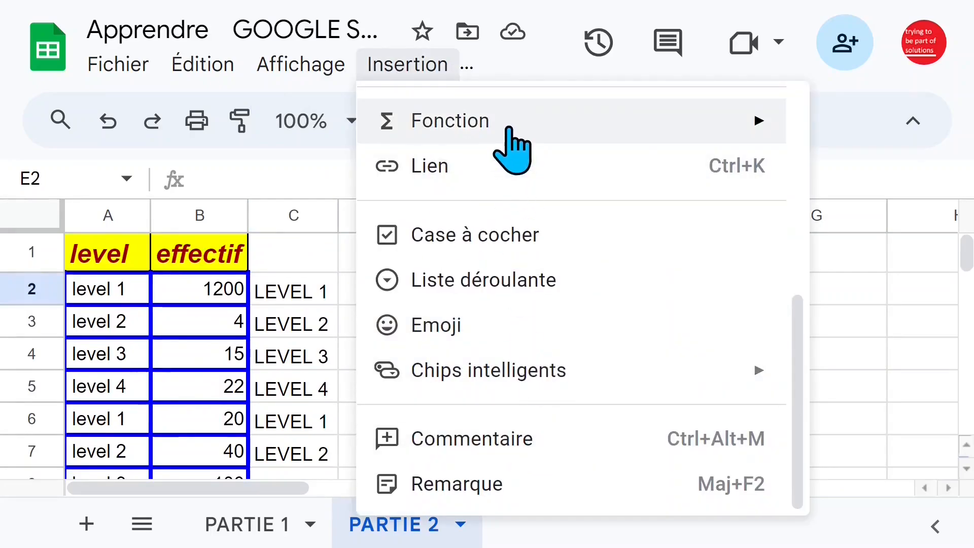
mouse_move(509, 133)
mouse_move(707, 261)
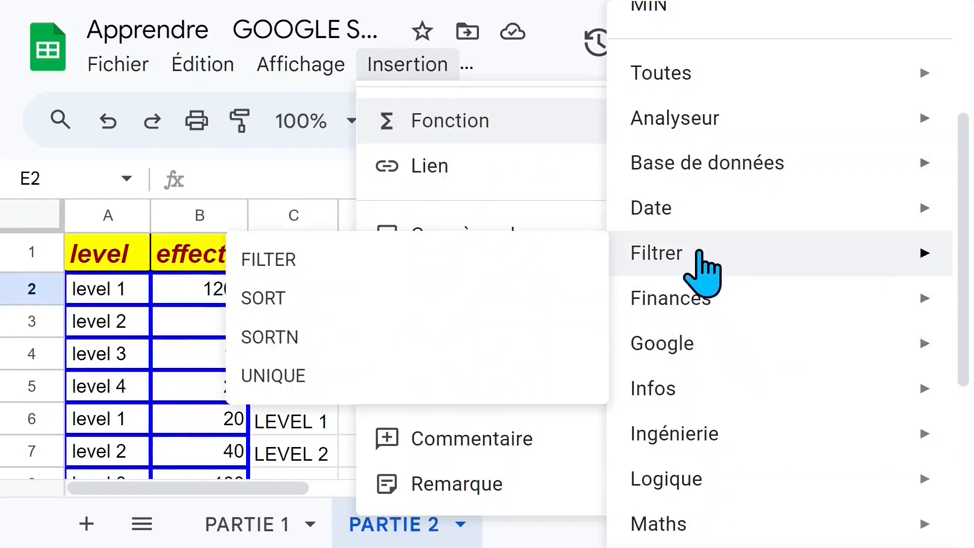
left_click(331, 401)
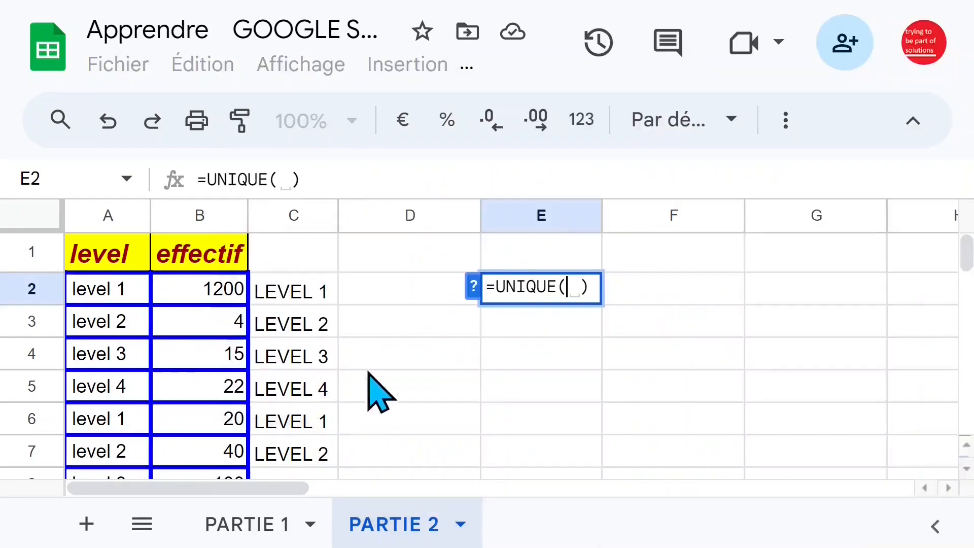
left_click(278, 299)
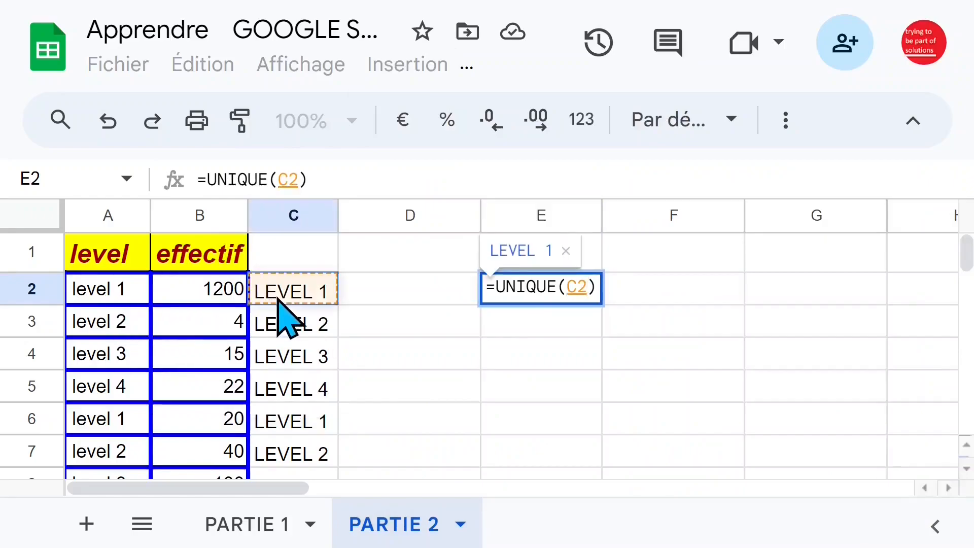
key("ctrl+shift+Down")
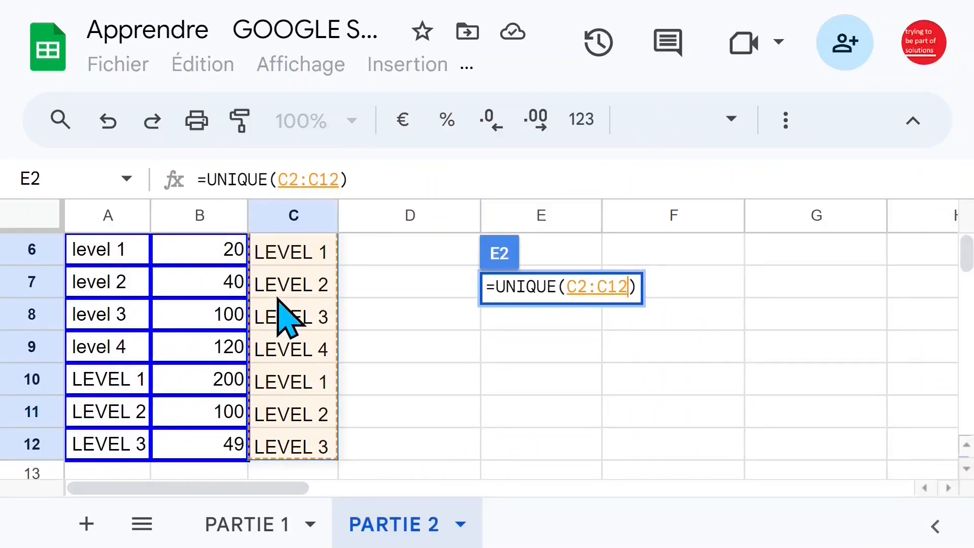
key("Return")
scroll(507, 383, "up", 2)
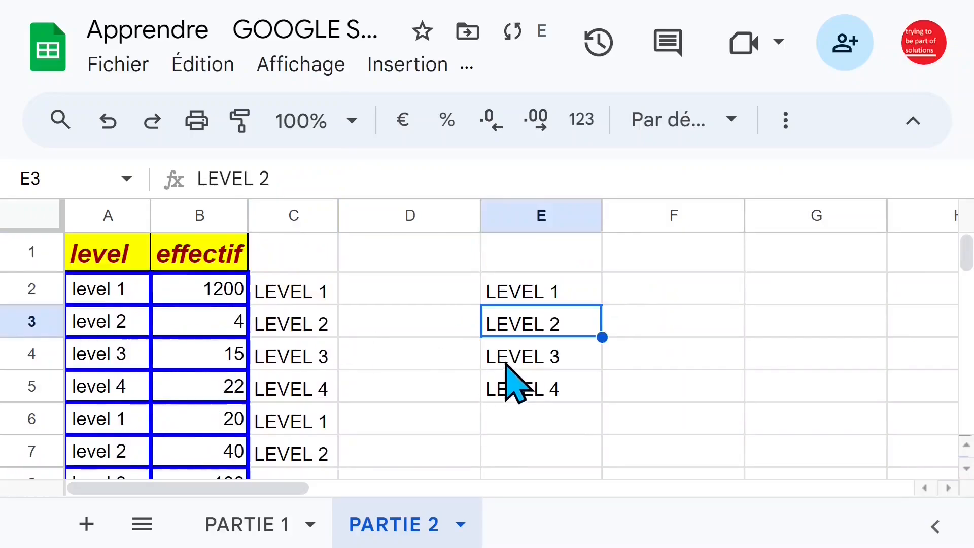
left_click(576, 391)
left_click(563, 294)
left_click(558, 355)
Enter the header LEVEL MAJ in C1 and widen column C to fit it
left_click(292, 239)
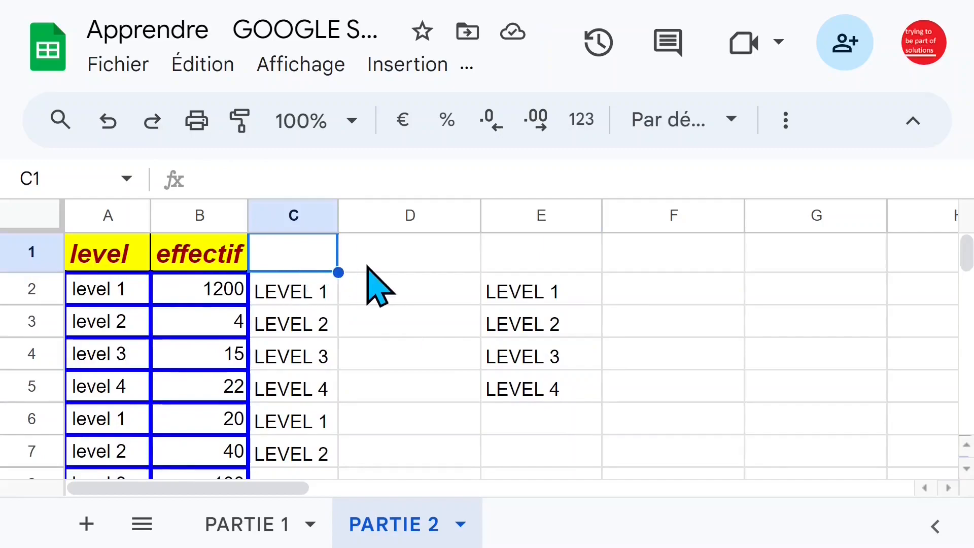
type("LEVEL MAJ")
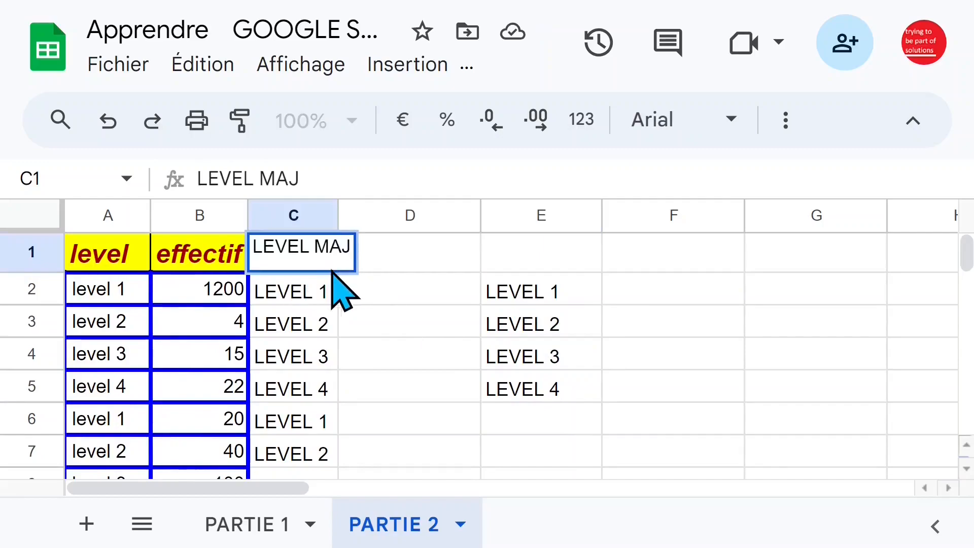
key("Return")
left_click_drag(335, 218, 384, 218)
Enter the header EFFECTIF in F1 beside the list of distinct levels
left_click(703, 254)
type("EFFECTIF")
key("Return")
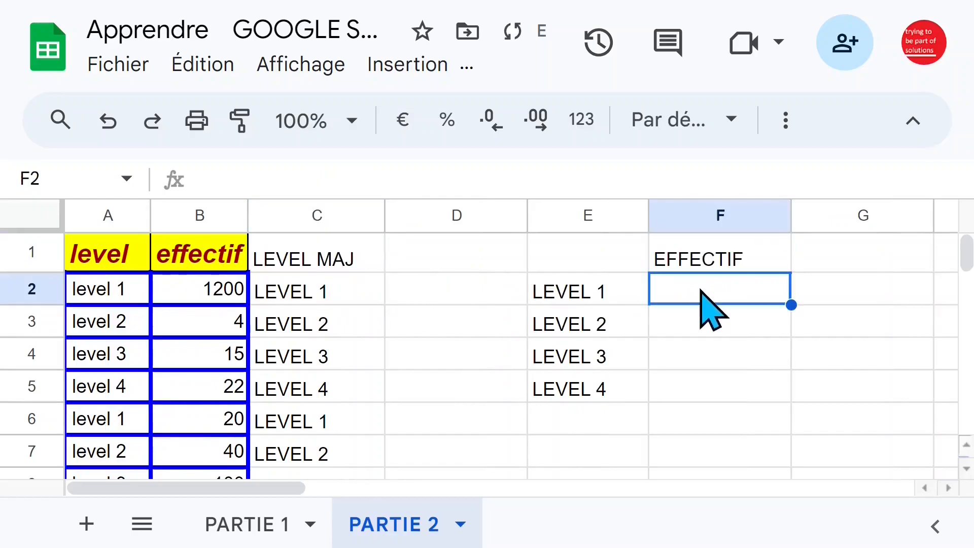
left_click(584, 295)
left_click(627, 350)
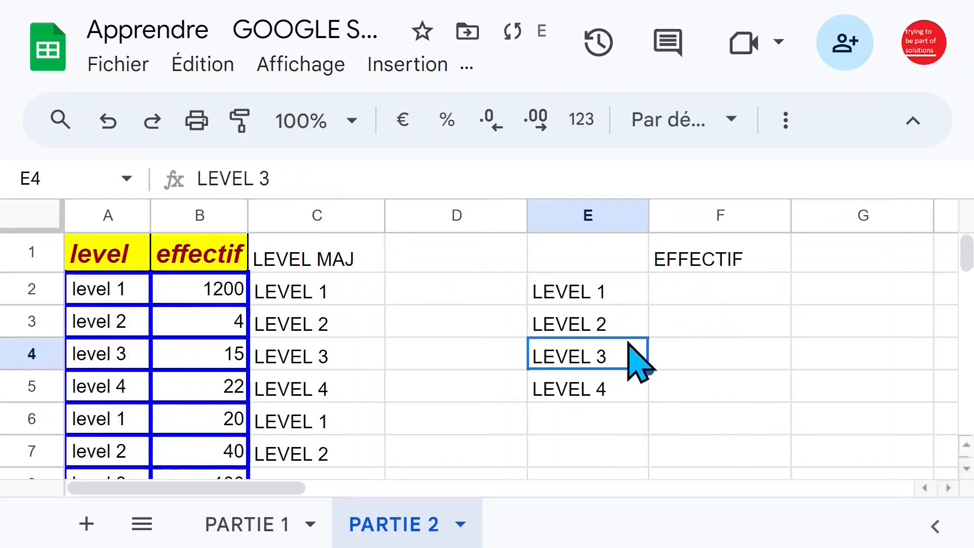
Start a SOMME.SI formula in F2 with C2:C12 as the range tested against the criterion
left_click(721, 285)
type("+SO")
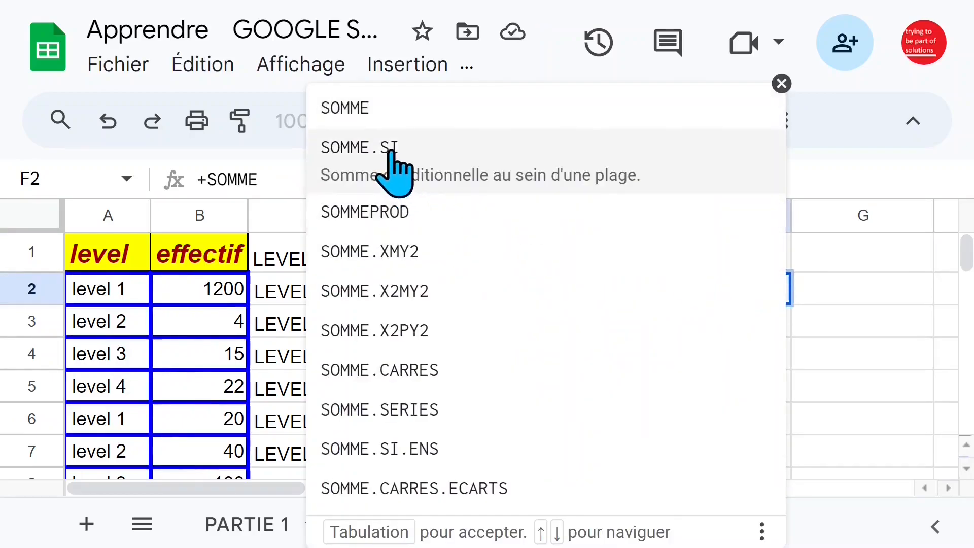
type("MME")
left_click(395, 152)
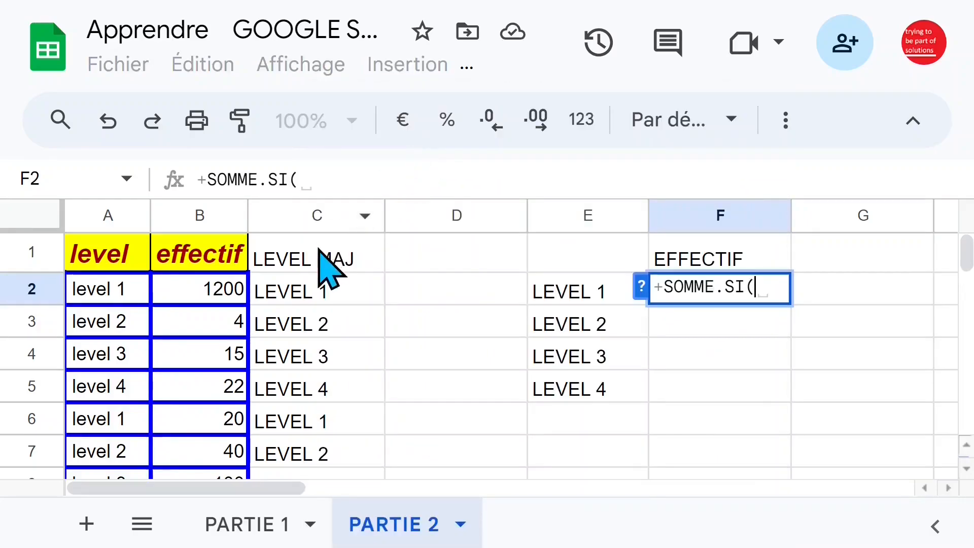
key("Left")
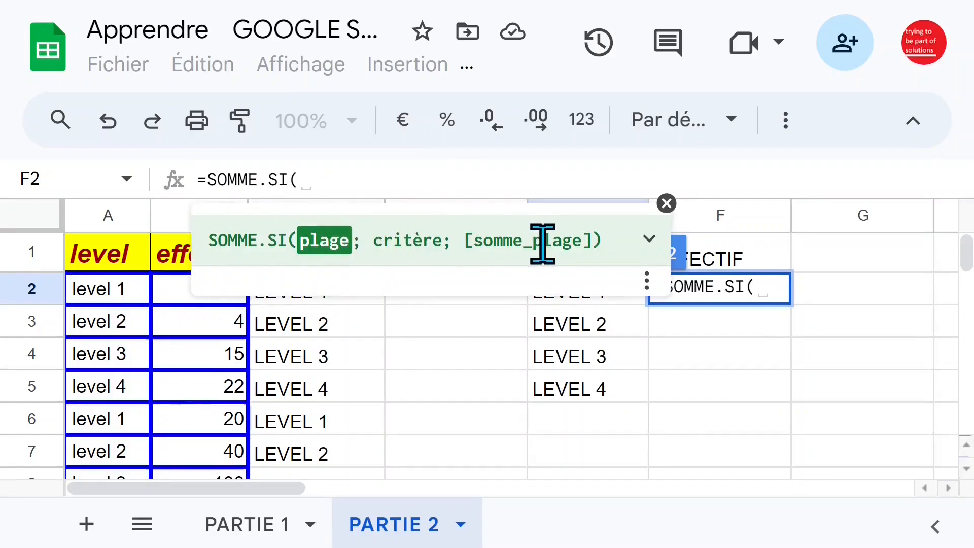
left_click_drag(339, 300, 337, 361)
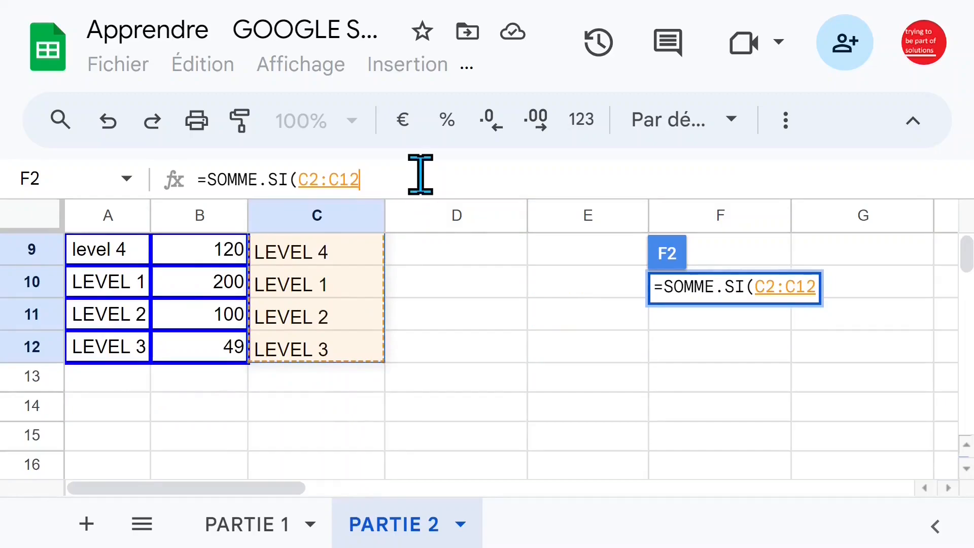
type(";")
Set E2 as the criterion of the SOMME.SI formula, consulting the function's argument help and closing it
scroll(633, 387, "up", 5)
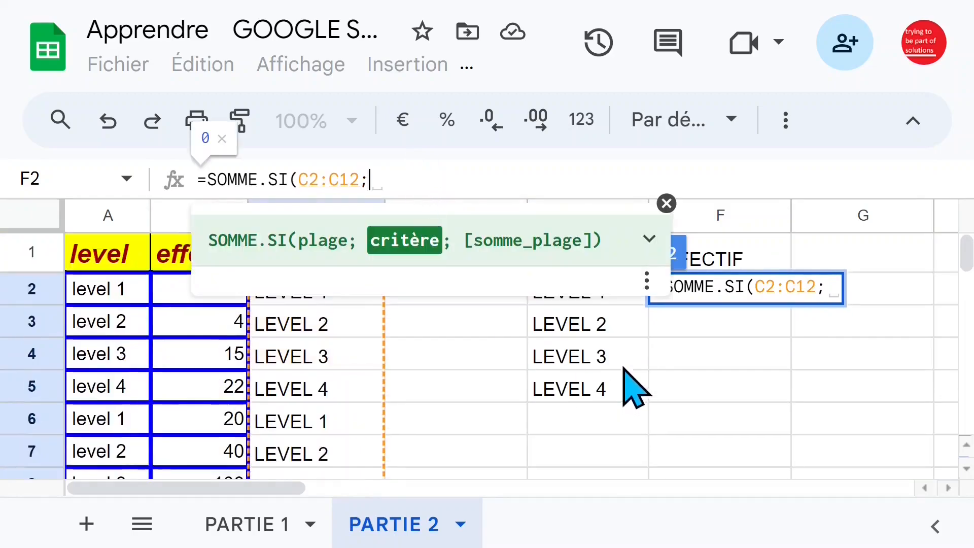
left_click(652, 238)
left_click(744, 324)
left_click(611, 294)
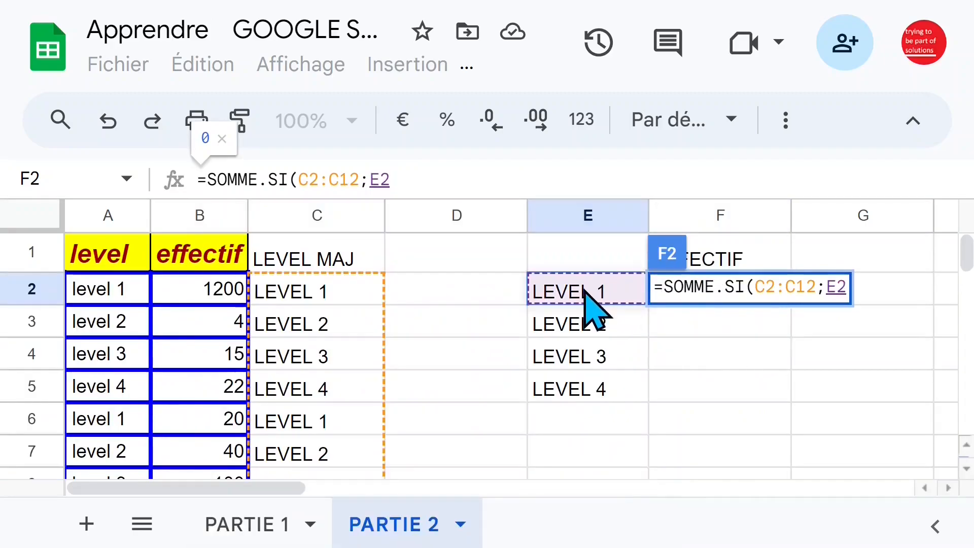
type(";")
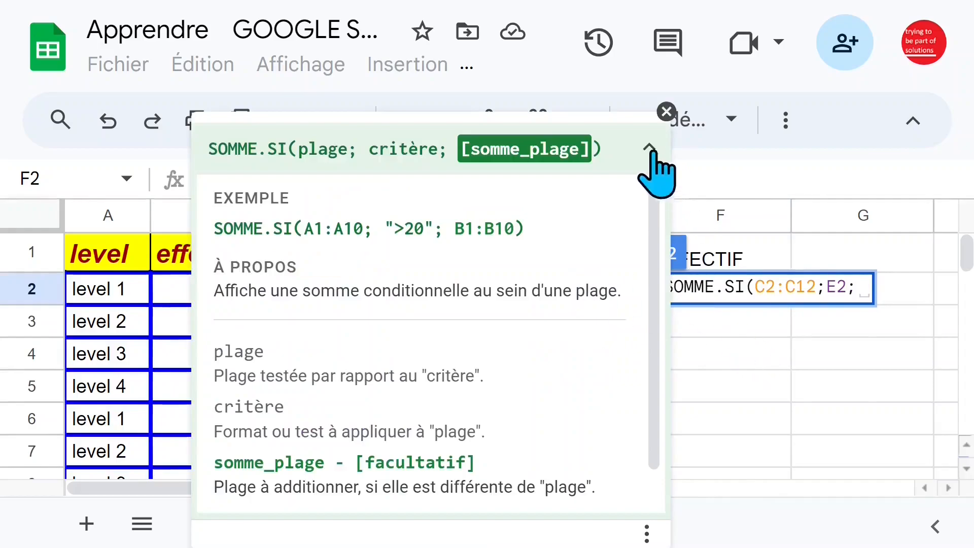
left_click(667, 112)
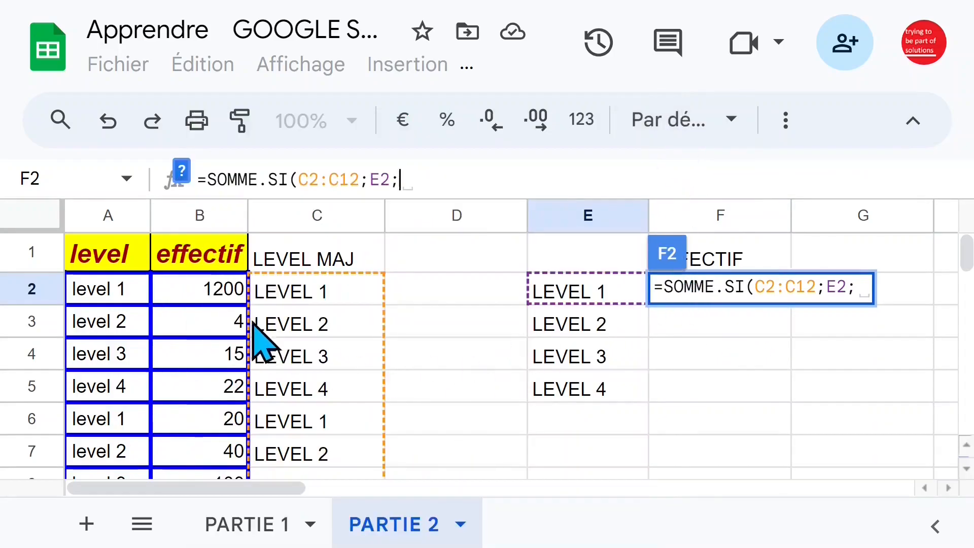
Complete the formula as =SOMME.SI(C2:C12;E2;B2:B12) with B2:B12 as the sum range, and decline the autofill suggestion
left_click(205, 288)
mouse_move(205, 288)
left_mouse_down()
mouse_move(201, 507)
mouse_move(224, 288)
left_mouse_up()
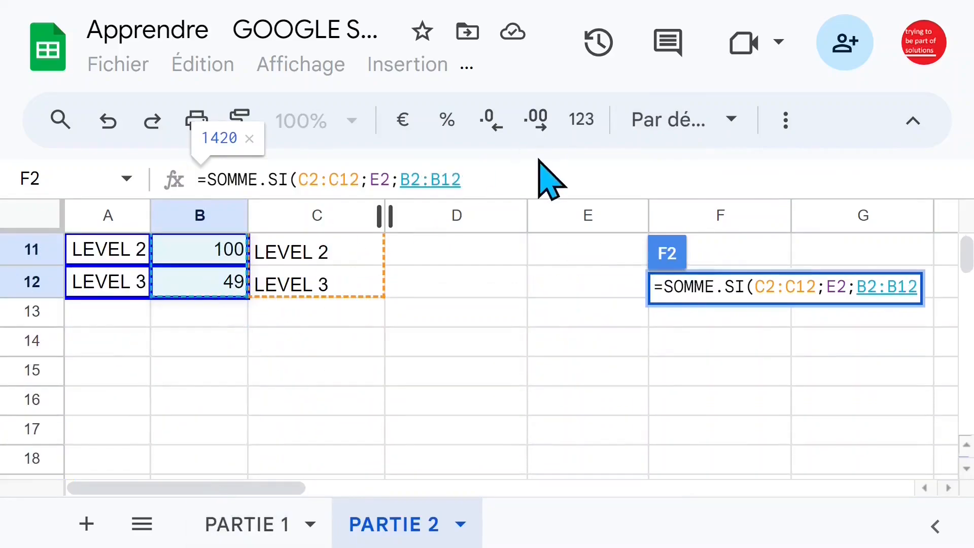
left_click(518, 171)
type(")")
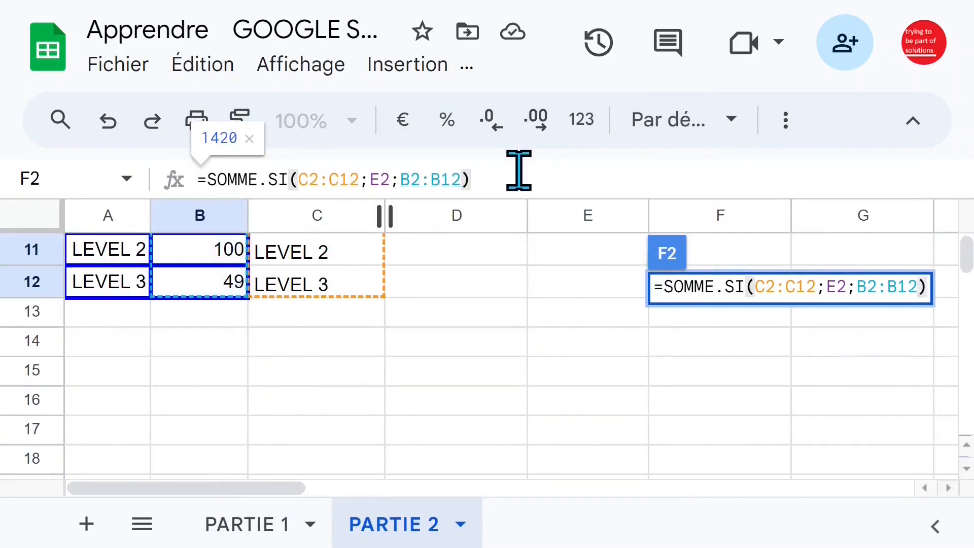
key("Return")
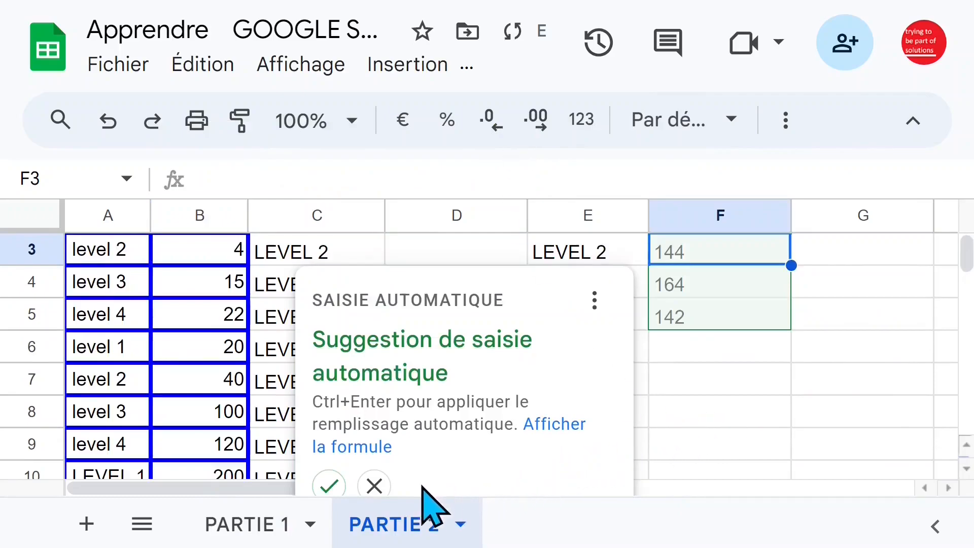
left_click(374, 485)
scroll(761, 428, "up", 1)
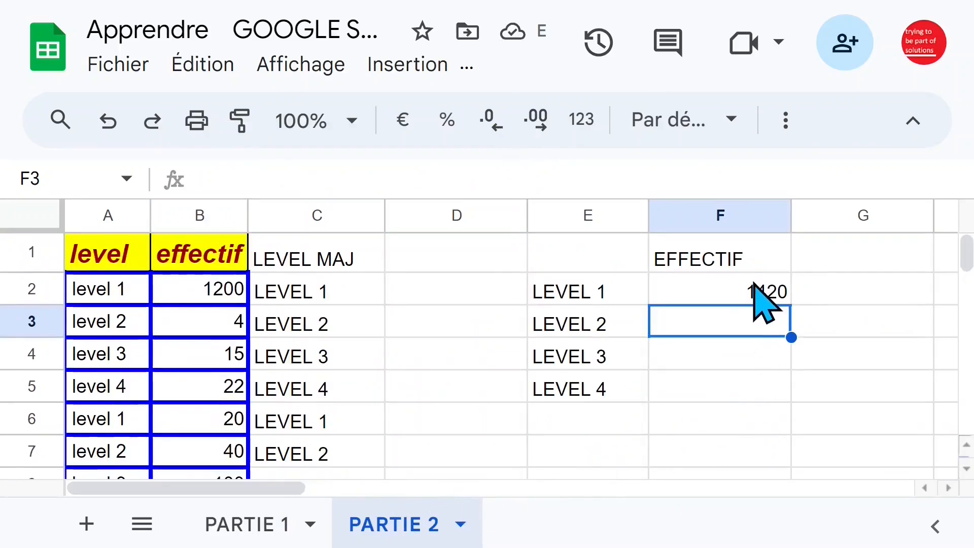
Try copying the SOMME.SI formula from F2 into F3 to inspect its cell references, and clear F3
left_click(761, 294)
left_click(738, 321)
left_click(756, 292)
left_click_drag(788, 305, 787, 327)
left_click(754, 327)
double_click(734, 327)
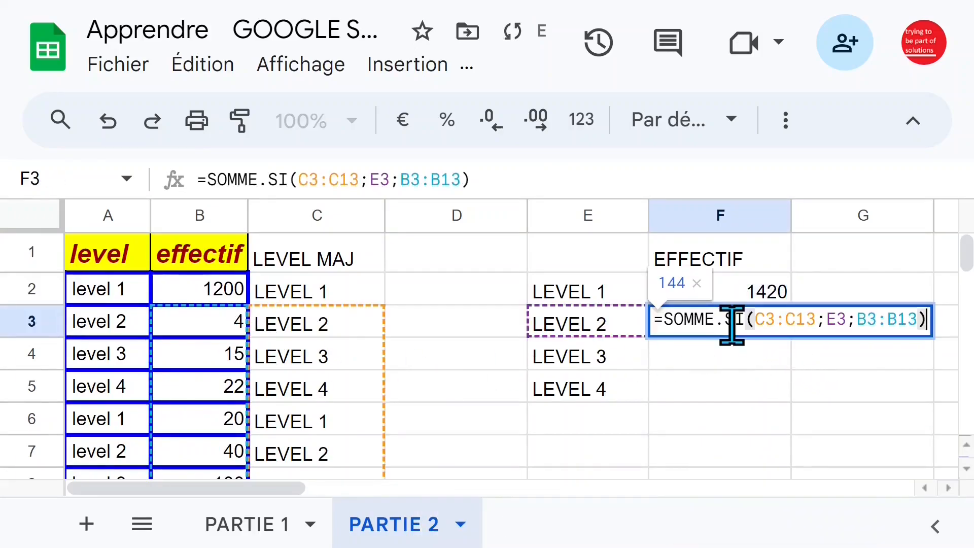
scroll(398, 354, "down", 5)
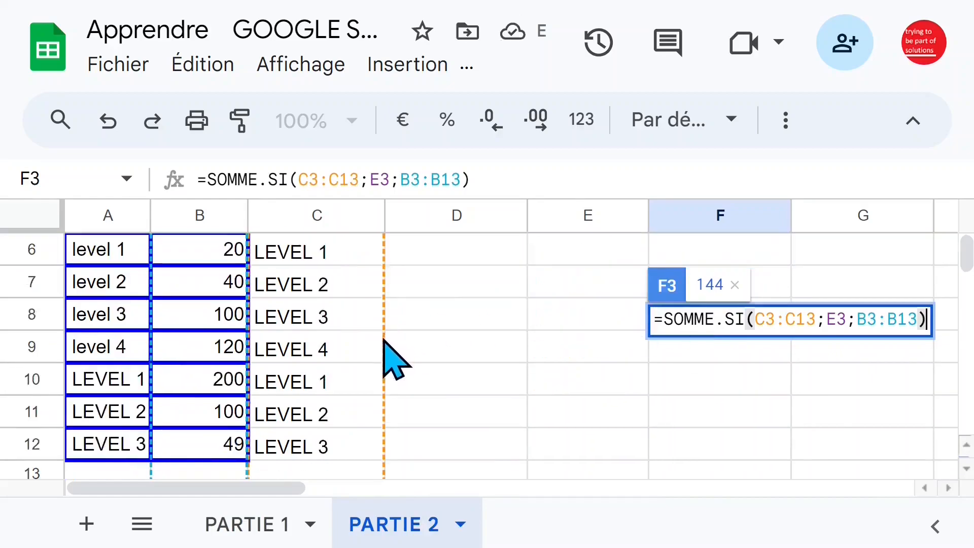
scroll(382, 344, "up", 5)
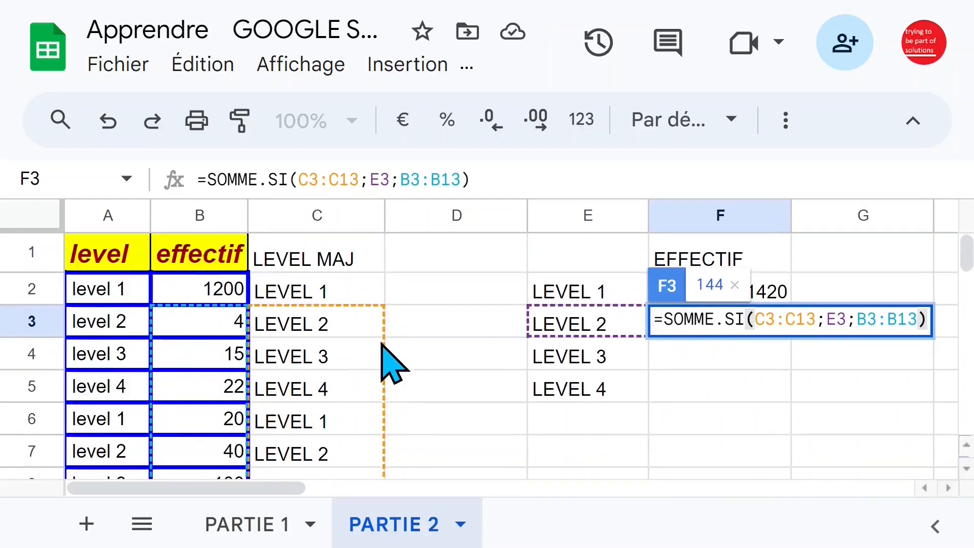
key("Escape")
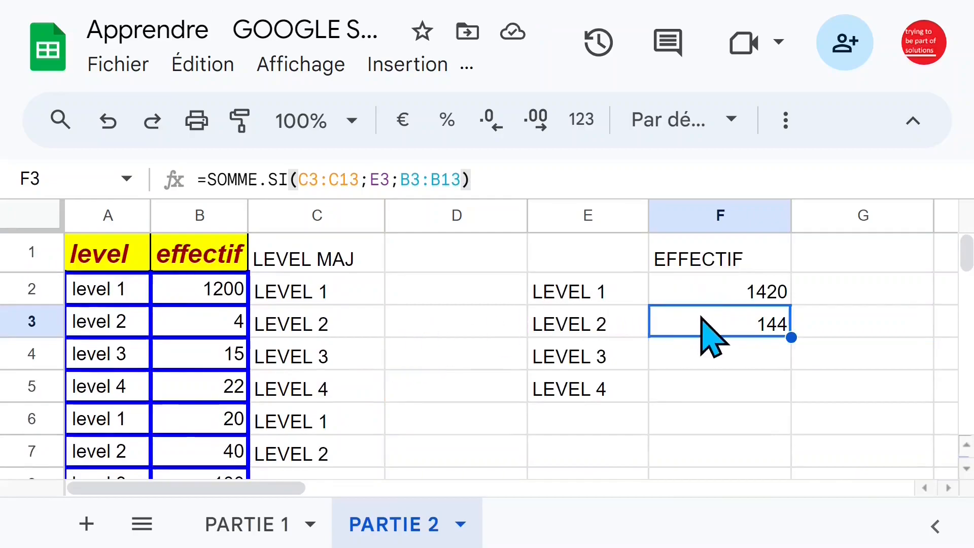
key("Delete")
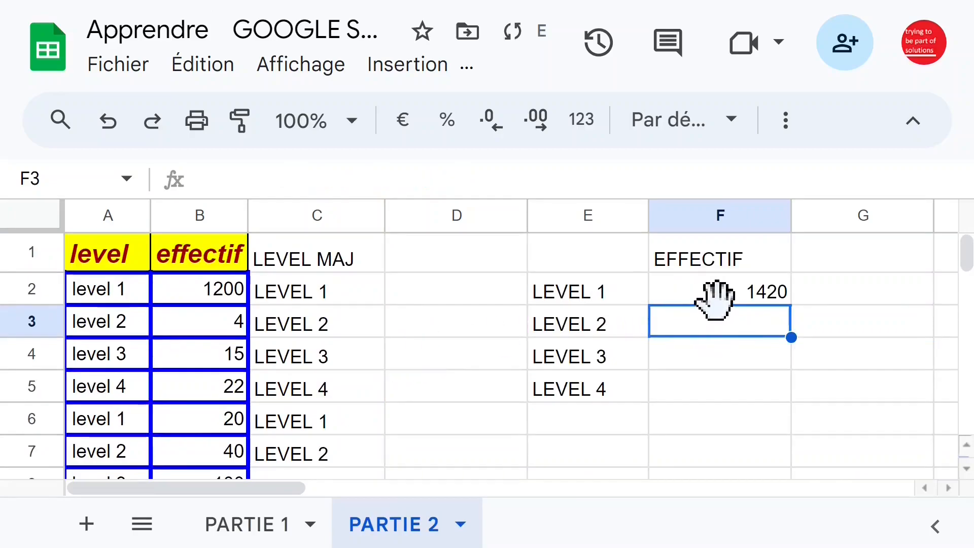
Make both ranges in F2 absolute so the formula reads =SOMME.SI($C$2:$C$12;E2;$B$2:$B$12)
left_click(715, 301)
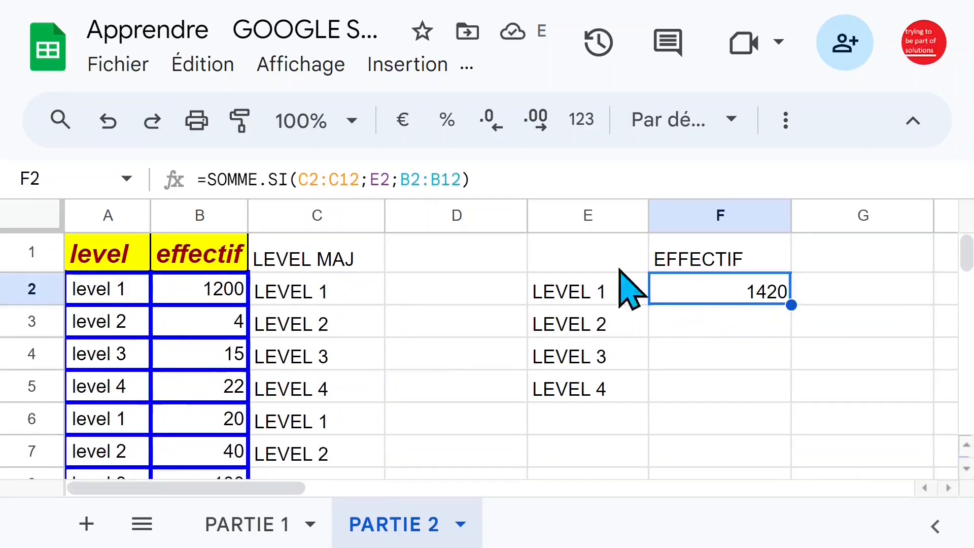
left_click(324, 180)
double_click(324, 180)
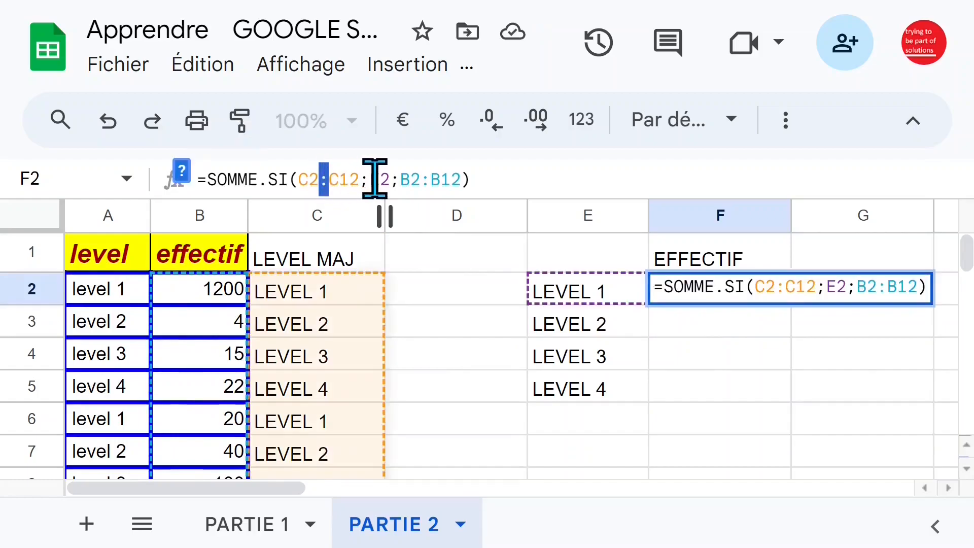
key("F4")
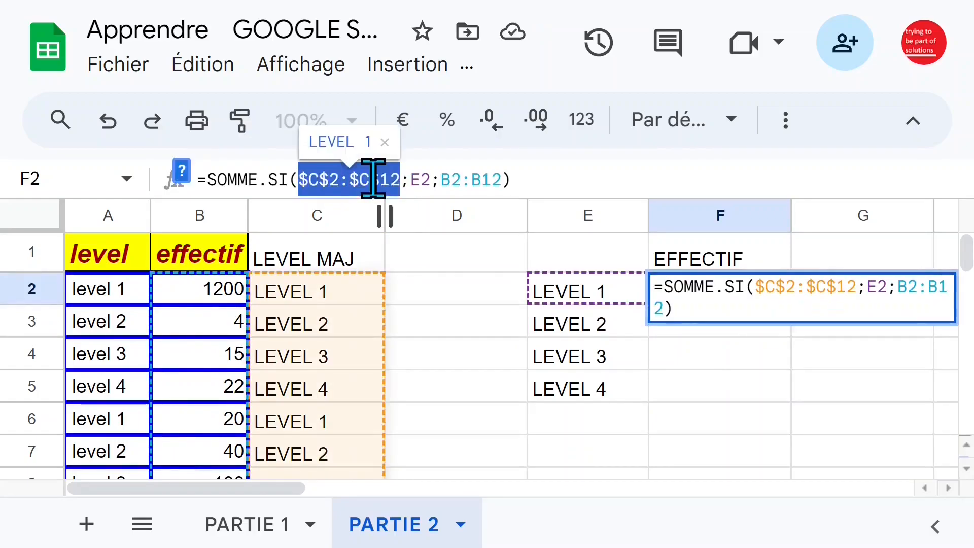
left_click(467, 180)
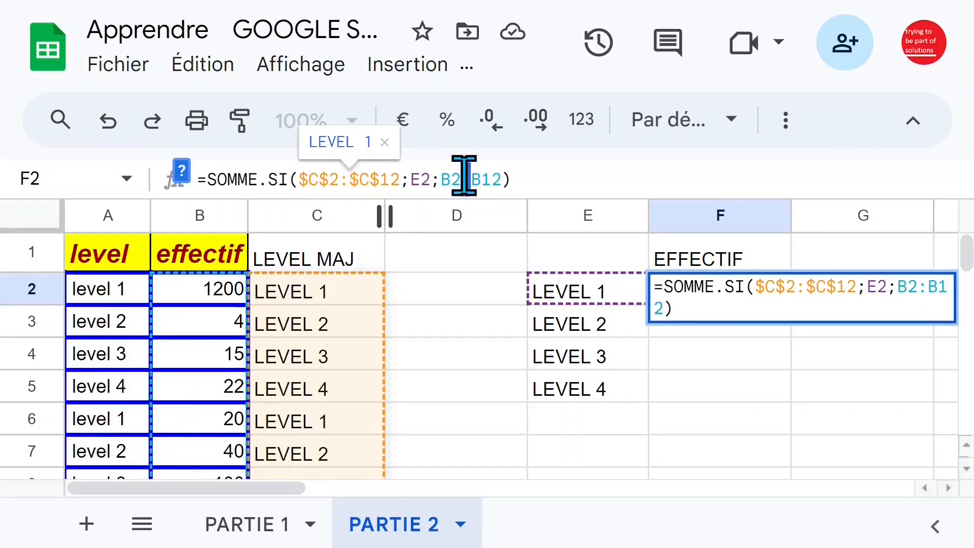
double_click(465, 179)
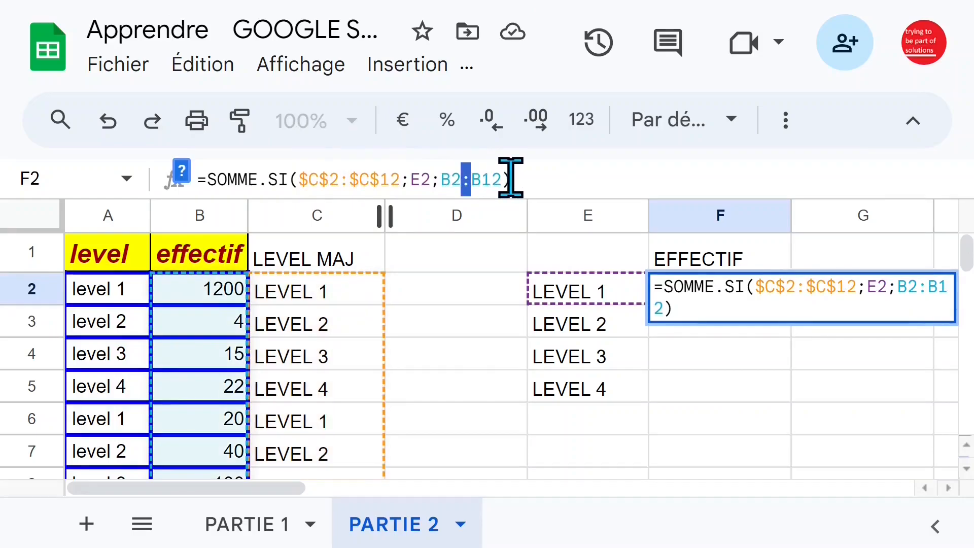
key("F4")
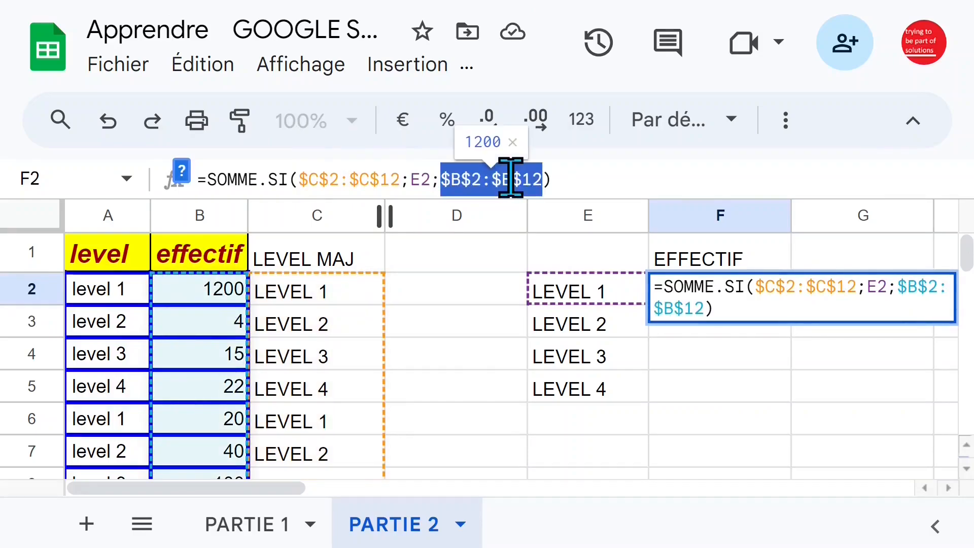
key("Return")
left_click(730, 292)
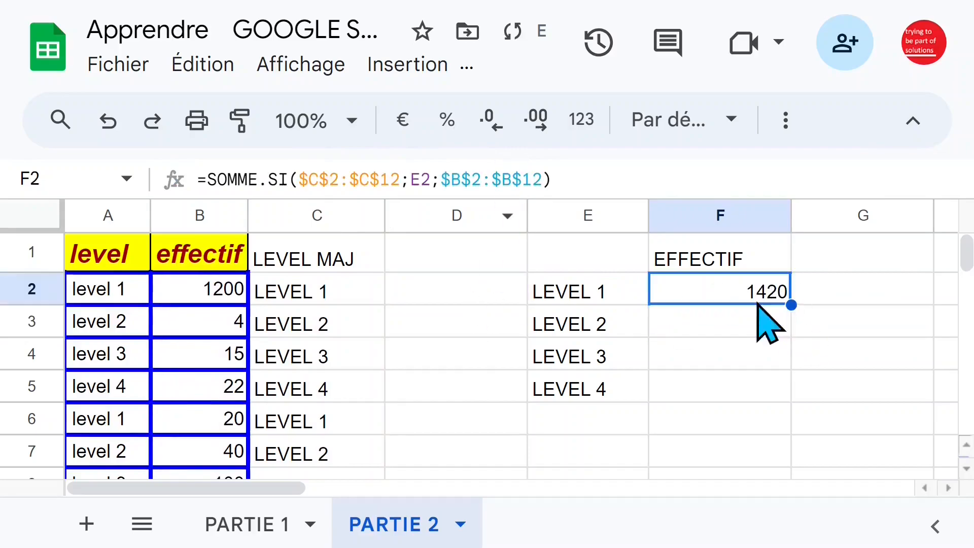
Fill the SOMME.SI formula from F2 down to F5, and inspect the copied formula's references in F5
left_click_drag(791, 306, 790, 395)
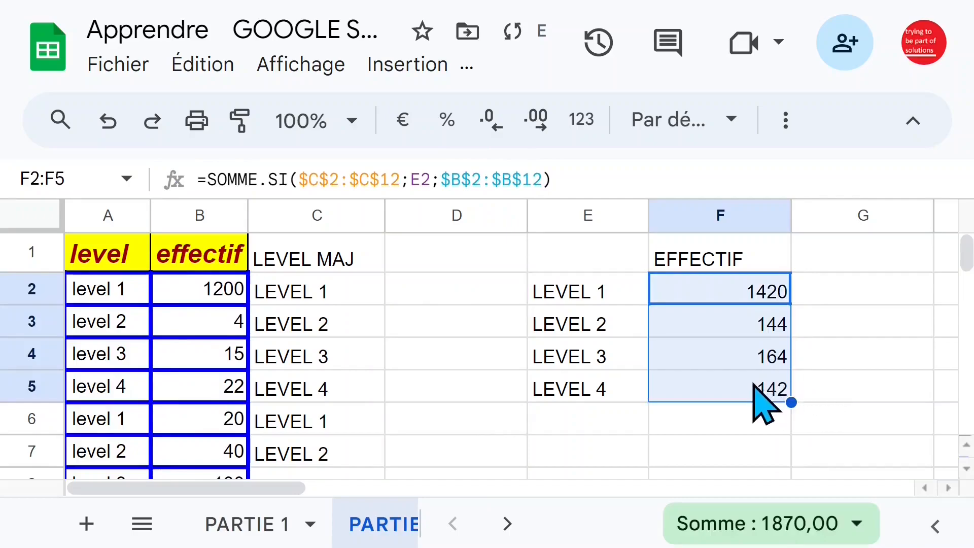
left_click(761, 398)
double_click(756, 389)
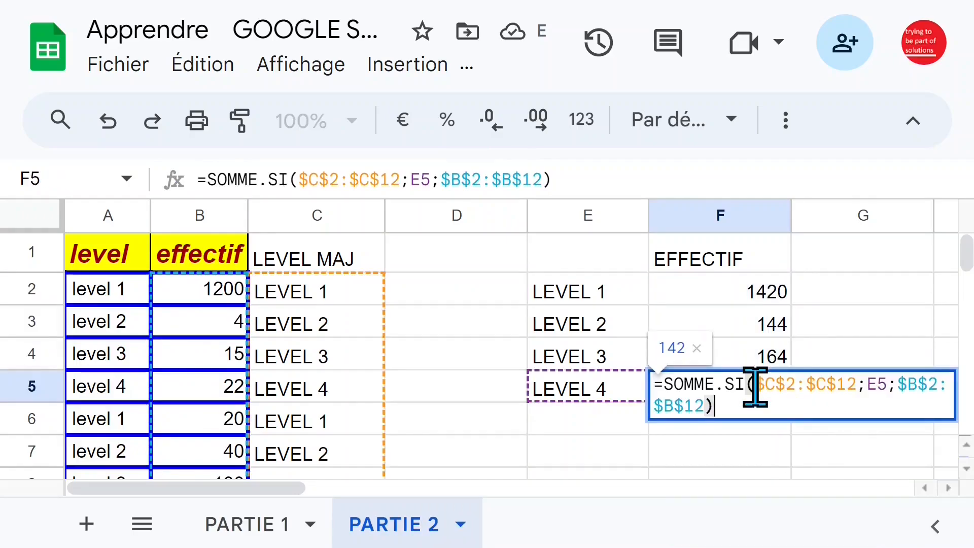
key("Escape")
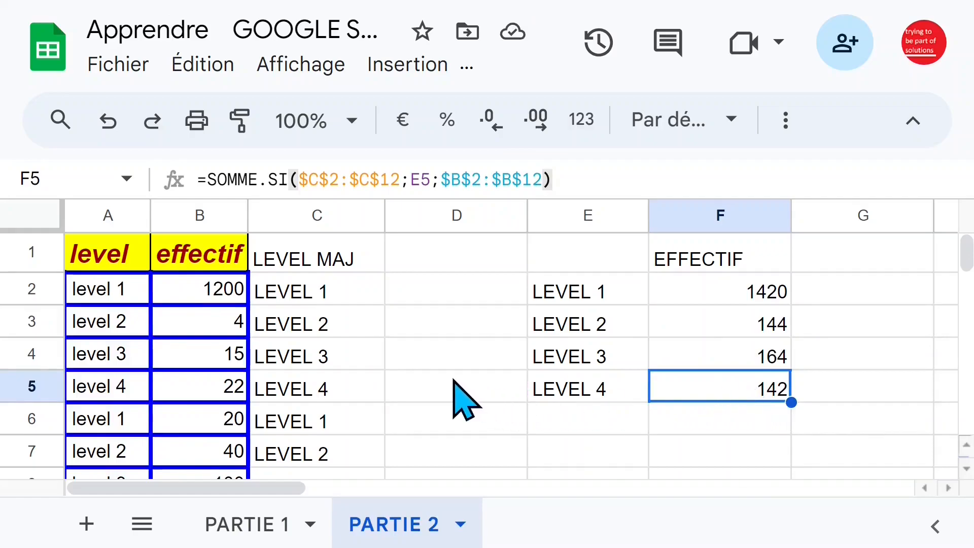
Examine the level 4 effectif values in B5 and B9, and the MAJUSCULE formulas in C12 and C2
left_click(223, 395)
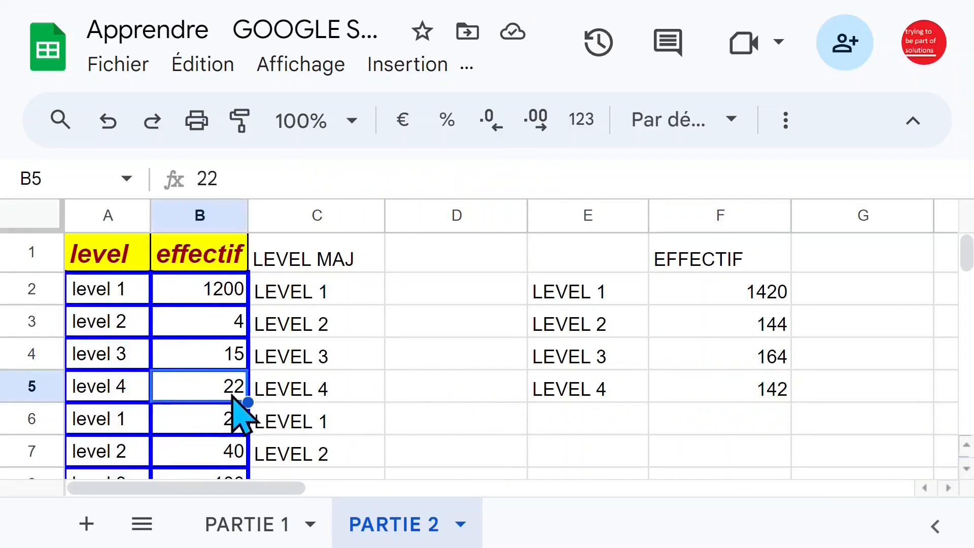
scroll(349, 400, "down", 1)
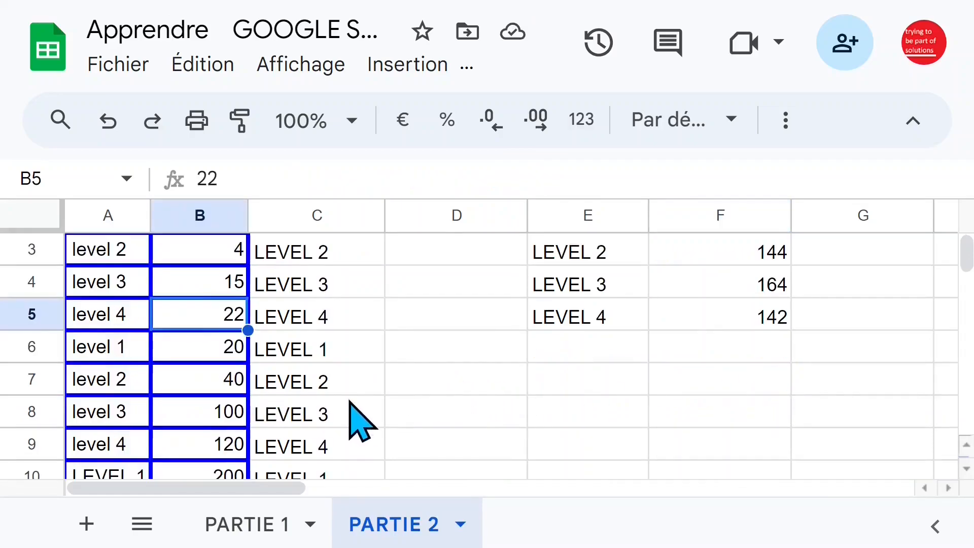
left_click(206, 453)
scroll(341, 467, "down", 3)
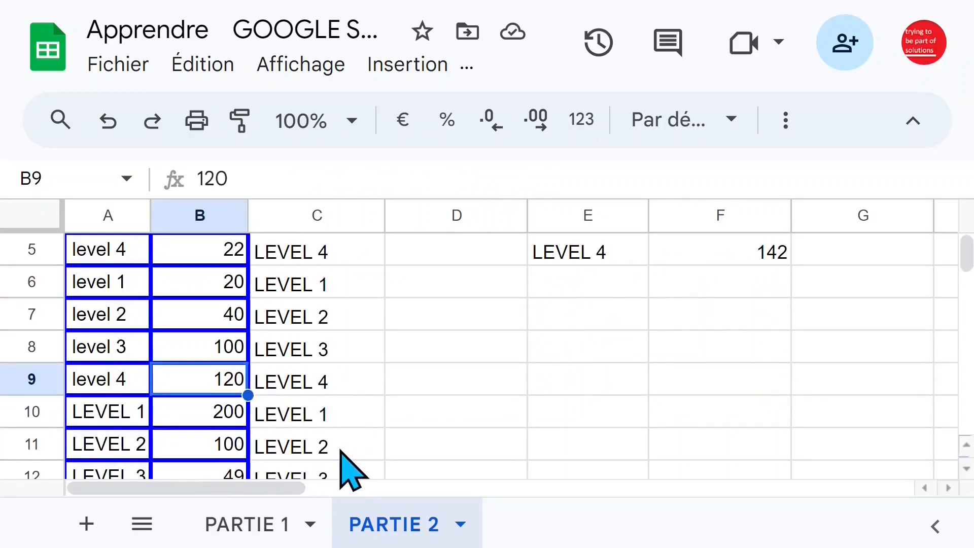
left_click(325, 389)
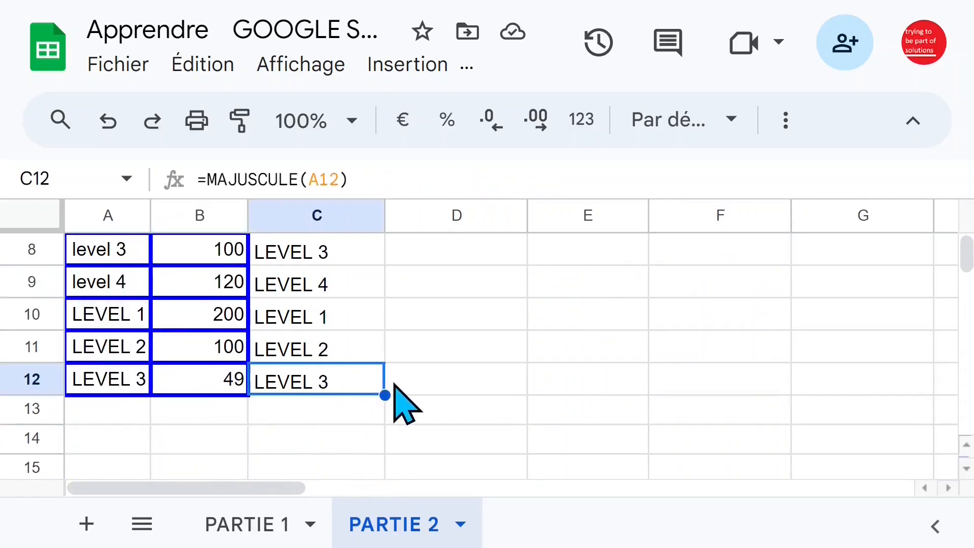
scroll(396, 401, "up", 4)
left_click(347, 300)
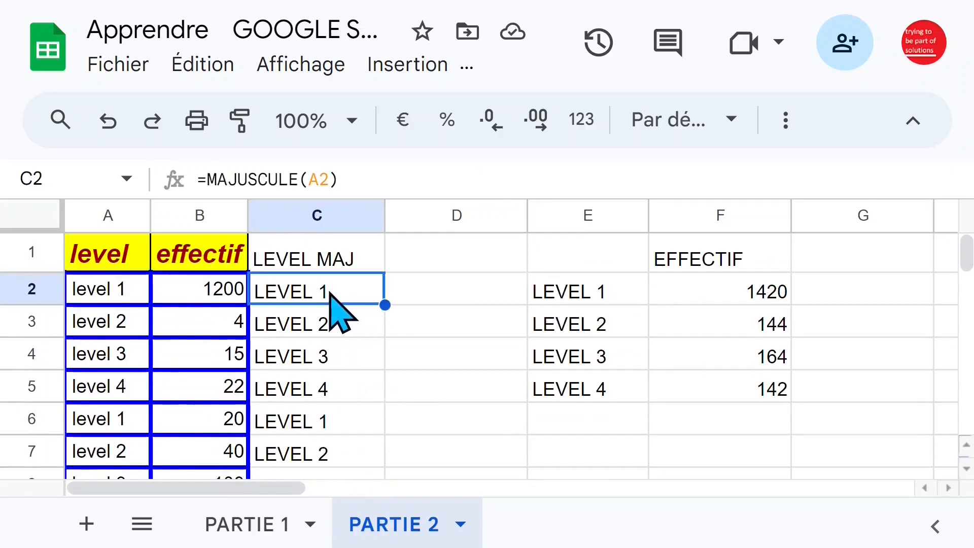
double_click(355, 290)
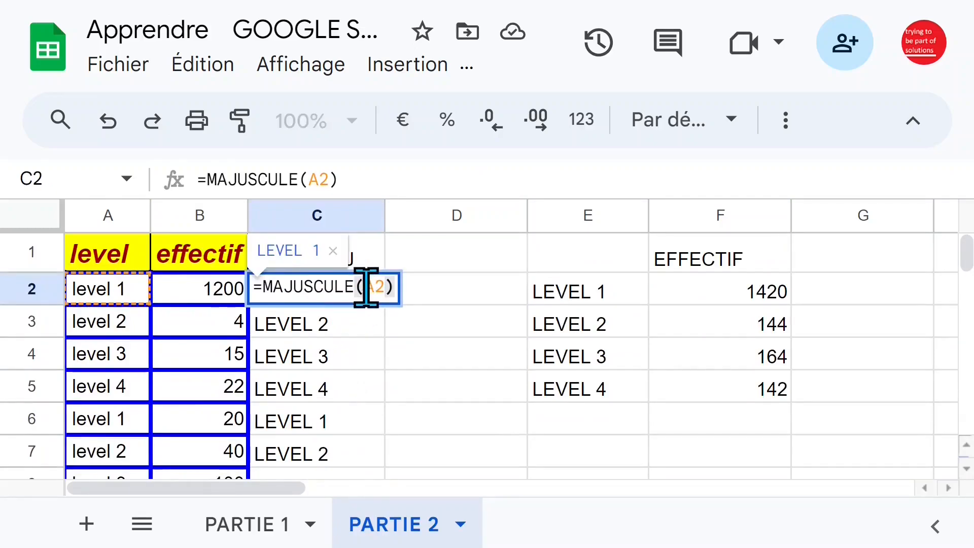
key("Escape")
Change the level in A2 to level 4, and check the effectif totals in F2 and F3
left_click(130, 287)
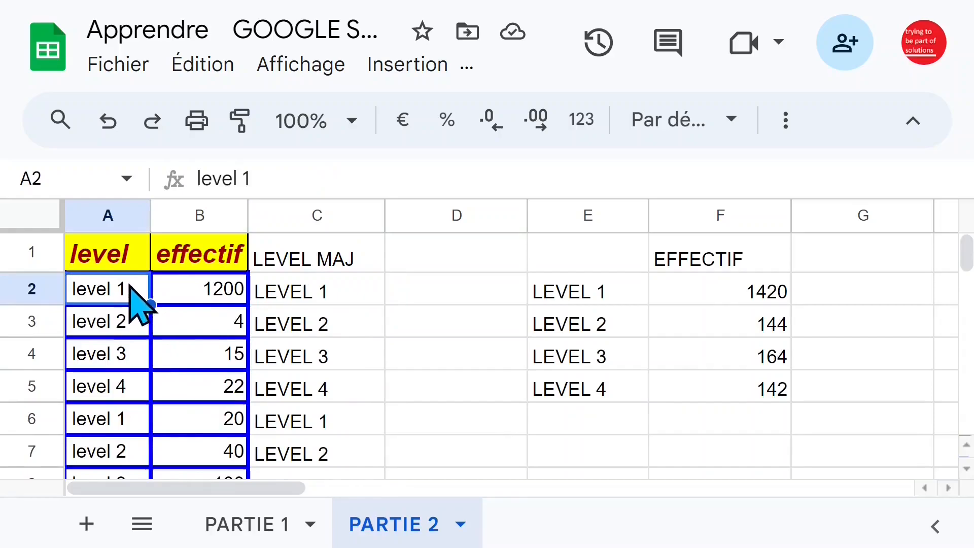
double_click(129, 289)
key("BackSpace")
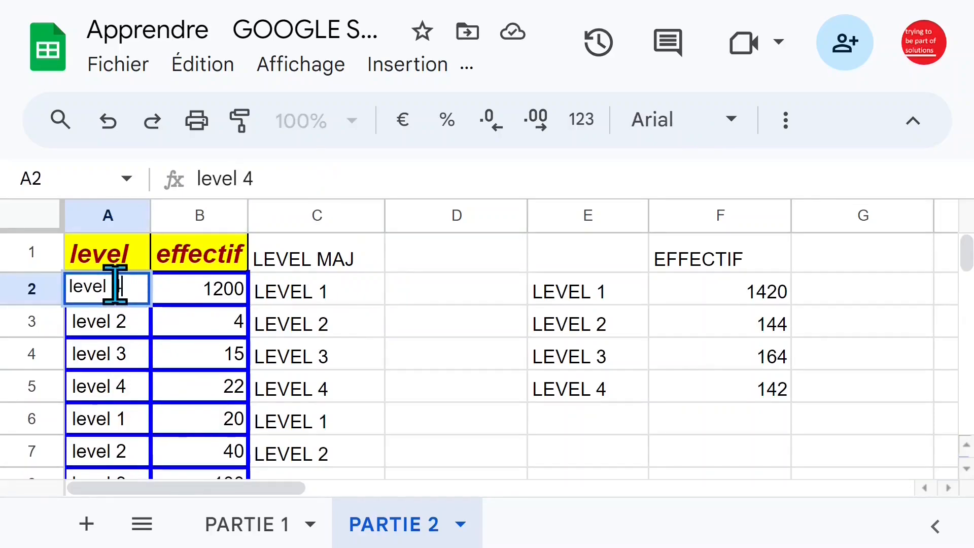
key("Return")
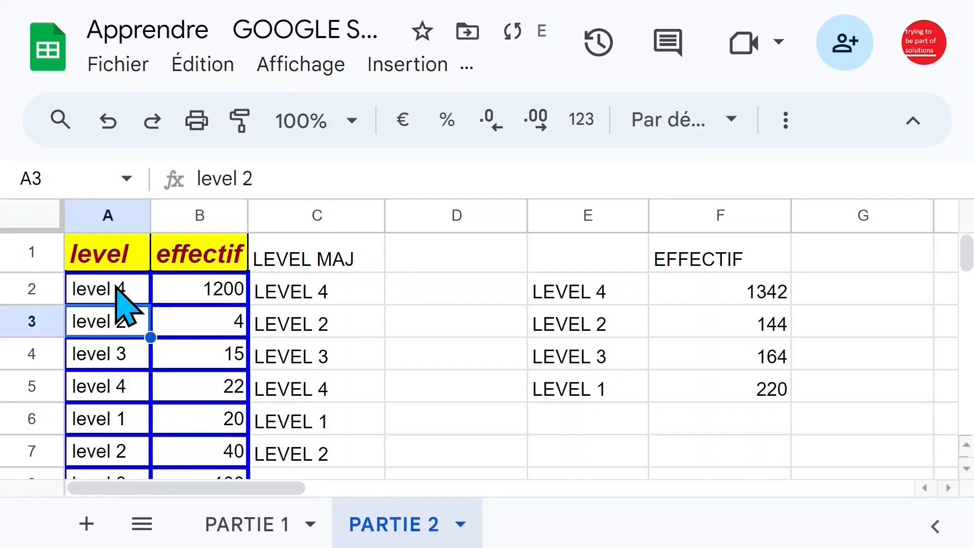
left_click(694, 299)
left_click(688, 323)
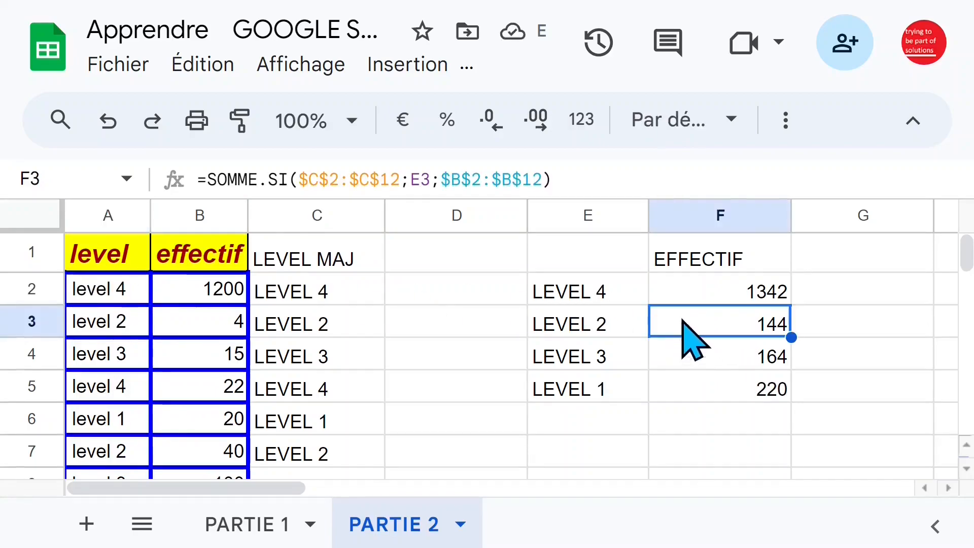
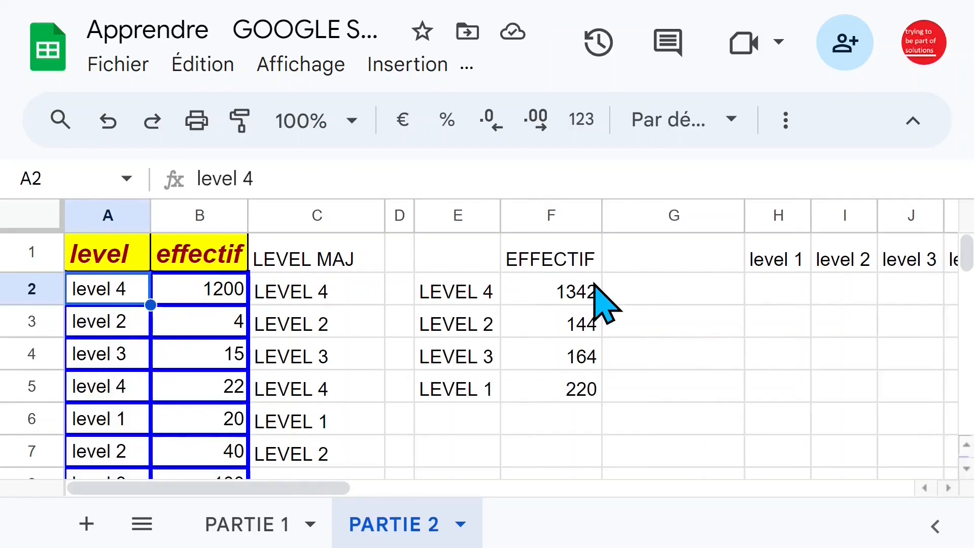
Narrow column G to bring the level 1 to level 4 headers closer to the EFFECTIF column
left_click(685, 289)
left_click_drag(744, 217, 708, 219)
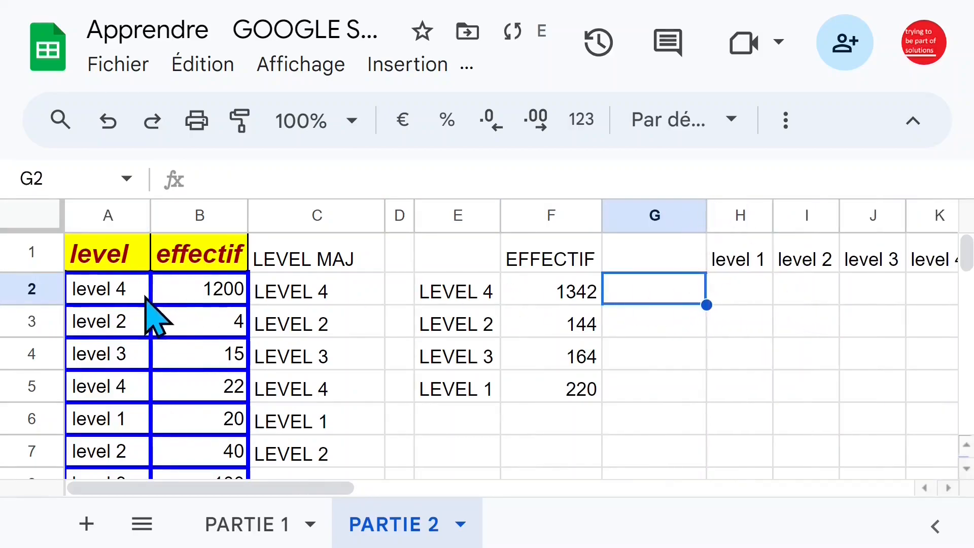
left_click(139, 294)
right_click(122, 214)
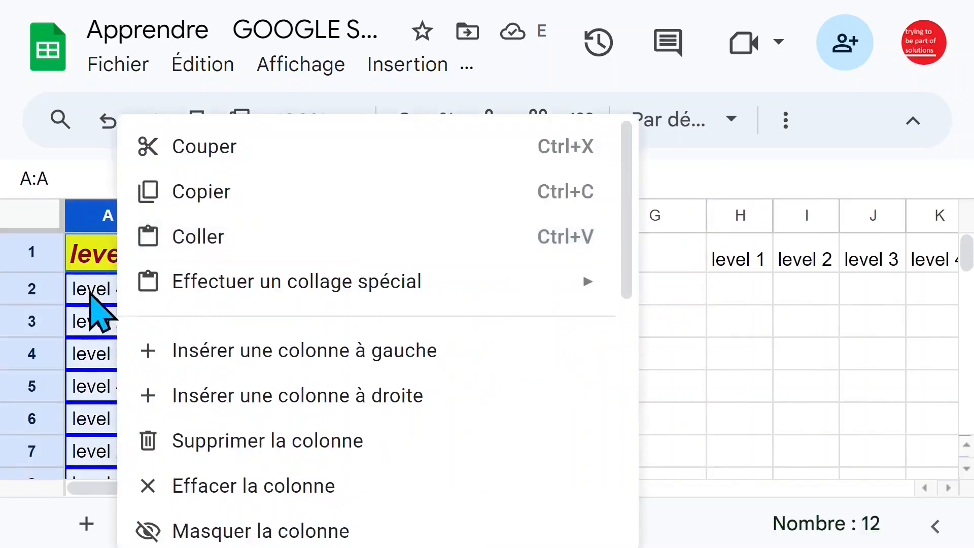
left_click(101, 299)
Start an NB.SI formula in H2 below the level 1 header, and consult the function's argument help
left_click(741, 294)
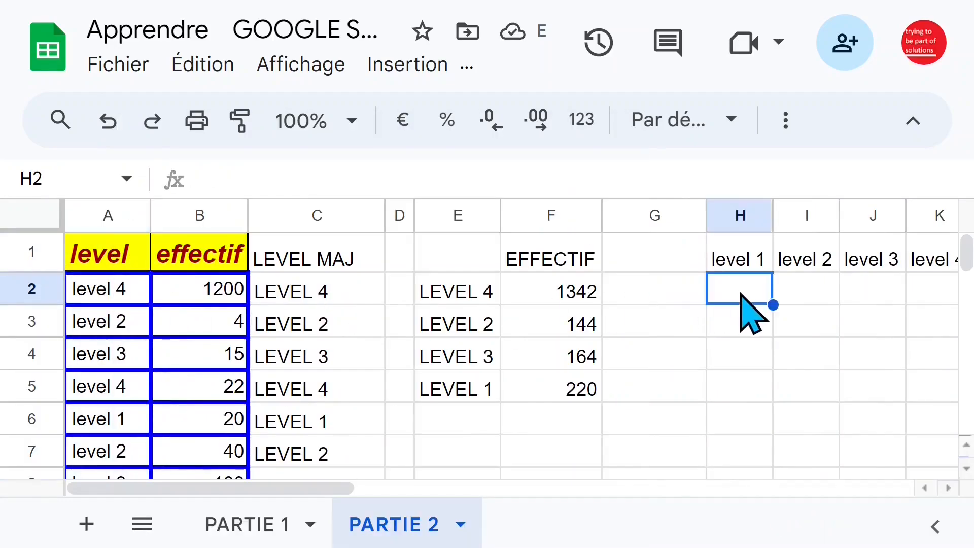
type("=nb")
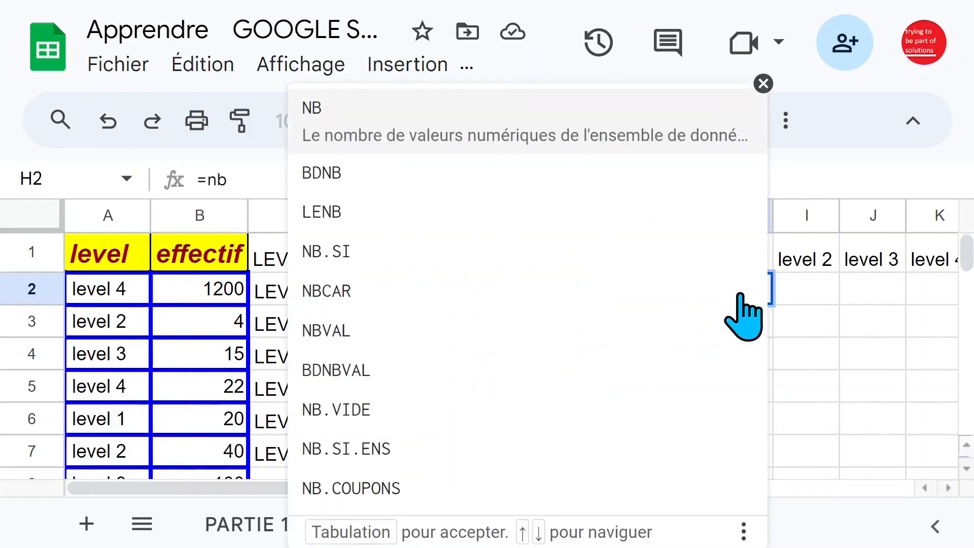
type(".s")
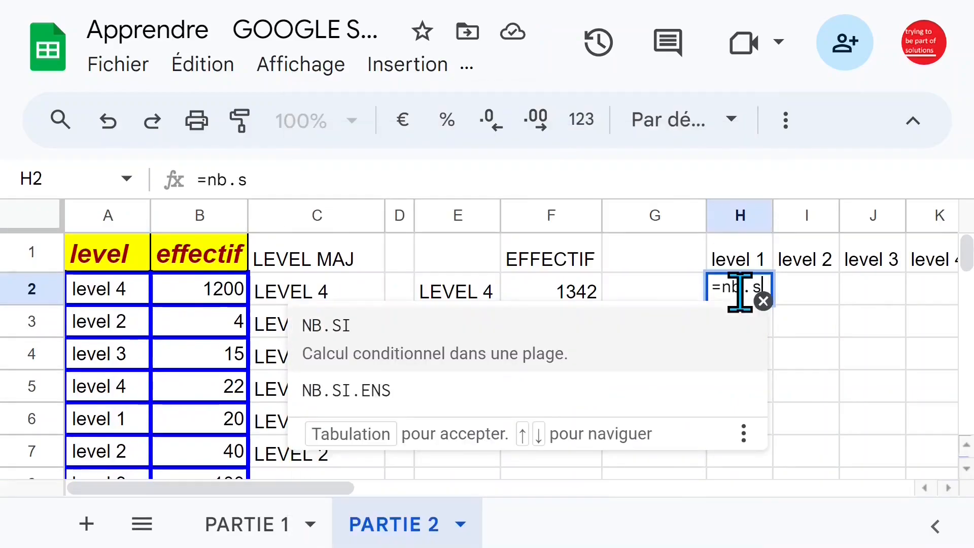
key("Tab")
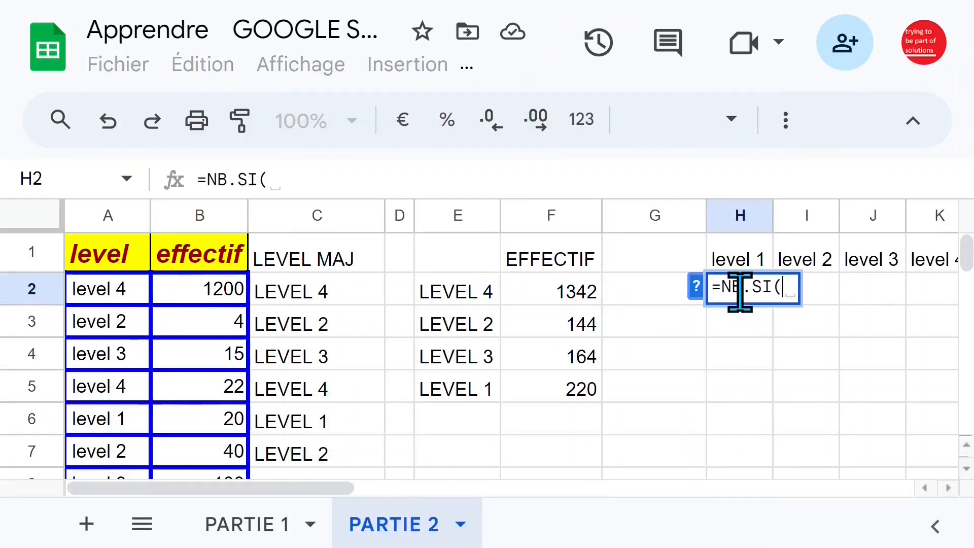
left_click(696, 287)
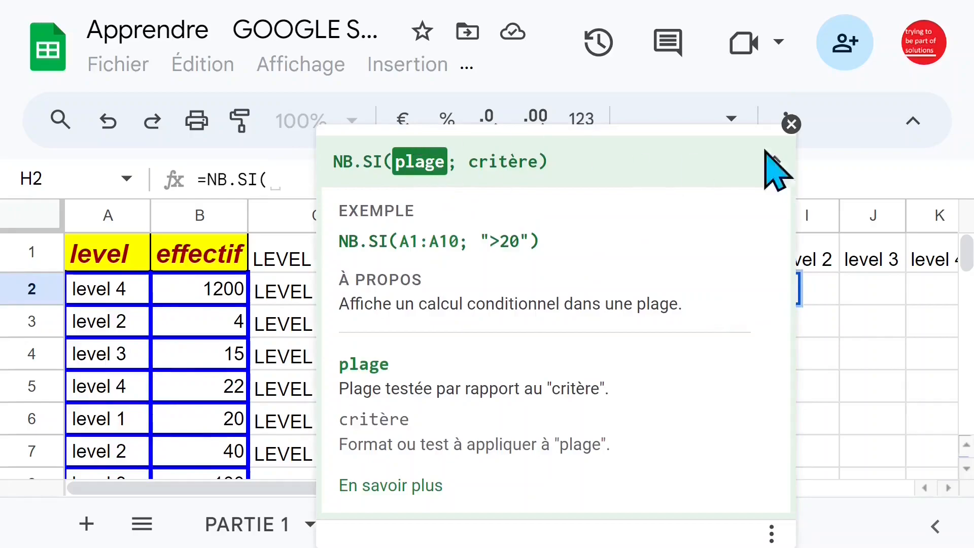
left_click(791, 124)
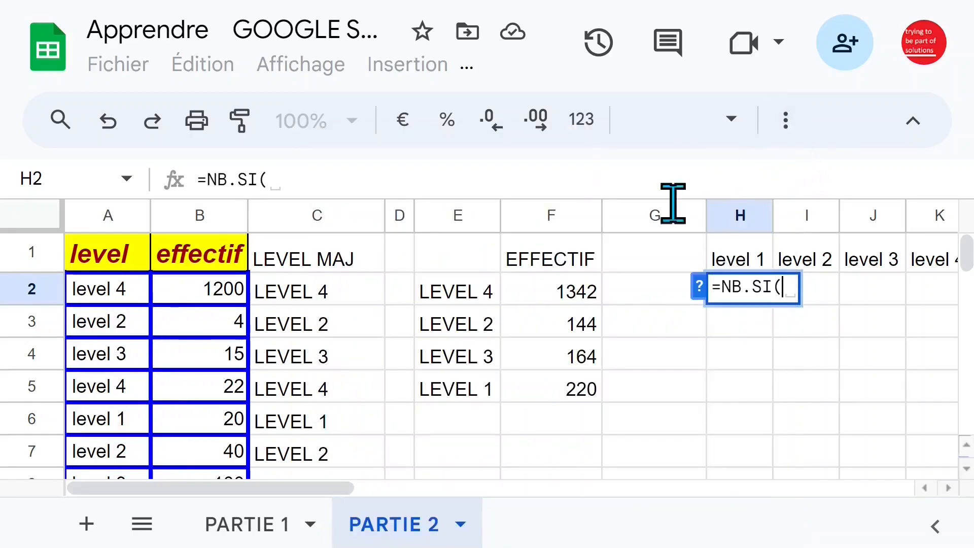
Complete the formula in H2 as =NB.SI($A$2:$A$12;H1), with the level range absolute and the level 1 header as criterion
left_click(105, 291)
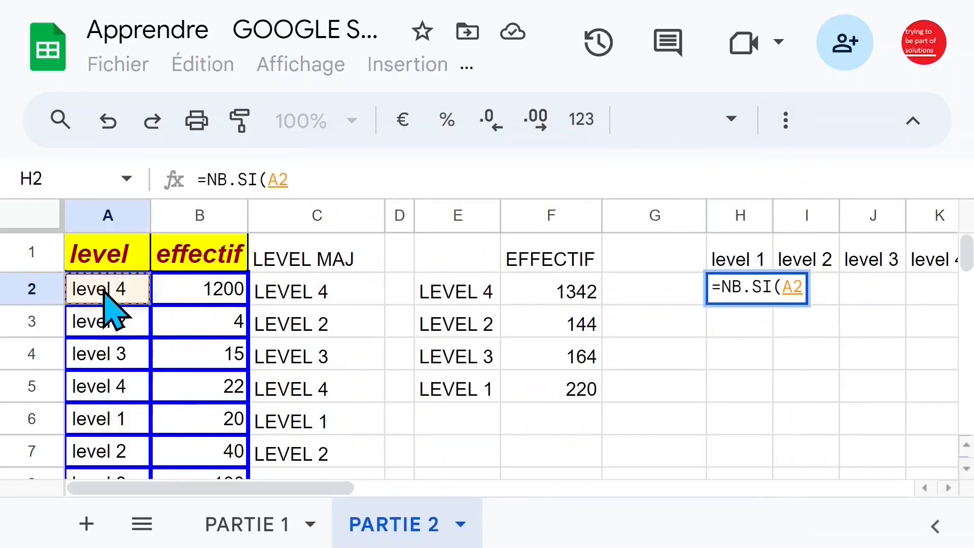
key("ctrl+shift+Down")
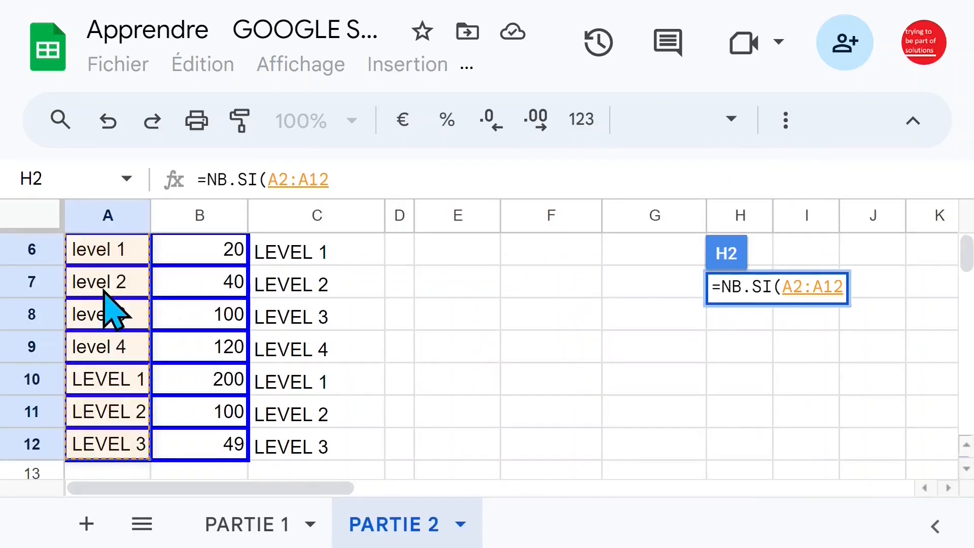
key("F4")
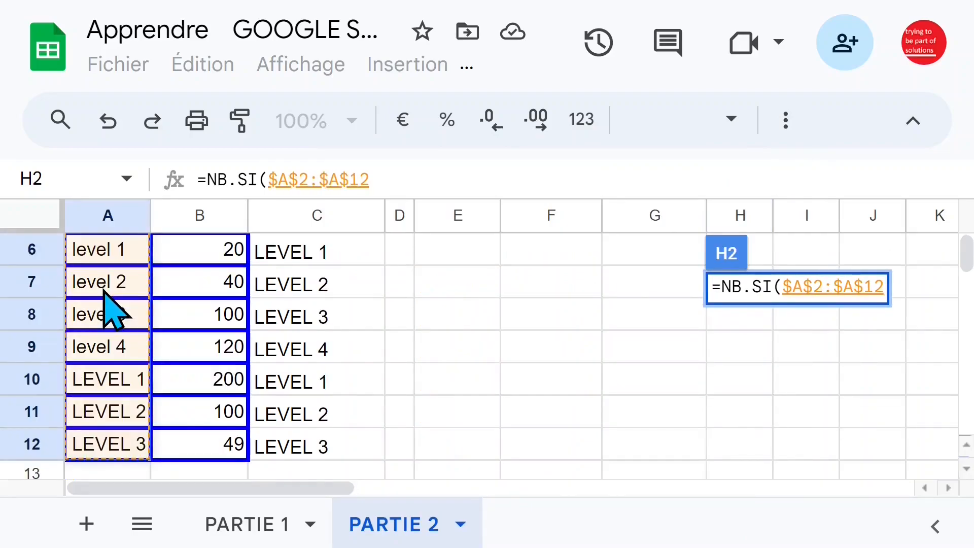
type(";")
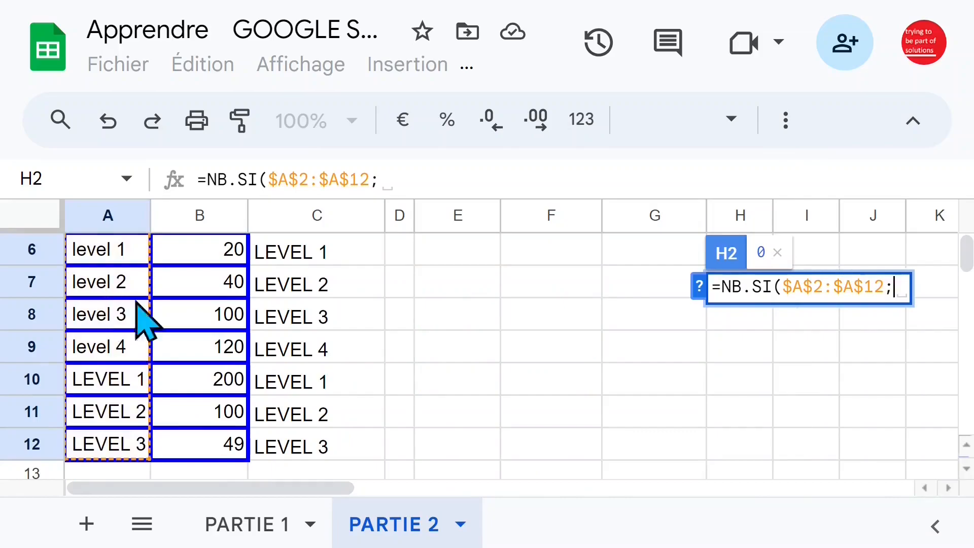
scroll(619, 333, "up", 2)
left_click(819, 256)
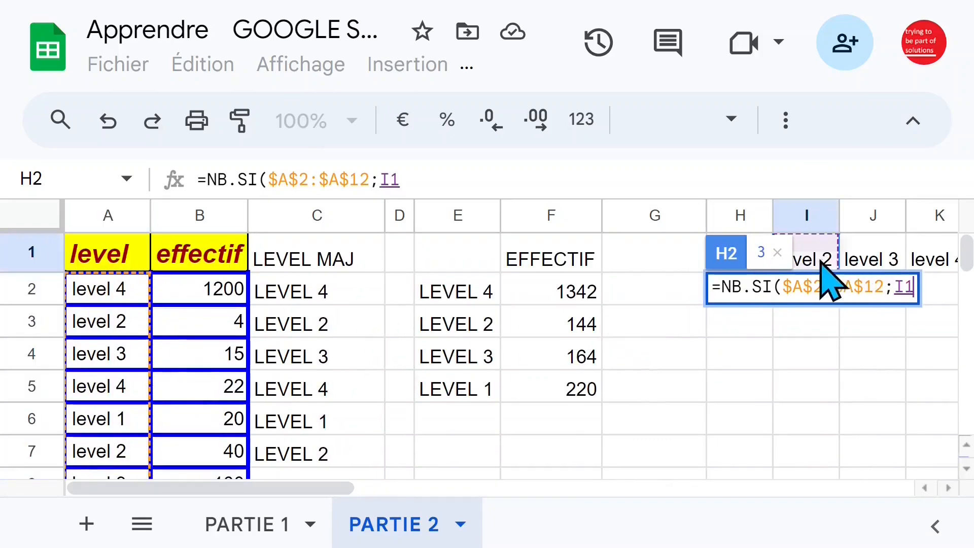
key("Left")
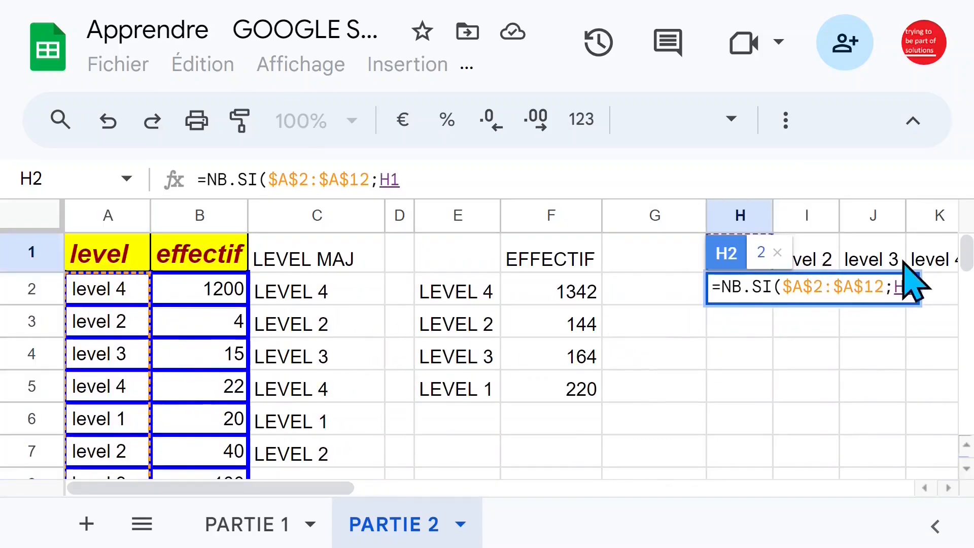
type(")")
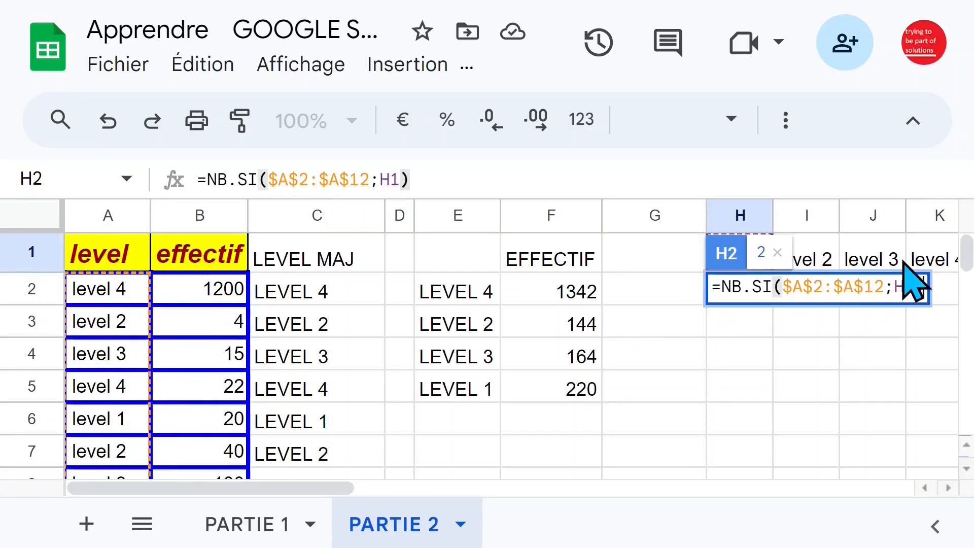
key("Return")
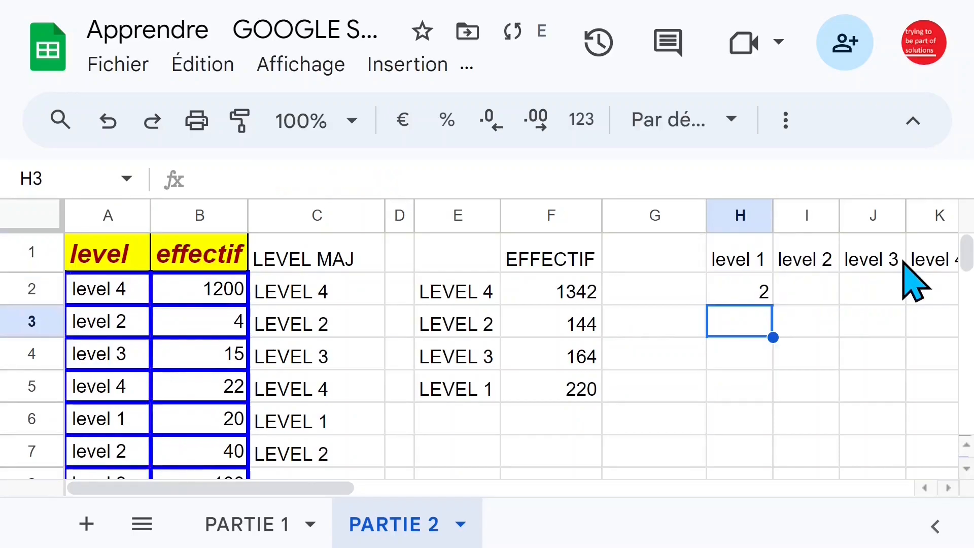
Check the level 1 entries in column A against the count in H2
left_click(738, 293)
left_click(124, 416)
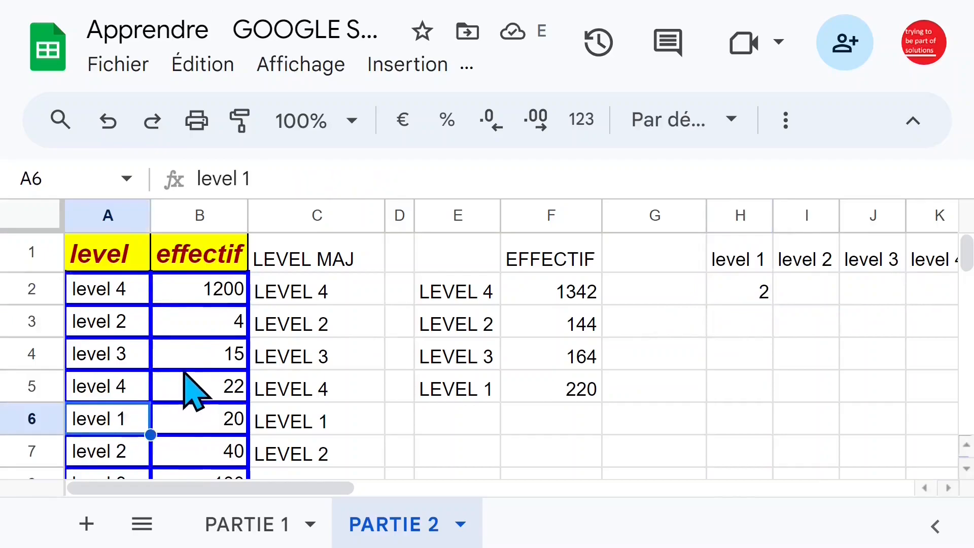
scroll(185, 373, "down", 3)
scroll(186, 378, "up", 3)
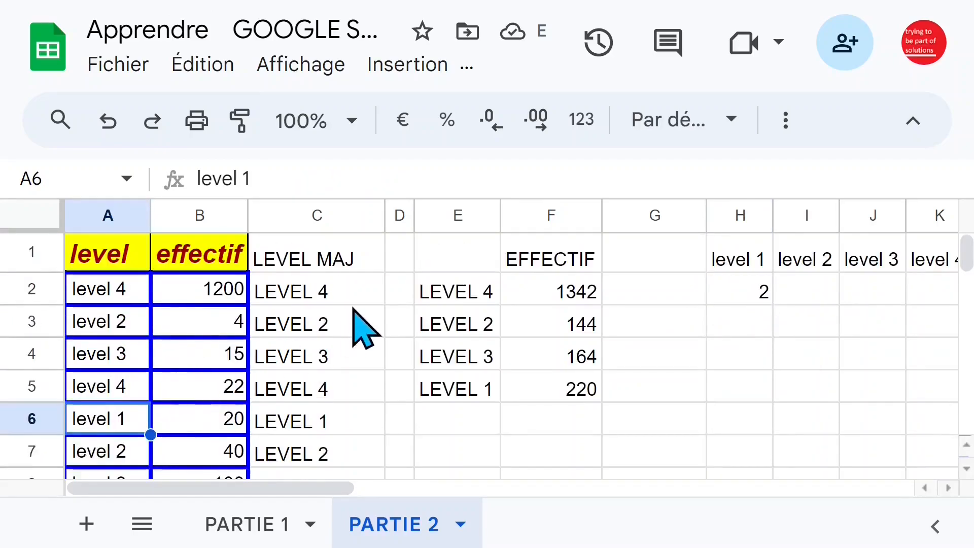
Fill the NB.SI formula from H2 across to L2, and clear the surplus copy in L2
left_click(731, 294)
left_click_drag(773, 304, 865, 315)
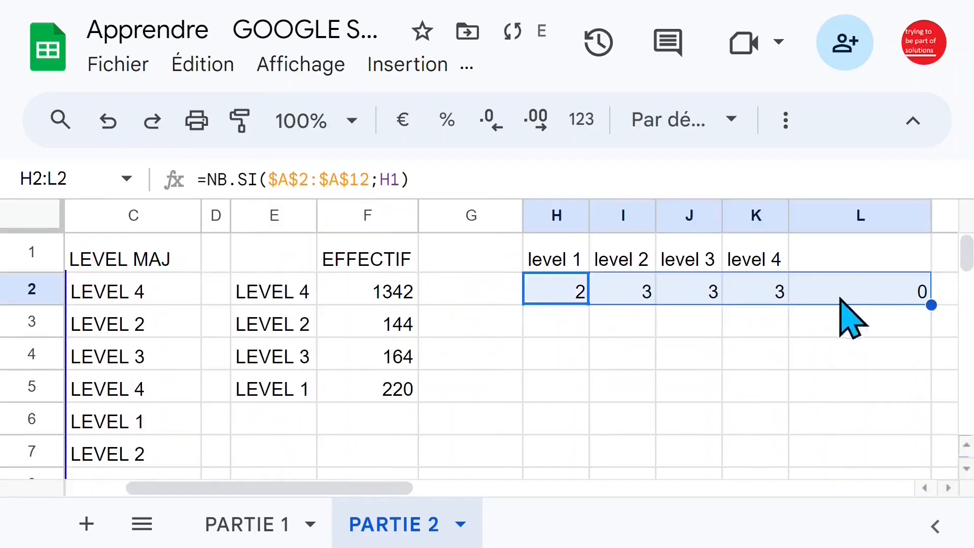
left_click(761, 302)
left_click(893, 299)
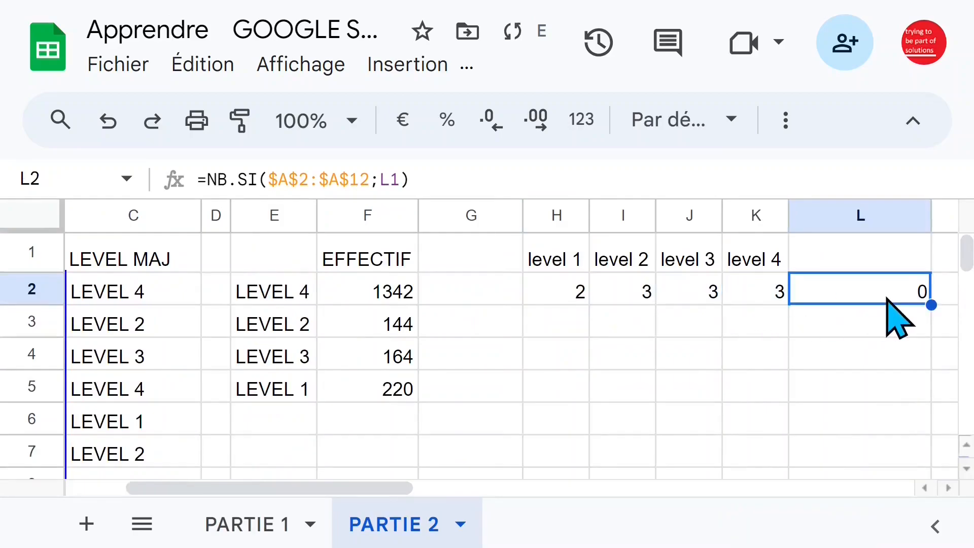
key("Delete")
Select the counts in H2:K2 to review them, and reduce the width of empty column G further
left_click_drag(753, 292, 564, 284)
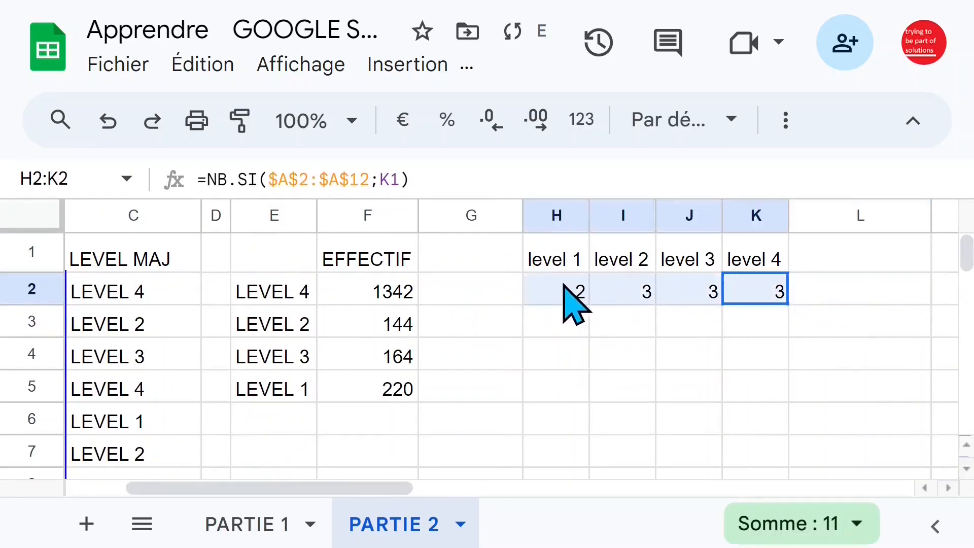
left_click(220, 296)
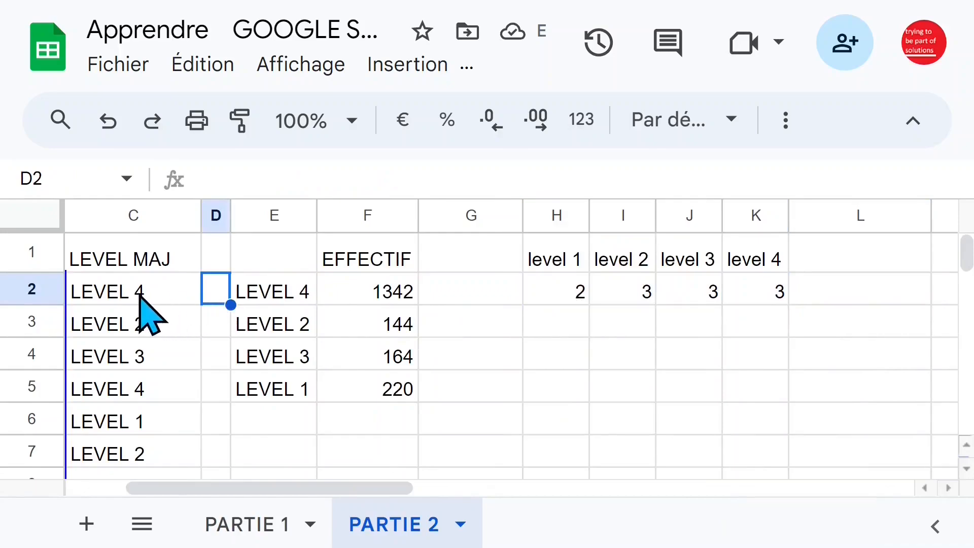
left_click(141, 298)
left_click(517, 289)
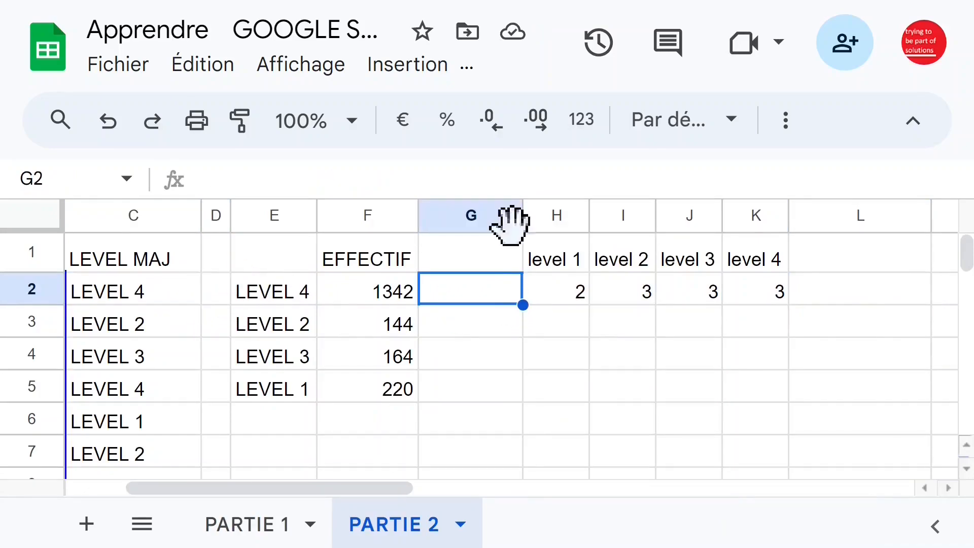
left_click_drag(523, 215, 465, 215)
Give the level count table H1:K2 a dark red fill and white text
left_click_drag(504, 252, 701, 311)
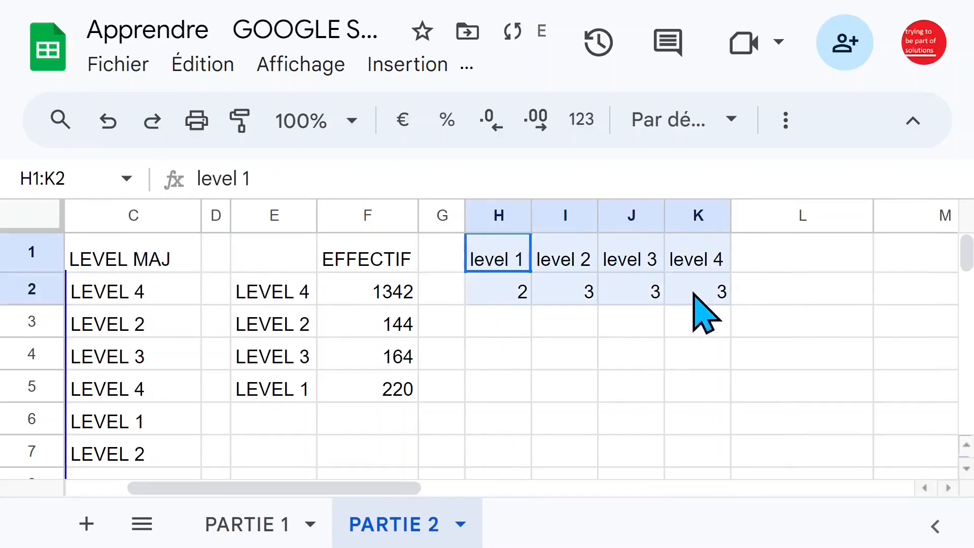
left_click(785, 122)
left_click(355, 173)
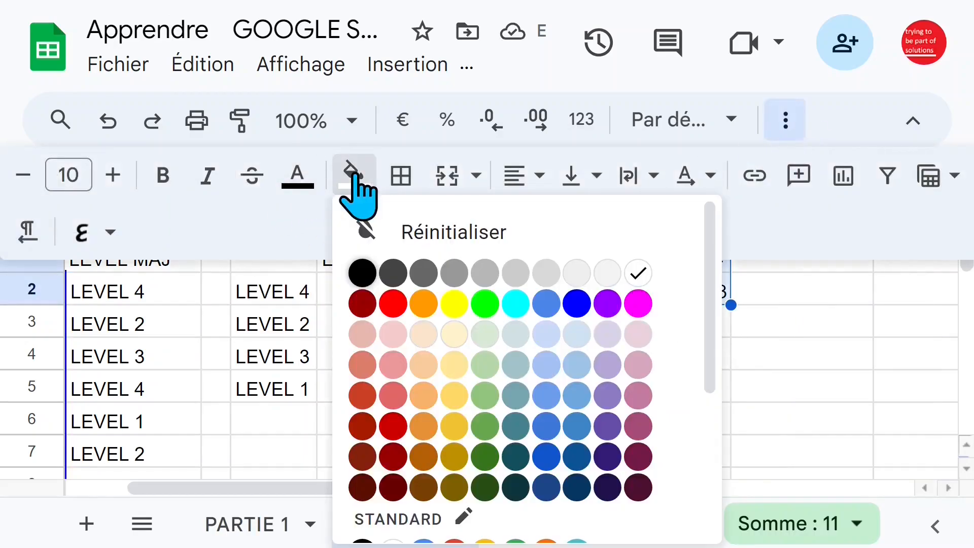
left_click(362, 304)
left_click(298, 176)
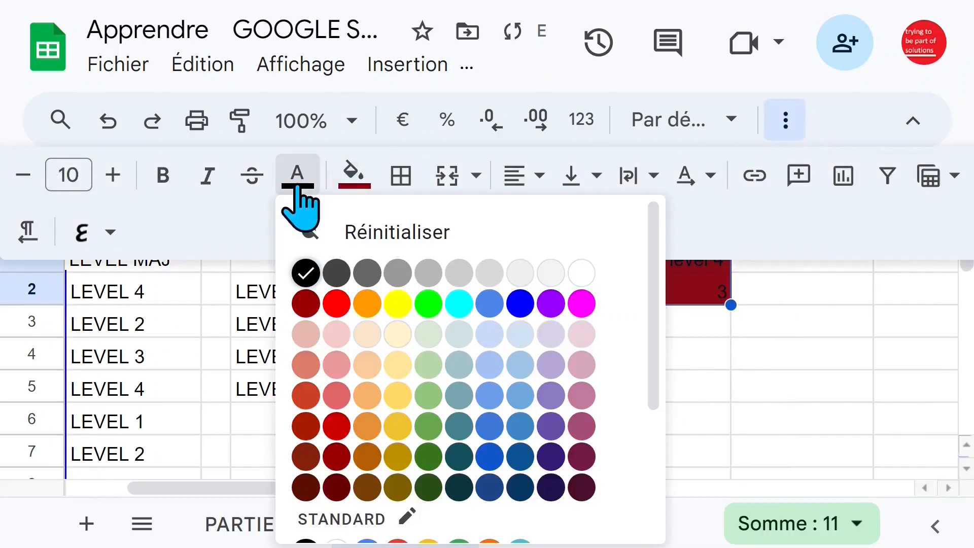
left_click(582, 274)
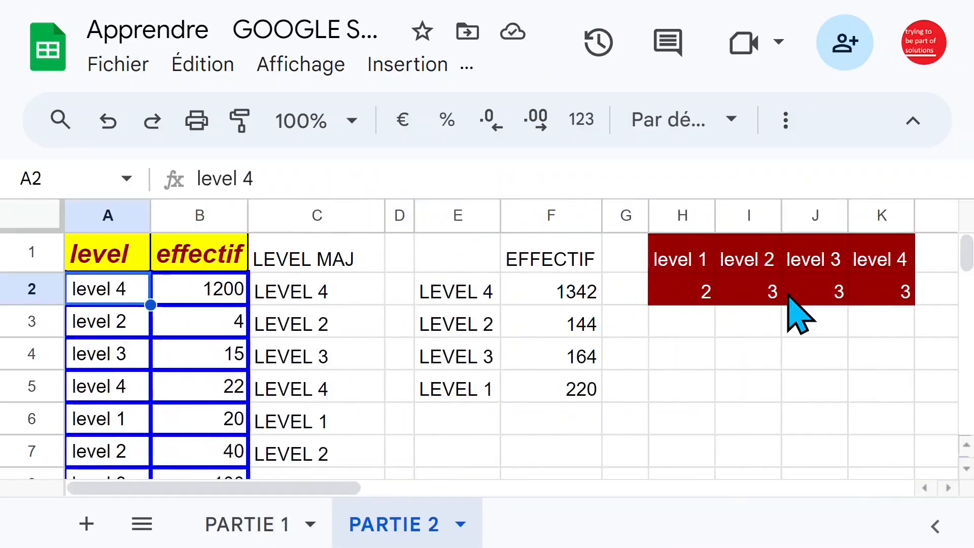
left_click(705, 328)
left_click(812, 323)
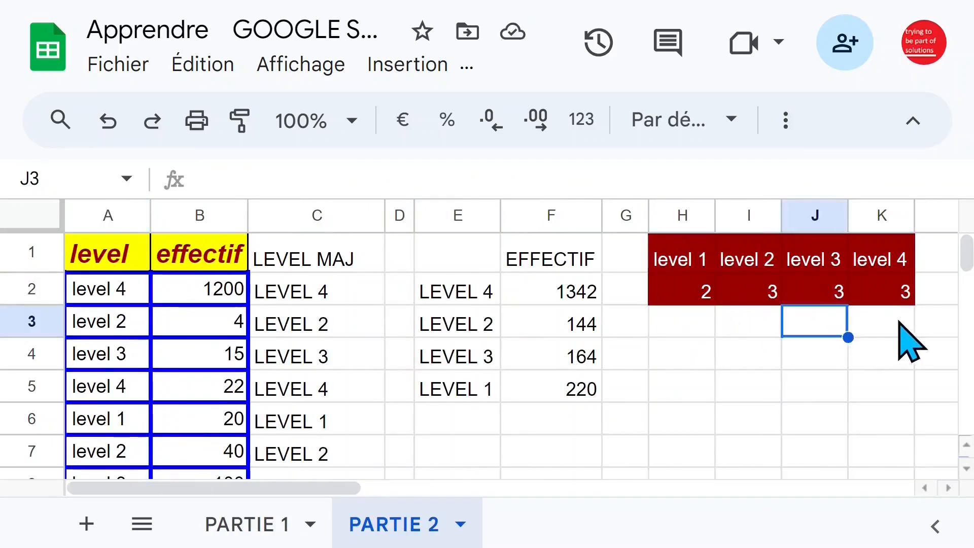
left_click(898, 322)
left_click(208, 297)
left_click(267, 350)
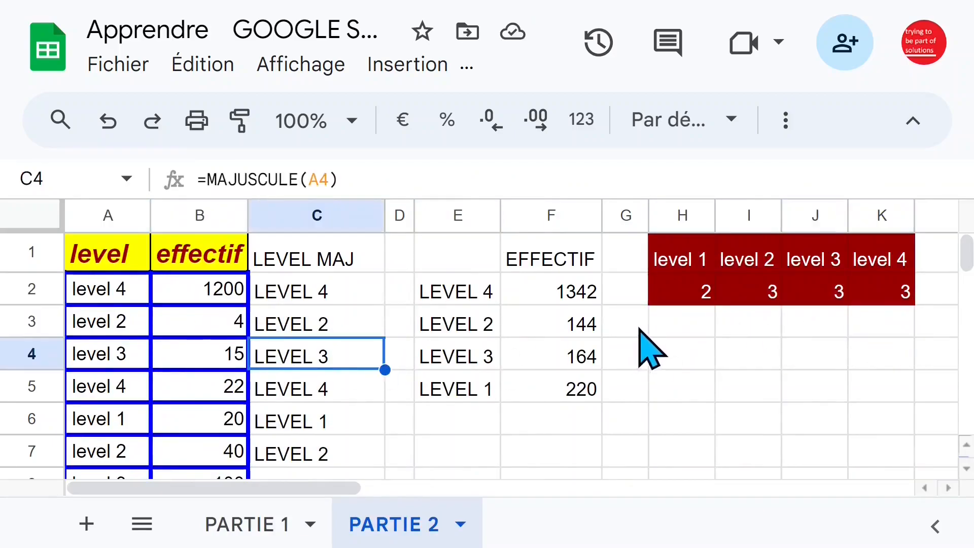
Start a SOMMEPROD formula in H3 with the column A levels as the absolute range $A$2:$A$12
left_click(680, 330)
type("=")
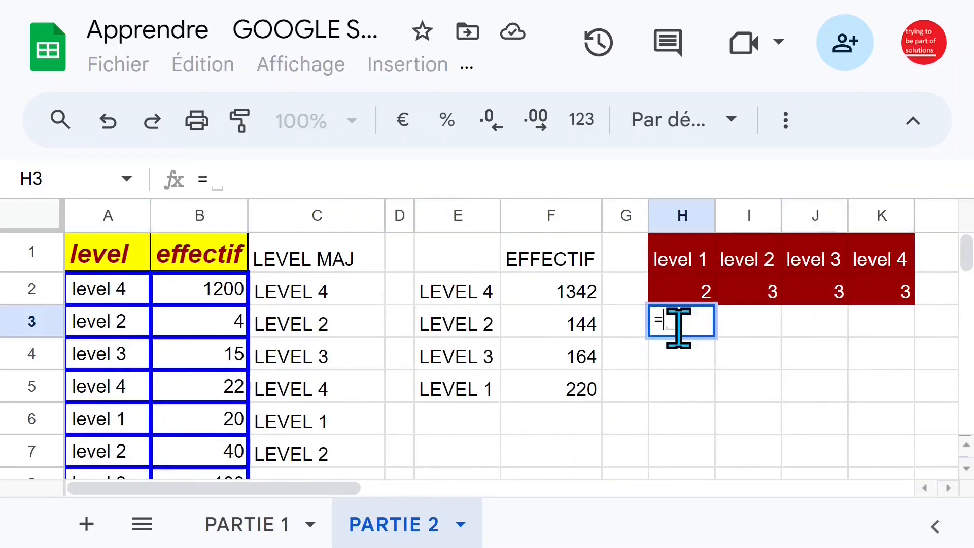
type("sommep")
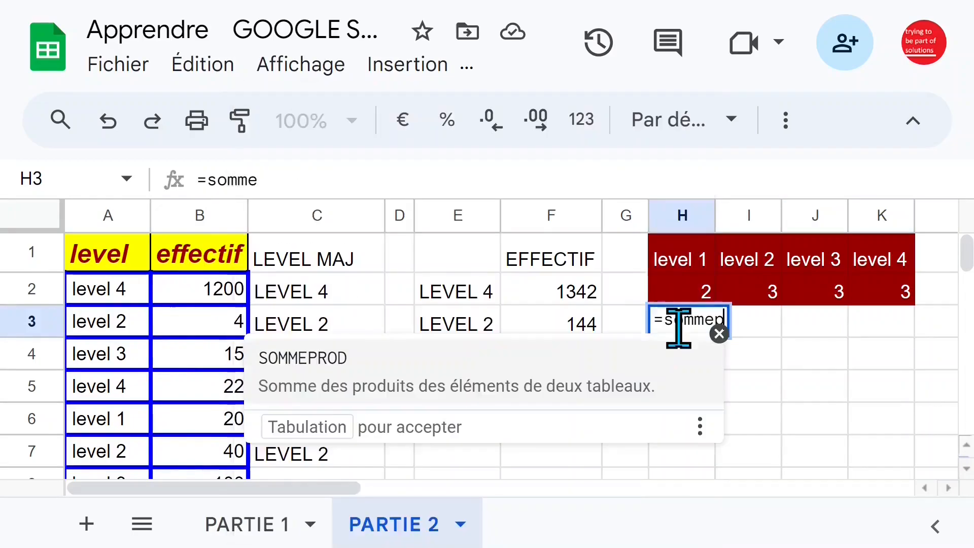
key("Tab")
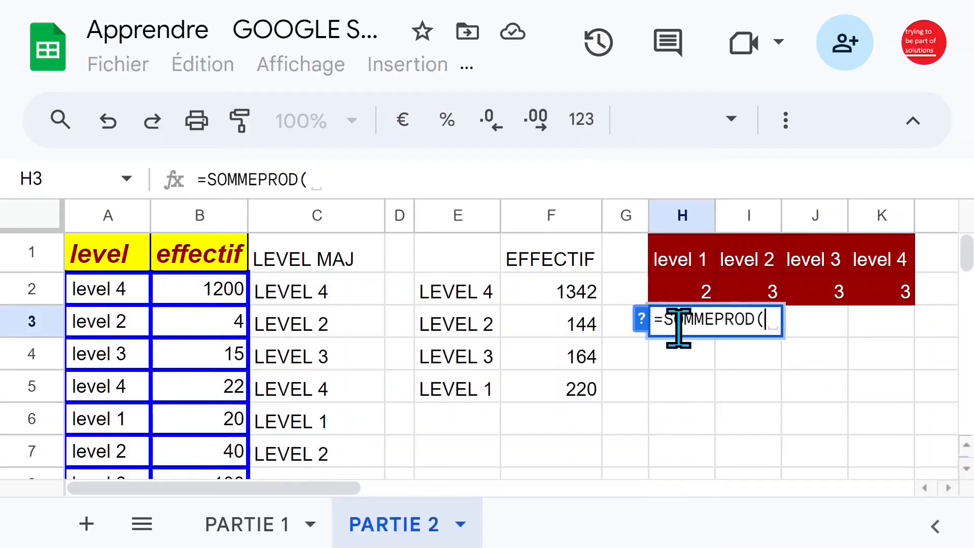
left_click(94, 293)
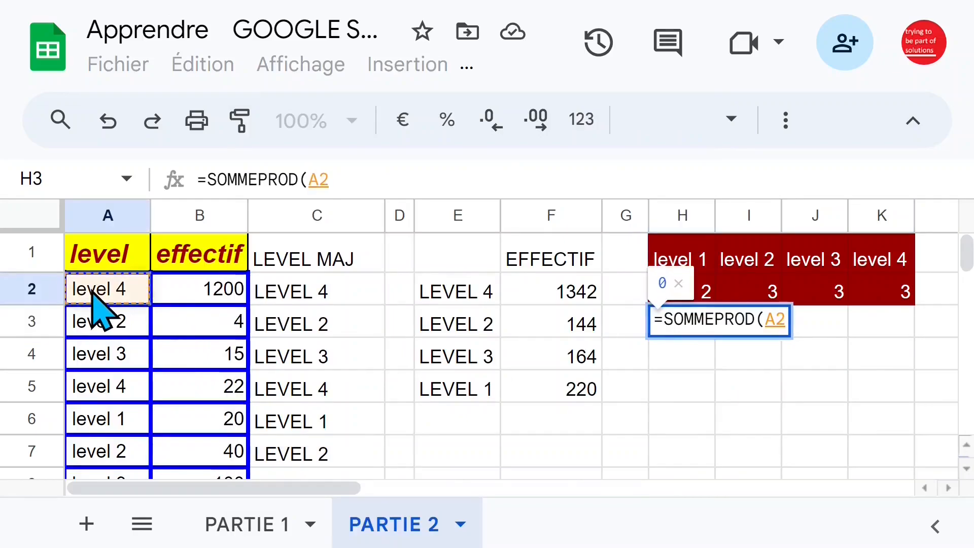
key("ctrl+shift+Down")
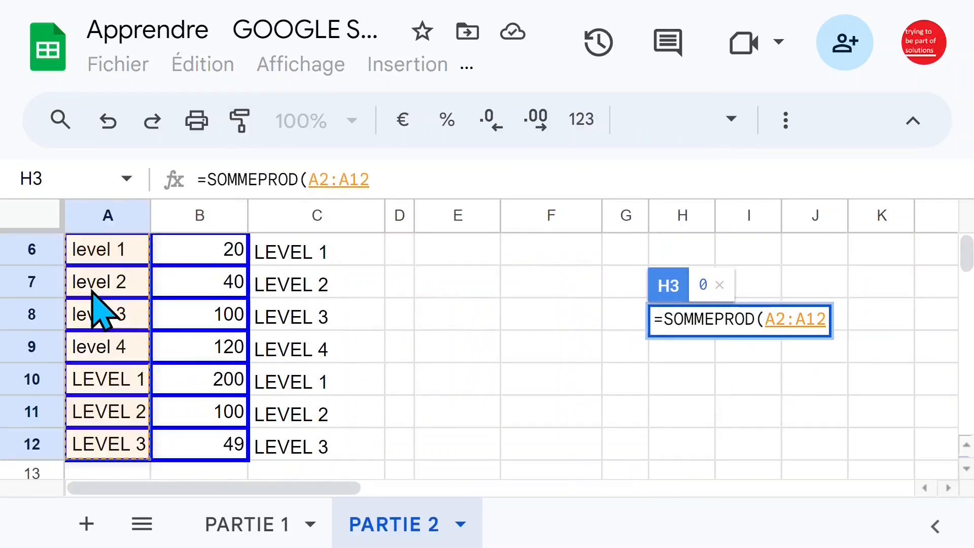
key("F4")
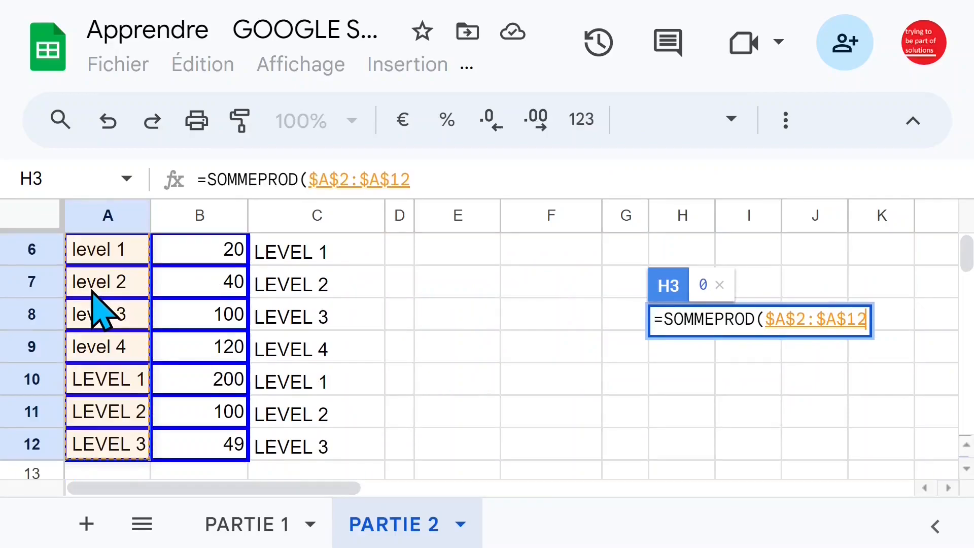
Compare the level range in the H3 formula with the level name in H1, and close that condition's parenthesis
type("=")
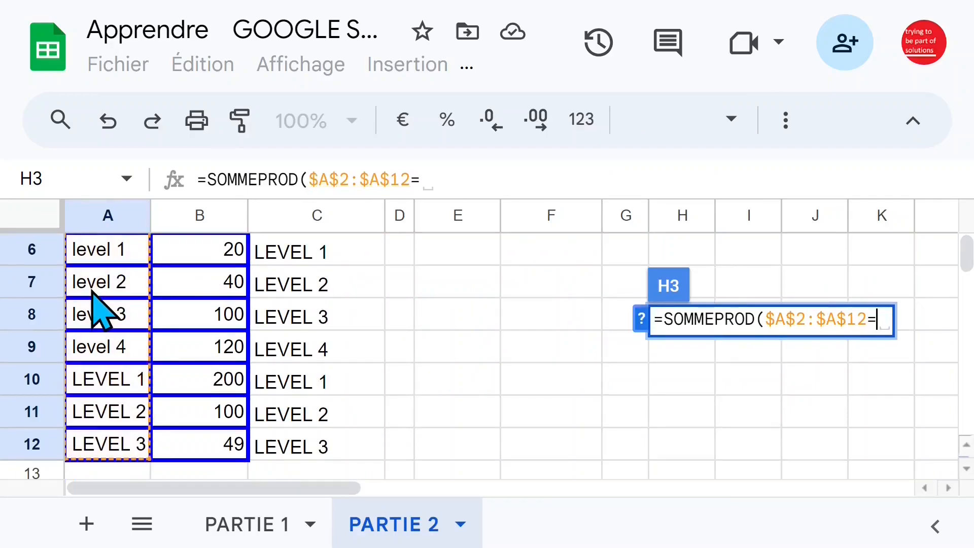
scroll(345, 357, "up", 2)
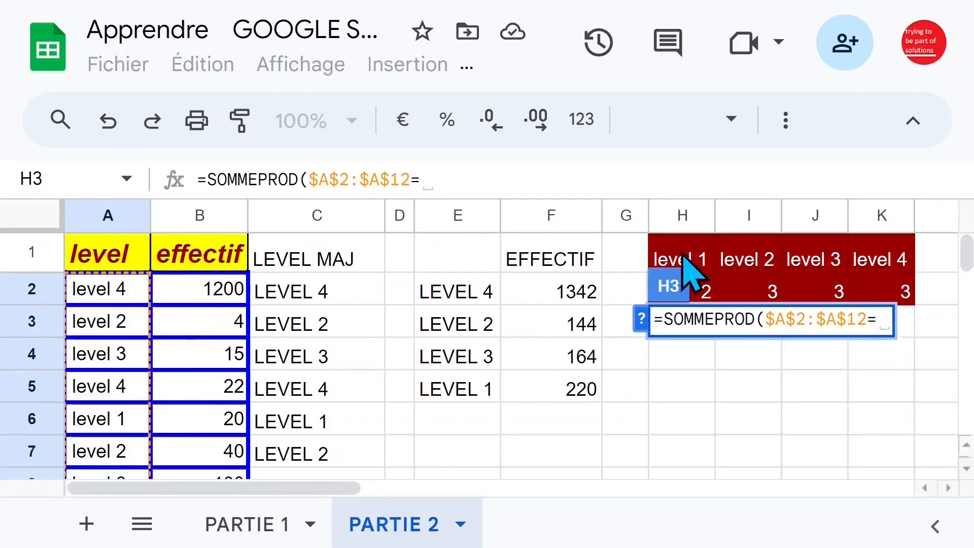
left_click(688, 269)
left_click(469, 177)
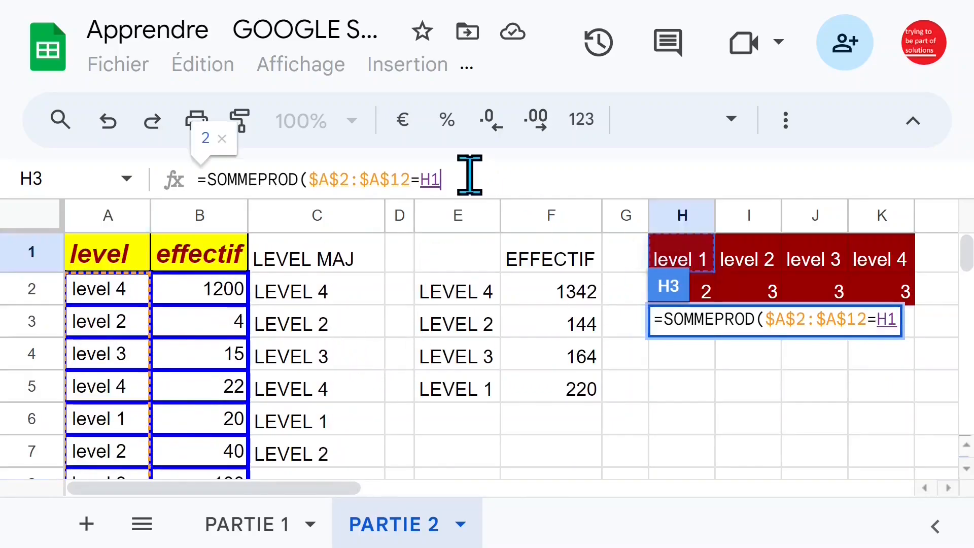
type(")*")
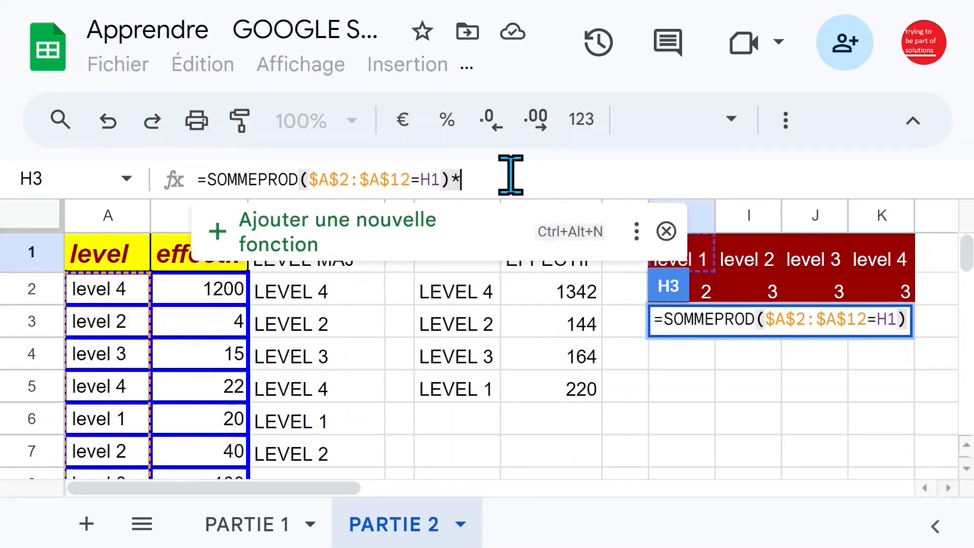
type("(")
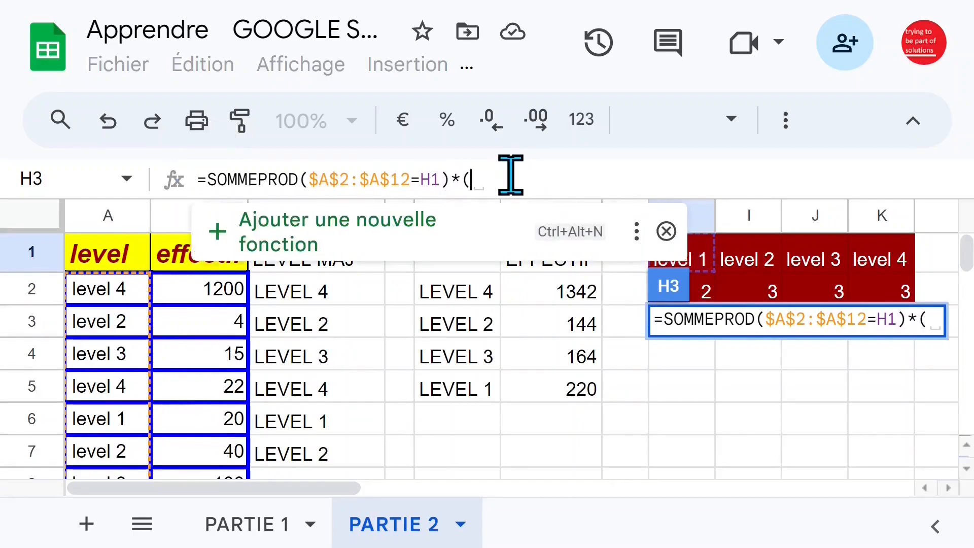
Multiply the condition in H3 by the effectif values as the absolute range $B$2:$B$12, and close both parentheses
left_click(193, 288)
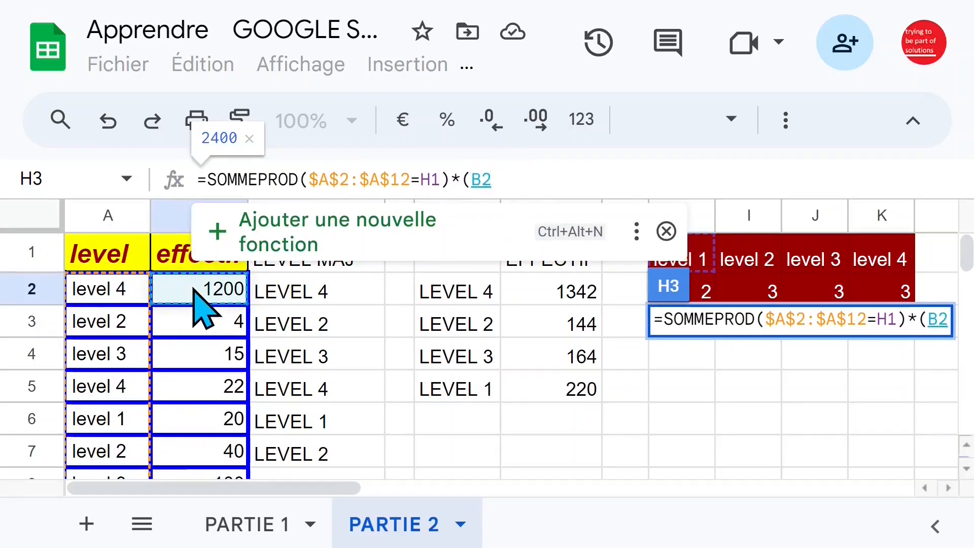
type(":")
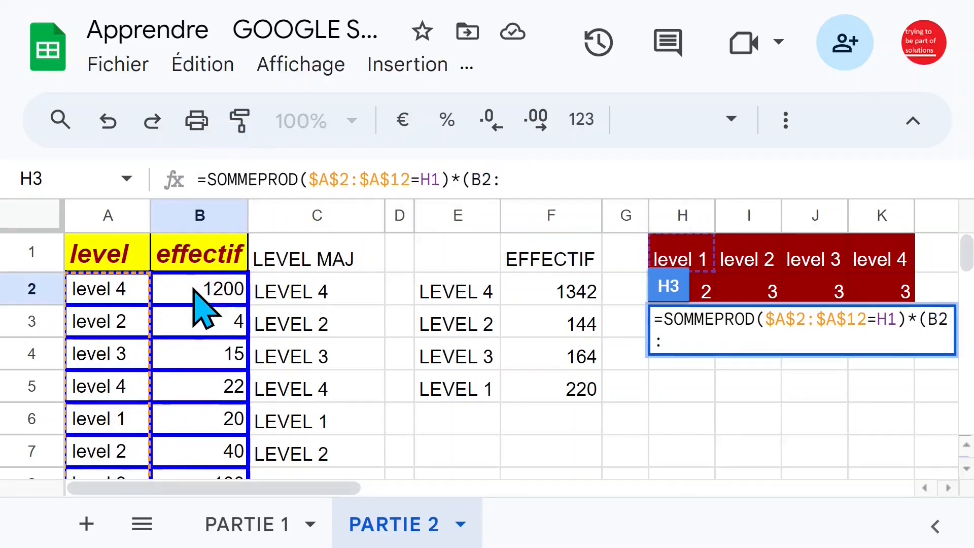
type("b12")
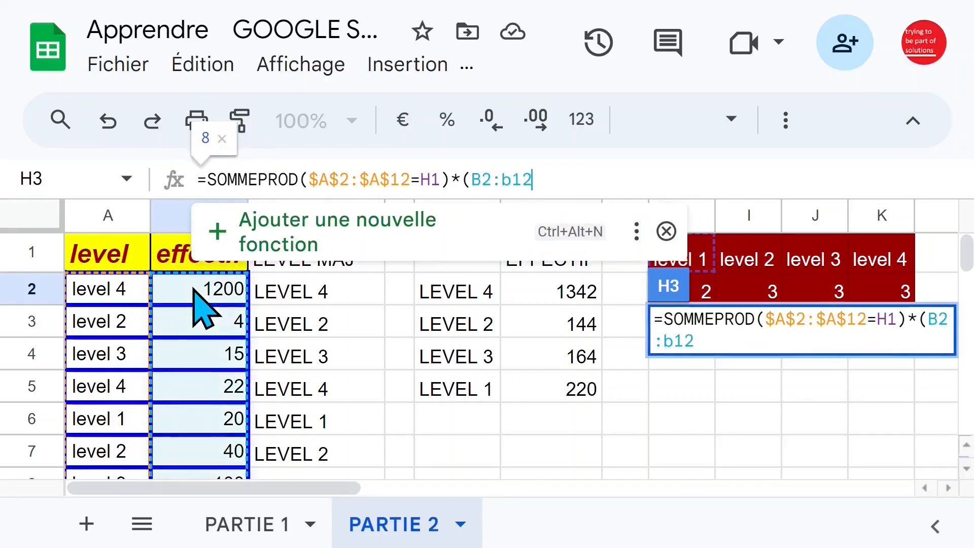
key("F4")
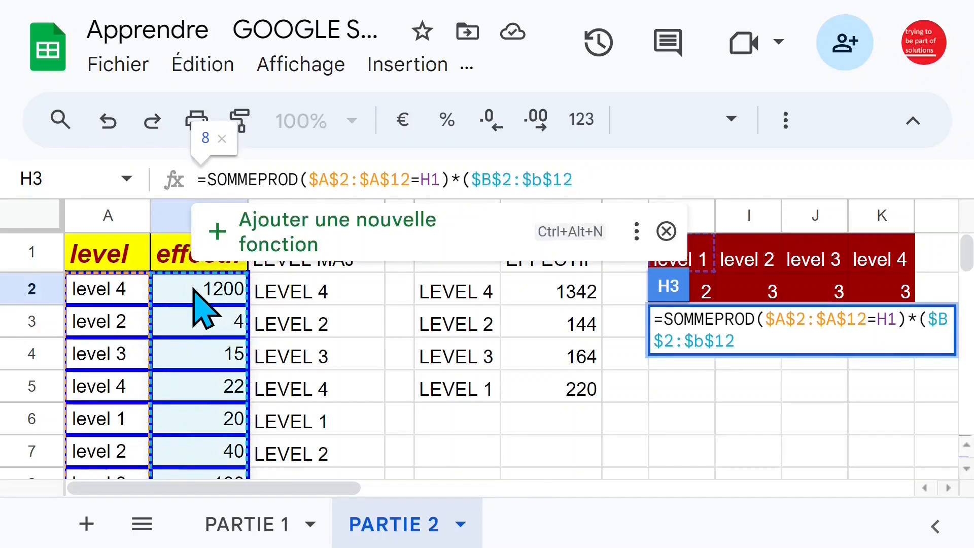
type(")")
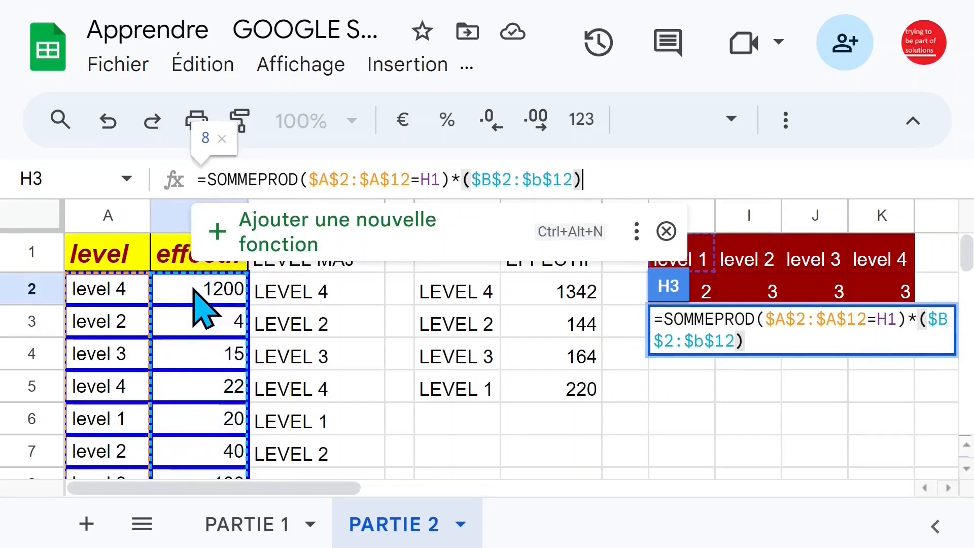
type(")")
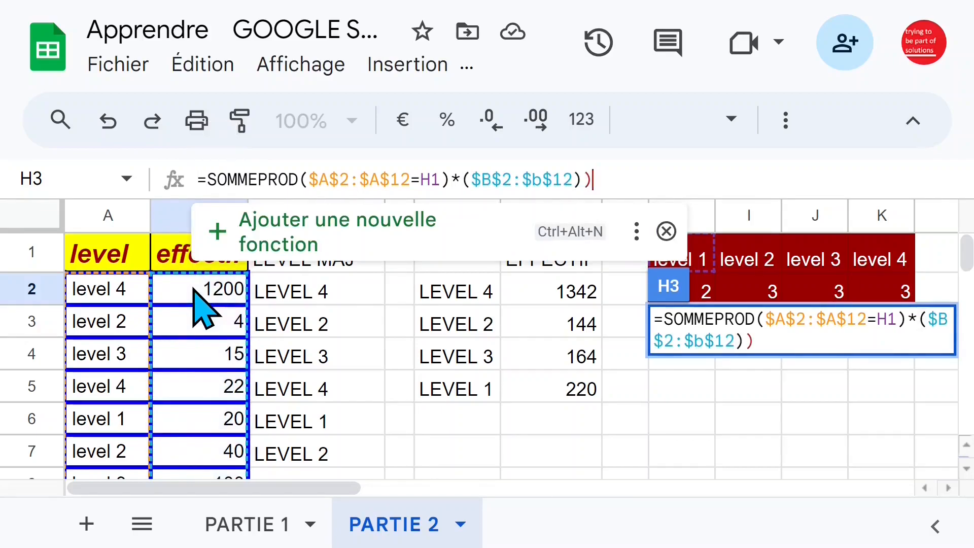
Add a second opening parenthesis after SOMMEPROD in H3, validate the formula, and fill it across to K3
left_click(302, 175)
type("(")
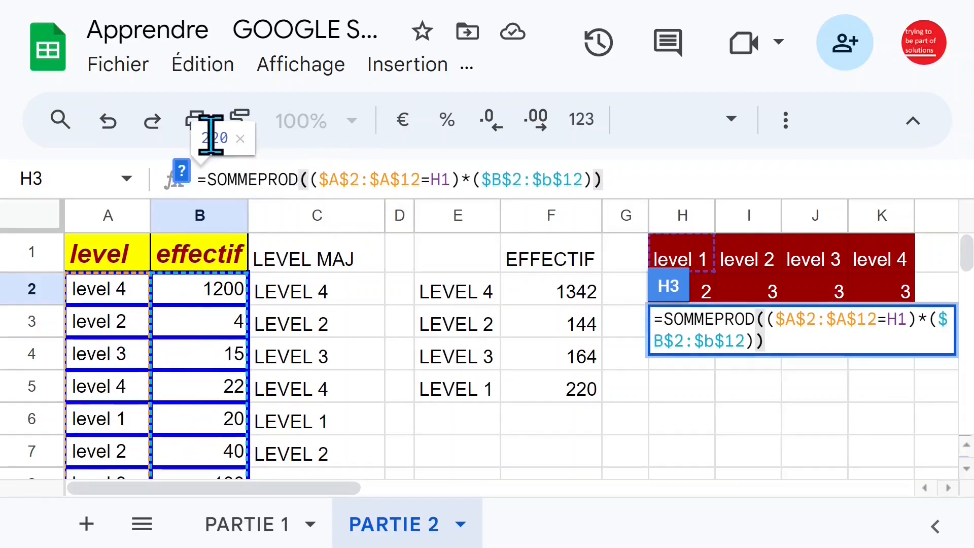
key("Return")
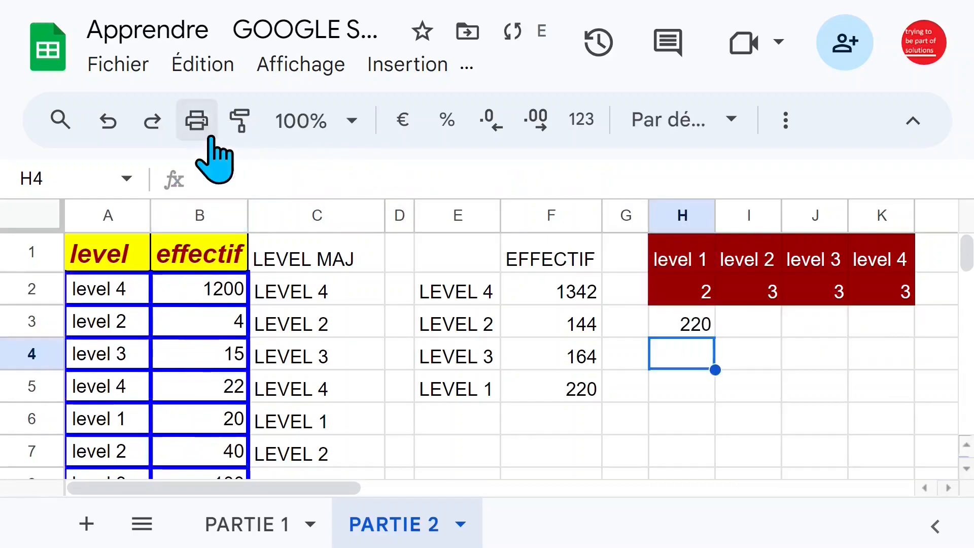
left_click(699, 327)
left_click_drag(715, 337, 905, 333)
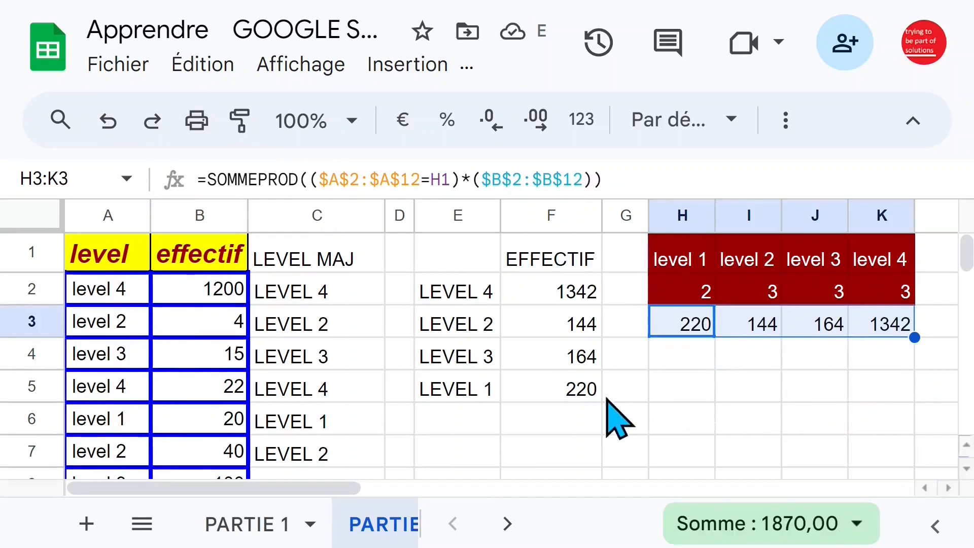
Compare the level 1 SOMMEPROD total in H3 with the LEVEL 1 effectif in F5, and check the formula in H2
left_click(578, 395)
left_click(660, 327)
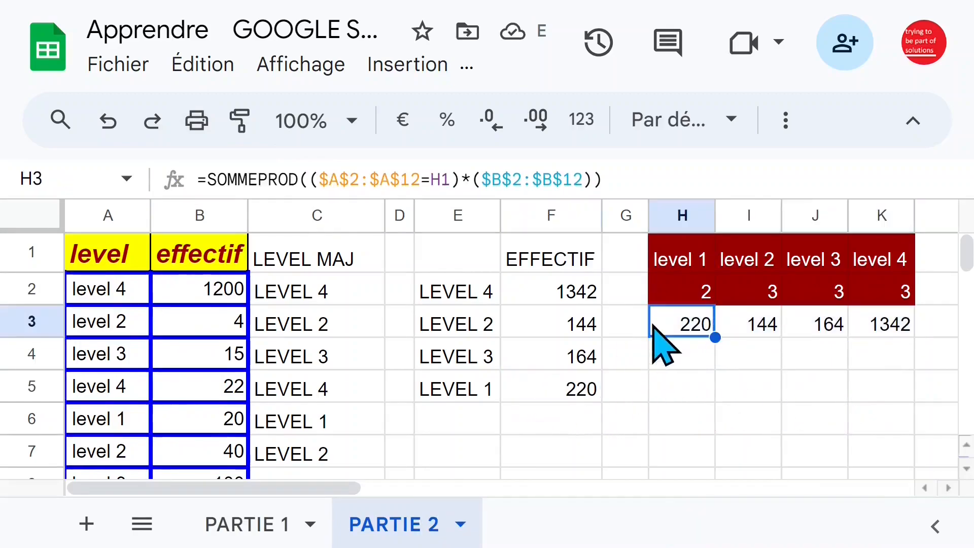
left_click(524, 392)
left_click(682, 327)
left_click(570, 393)
left_click(701, 304)
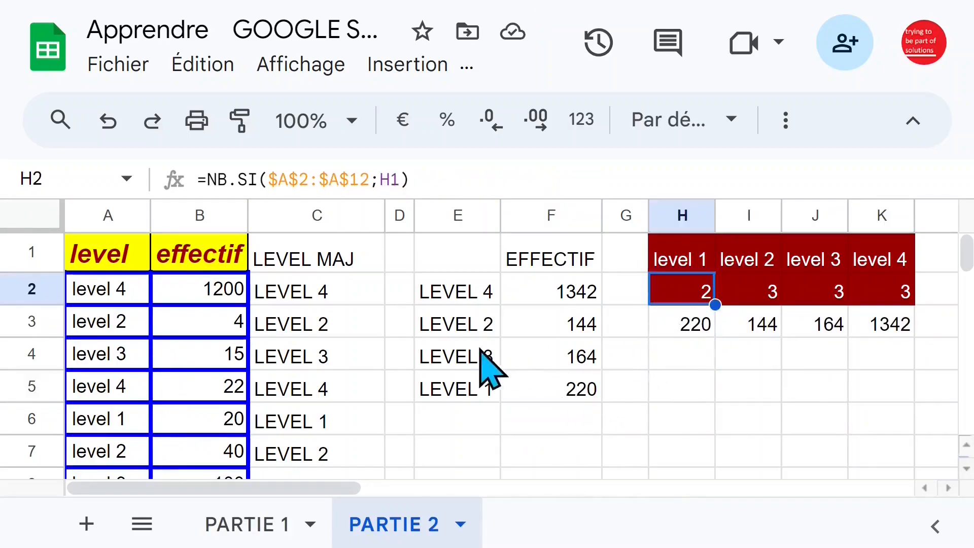
left_click(406, 330)
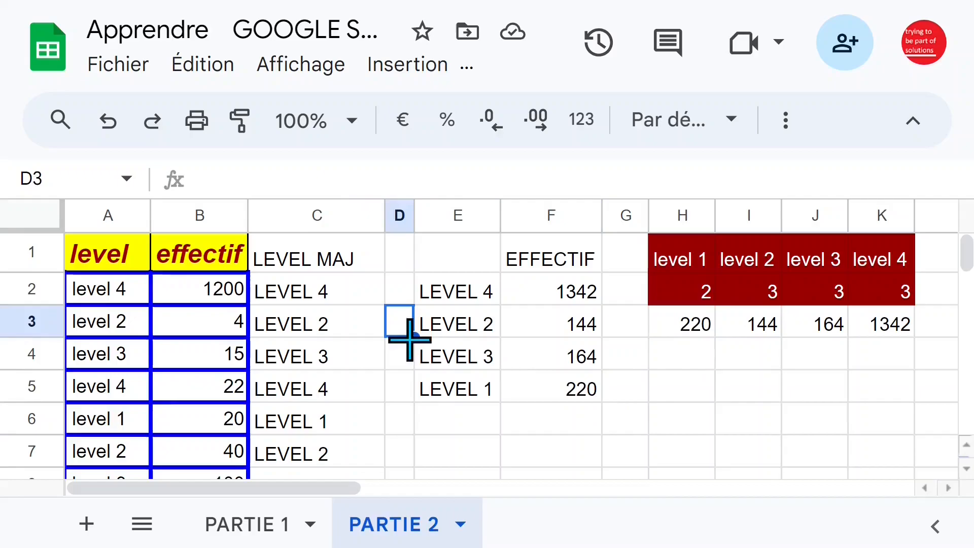